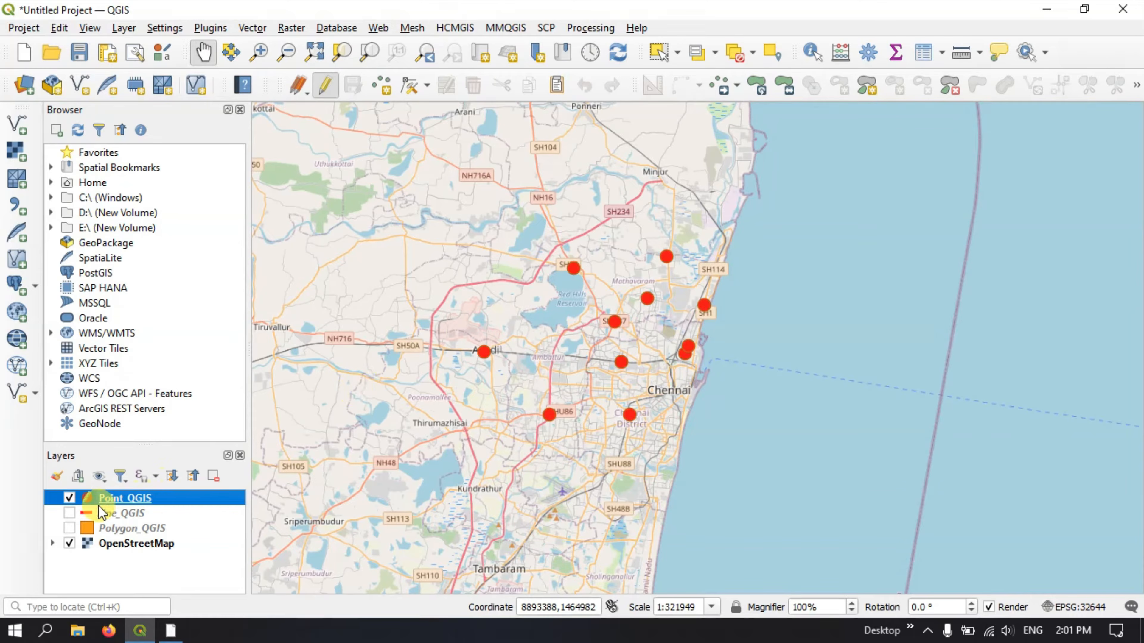
Step: Show the Line_QGIS and Polygon_QGIS layers on the map, and hide both again
{"action": "left_click", "coordinate": [70, 515]}
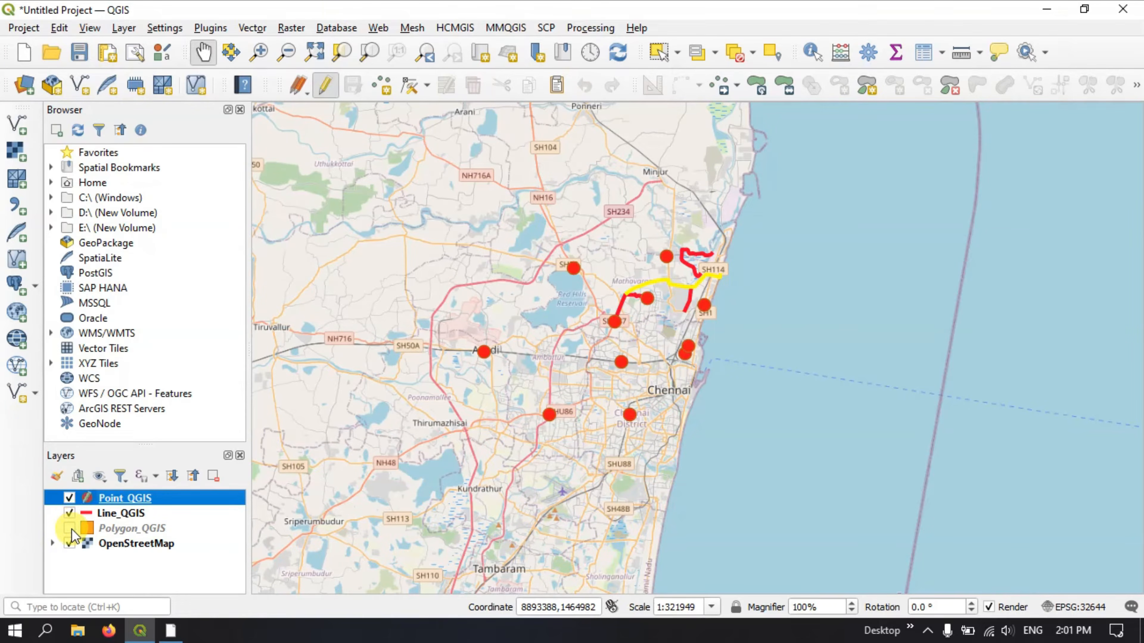
{"action": "left_click", "coordinate": [71, 529]}
{"action": "left_click", "coordinate": [70, 529]}
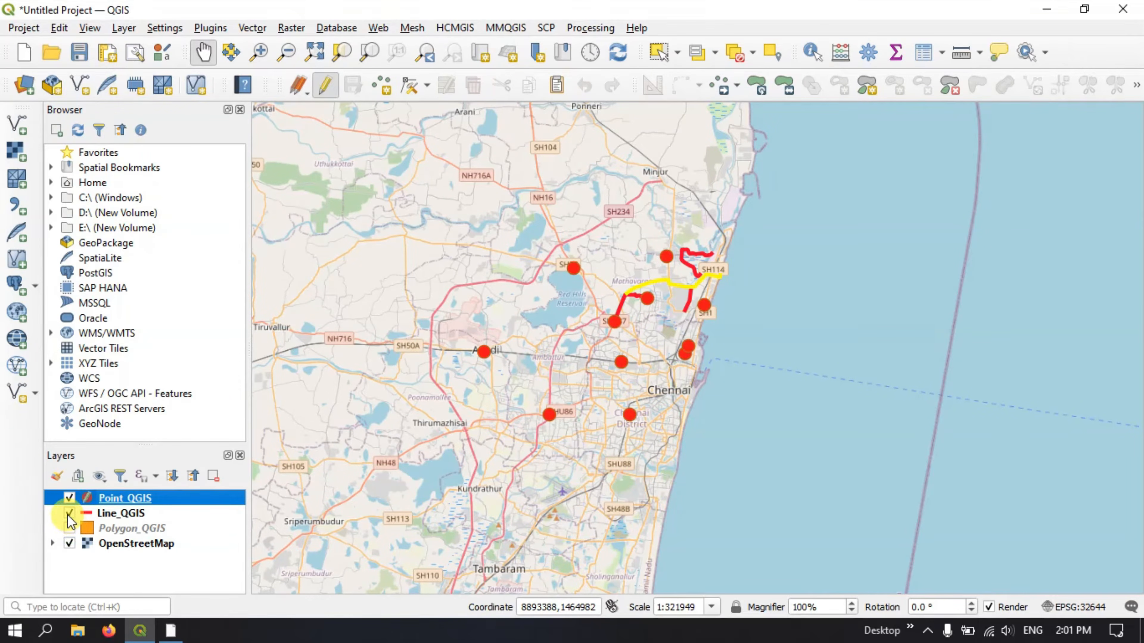
{"action": "left_click", "coordinate": [70, 514]}
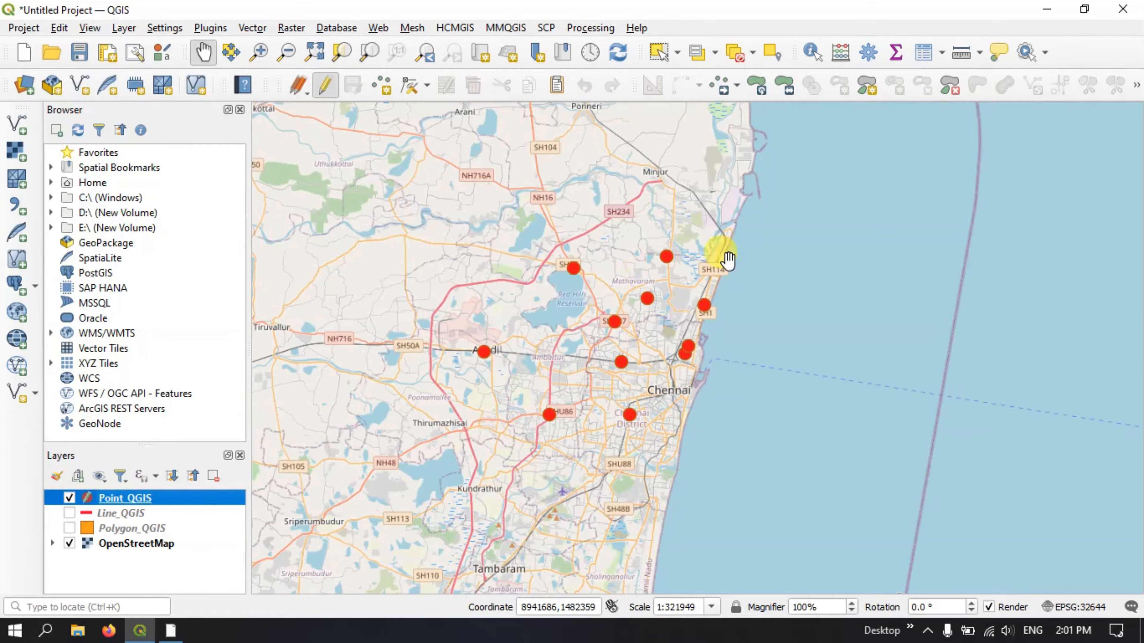
Step: Turn editing of the Point_QGIS layer off and on again
{"action": "scroll", "coordinate": [729, 259], "scroll_direction": "up", "scroll_amount": 1}
{"action": "scroll", "coordinate": [729, 259], "scroll_direction": "down", "scroll_amount": 1}
{"action": "scroll", "coordinate": [649, 276], "scroll_direction": "up", "scroll_amount": 1}
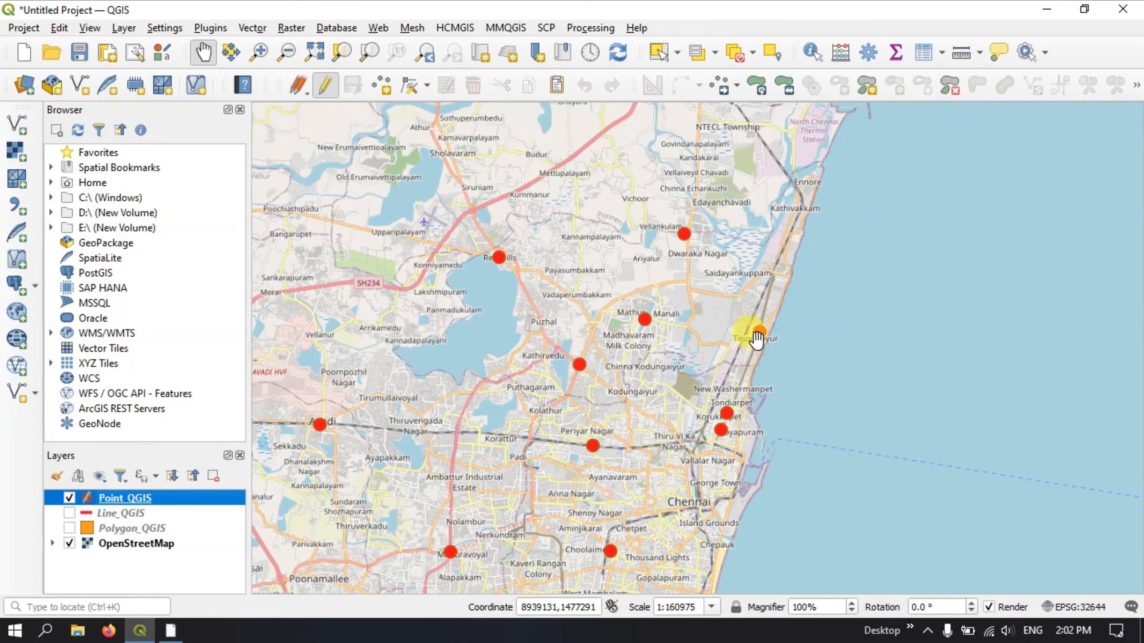
{"action": "left_click", "coordinate": [326, 86]}
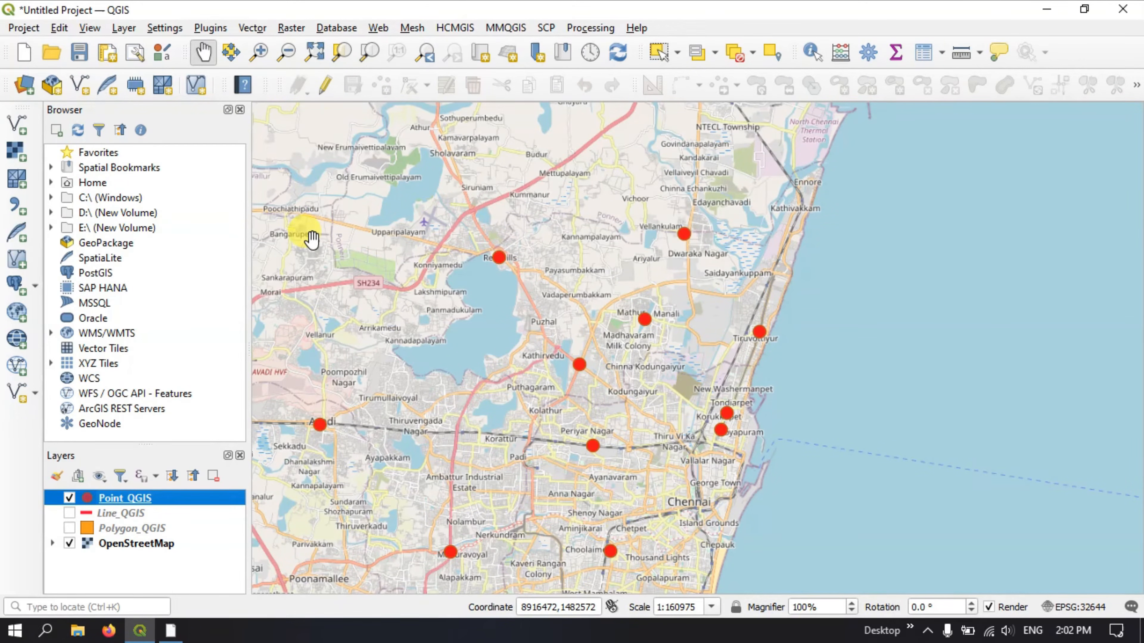
{"action": "left_click", "coordinate": [325, 88]}
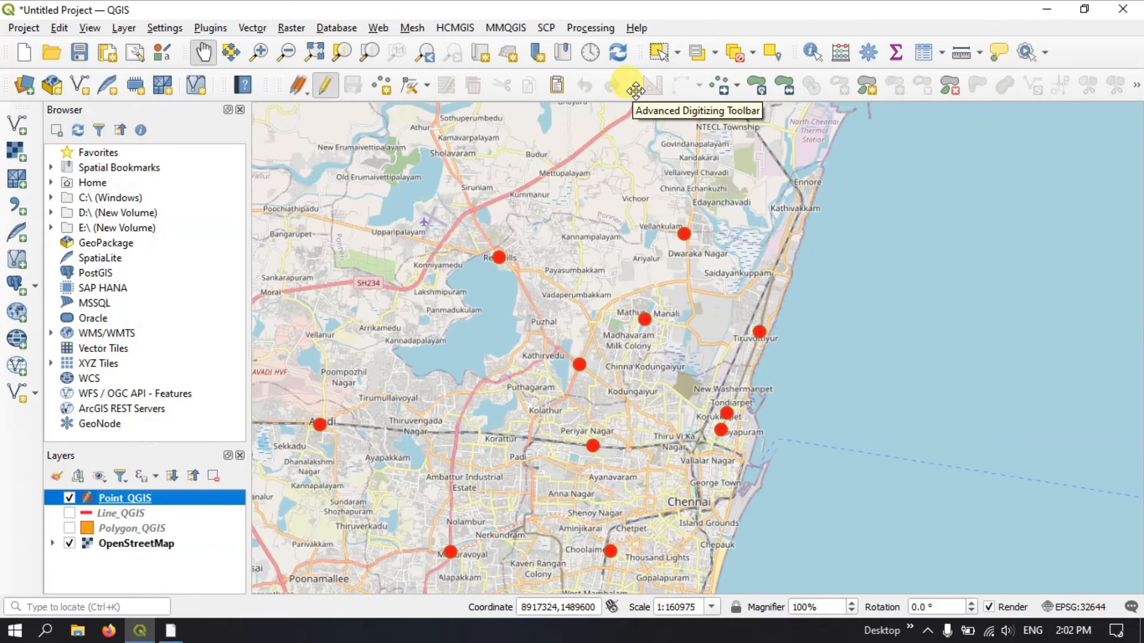
Step: Check in the list of panels and toolbars whether the Advanced Digitizing Toolbar is enabled
{"action": "right_click", "coordinate": [1080, 56]}
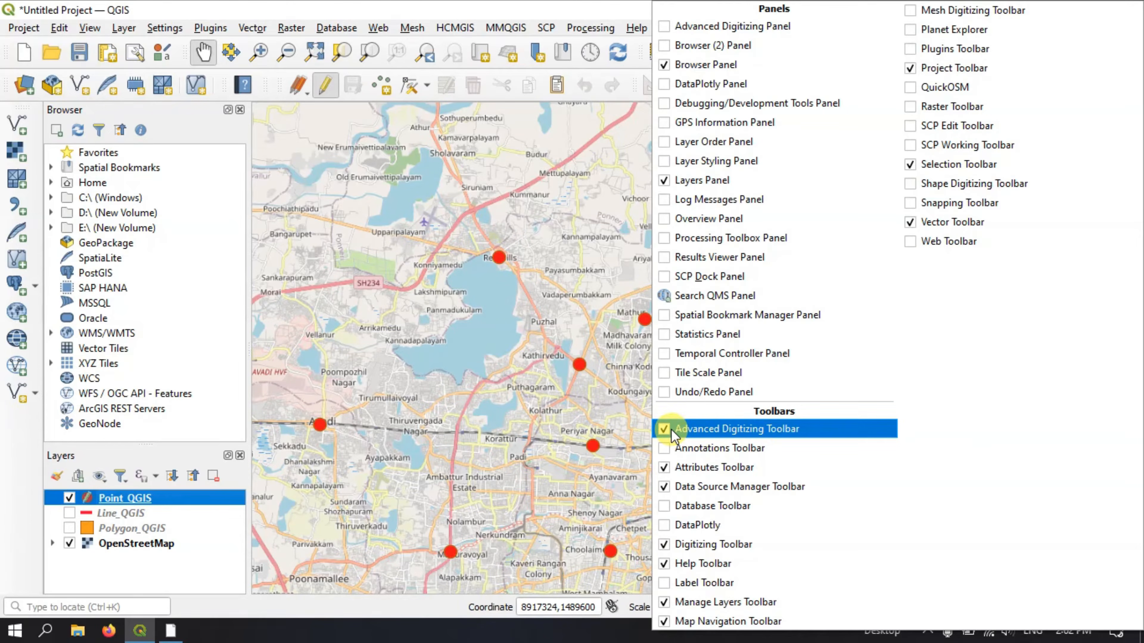
{"action": "left_click", "coordinate": [583, 8]}
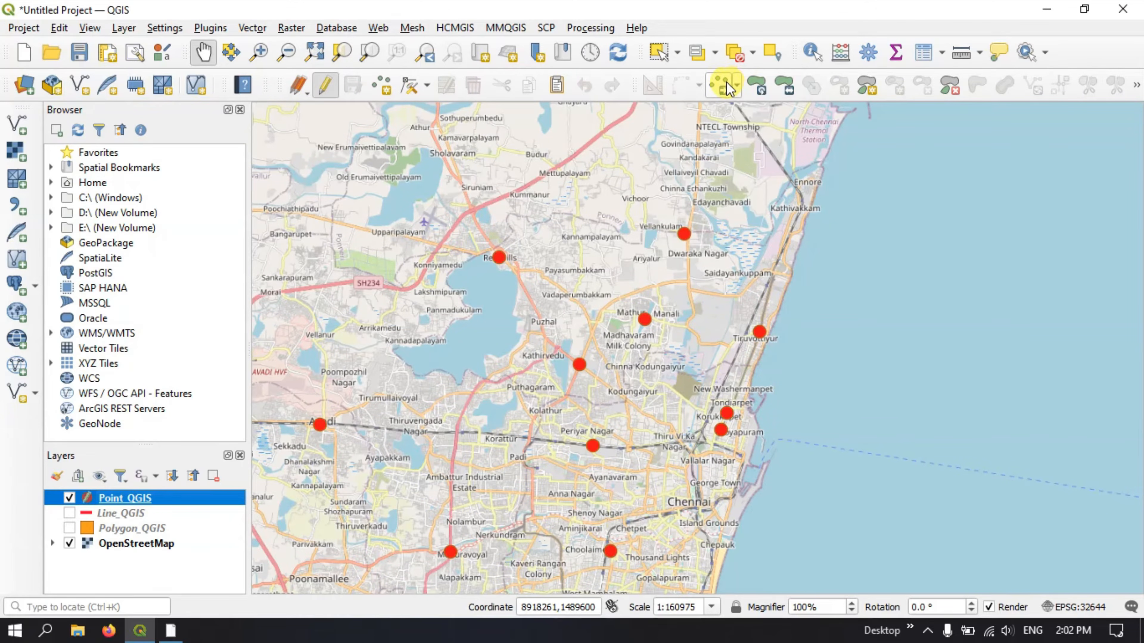
Step: Activate Move Feature(s) and examine the point on the small pond west of SH56 near Kadapakkam
{"action": "left_click", "coordinate": [736, 88]}
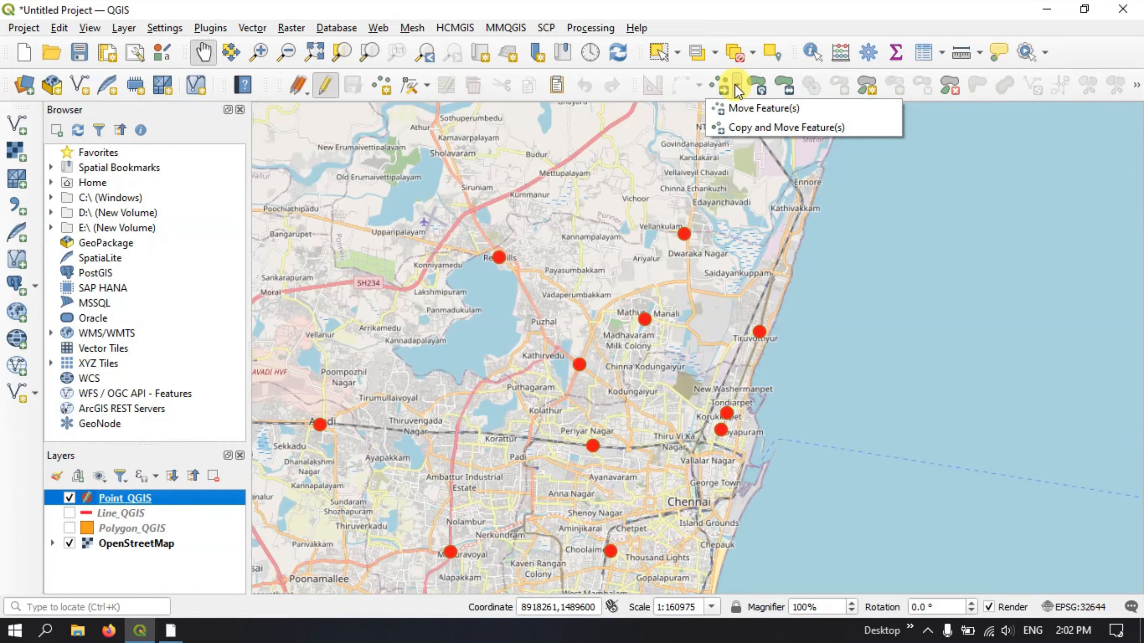
{"action": "left_click", "coordinate": [741, 111]}
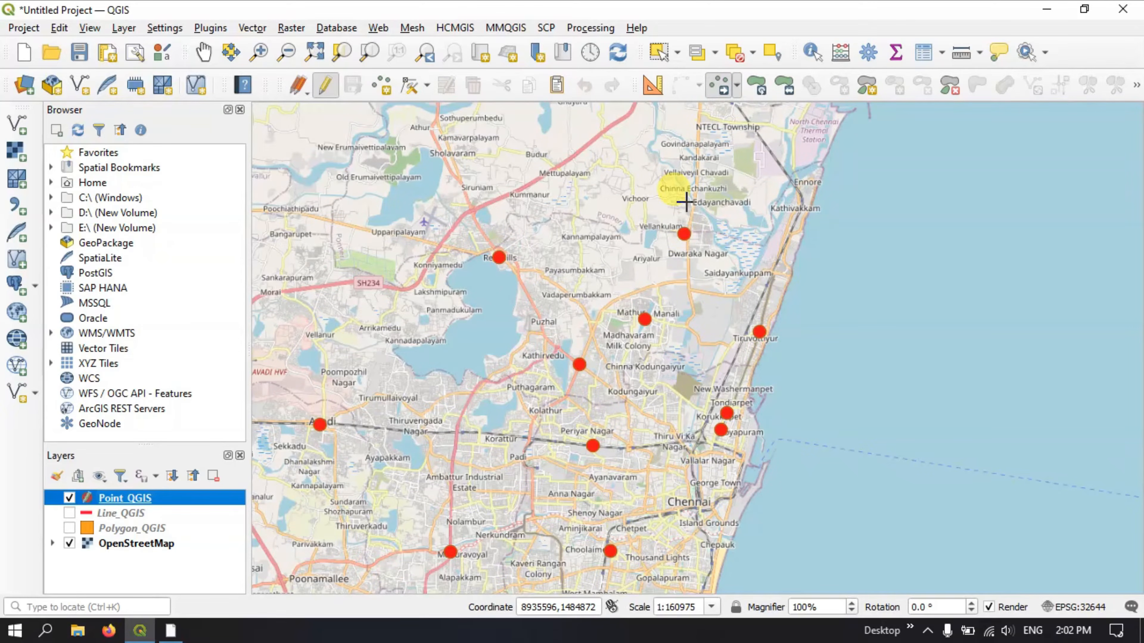
{"action": "scroll", "coordinate": [685, 229], "scroll_direction": "up", "scroll_amount": 3}
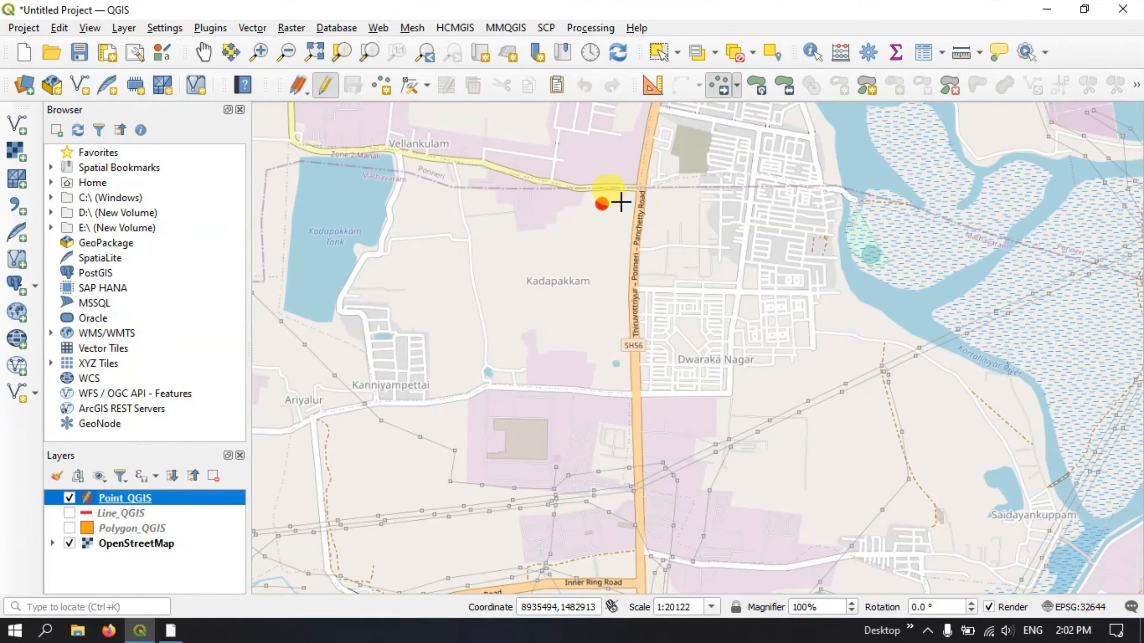
{"action": "scroll", "coordinate": [620, 199], "scroll_direction": "up", "scroll_amount": 2}
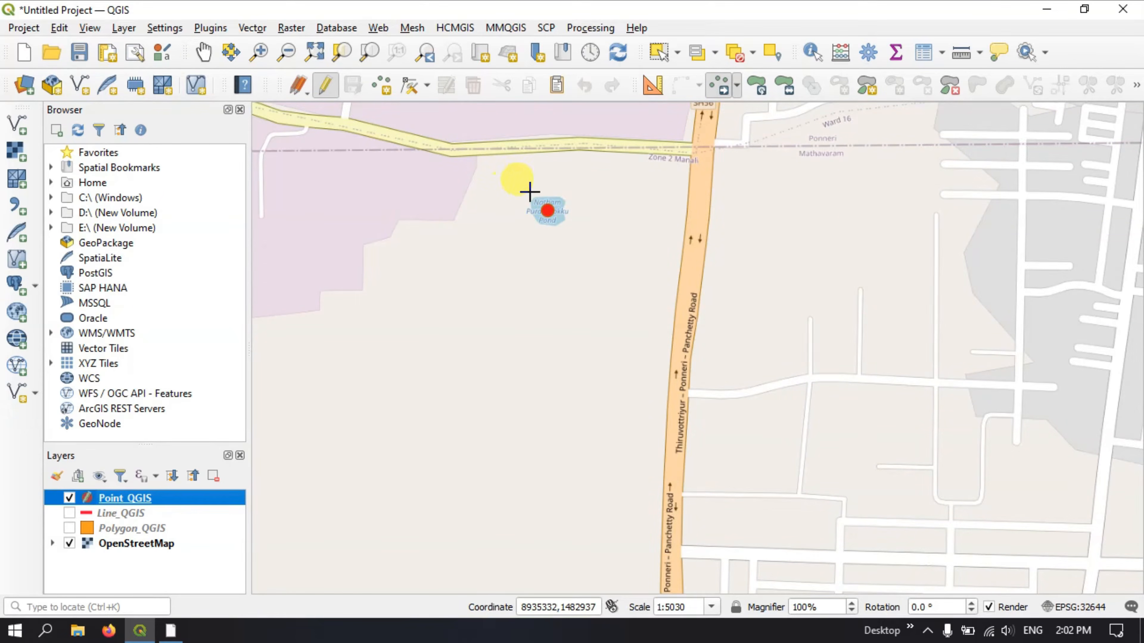
{"action": "scroll", "coordinate": [530, 192], "scroll_direction": "up", "scroll_amount": 1}
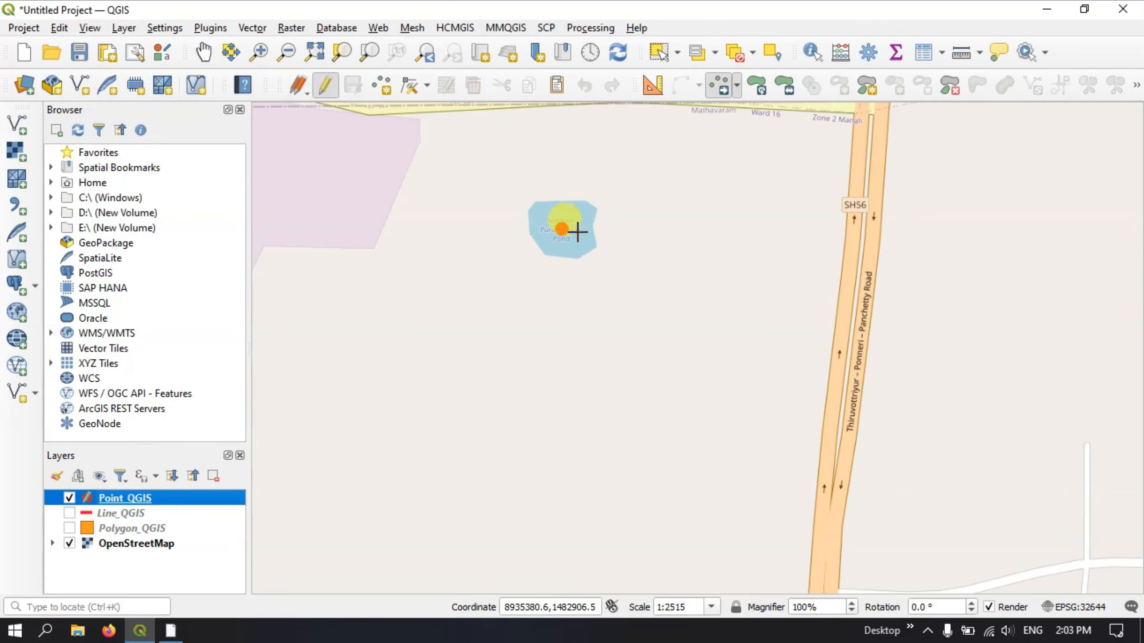
{"action": "scroll", "coordinate": [616, 251], "scroll_direction": "down", "scroll_amount": 2}
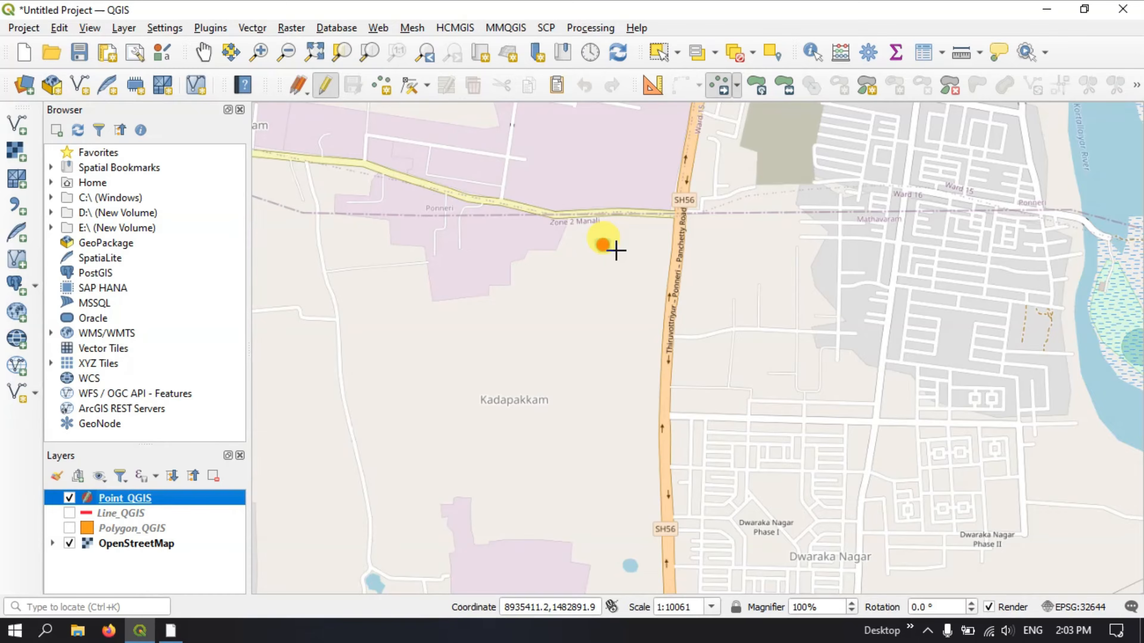
{"action": "scroll", "coordinate": [620, 247], "scroll_direction": "down", "scroll_amount": 1}
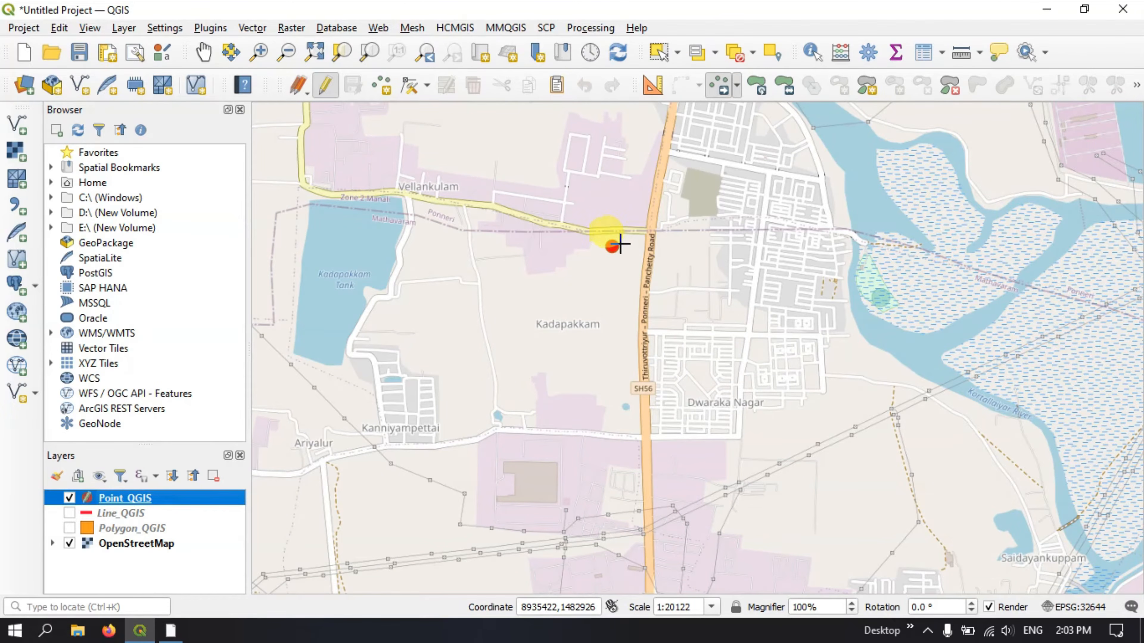
{"action": "scroll", "coordinate": [621, 248], "scroll_direction": "up", "scroll_amount": 2}
{"action": "scroll", "coordinate": [584, 247], "scroll_direction": "up", "scroll_amount": 1}
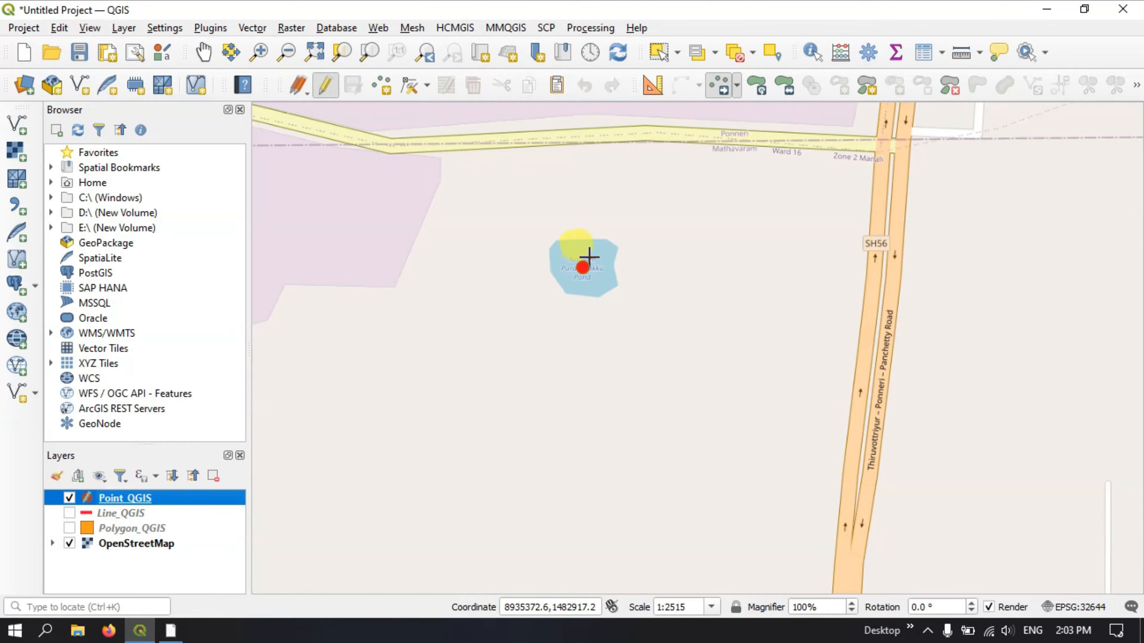
{"action": "scroll", "coordinate": [583, 262], "scroll_direction": "down", "scroll_amount": 3}
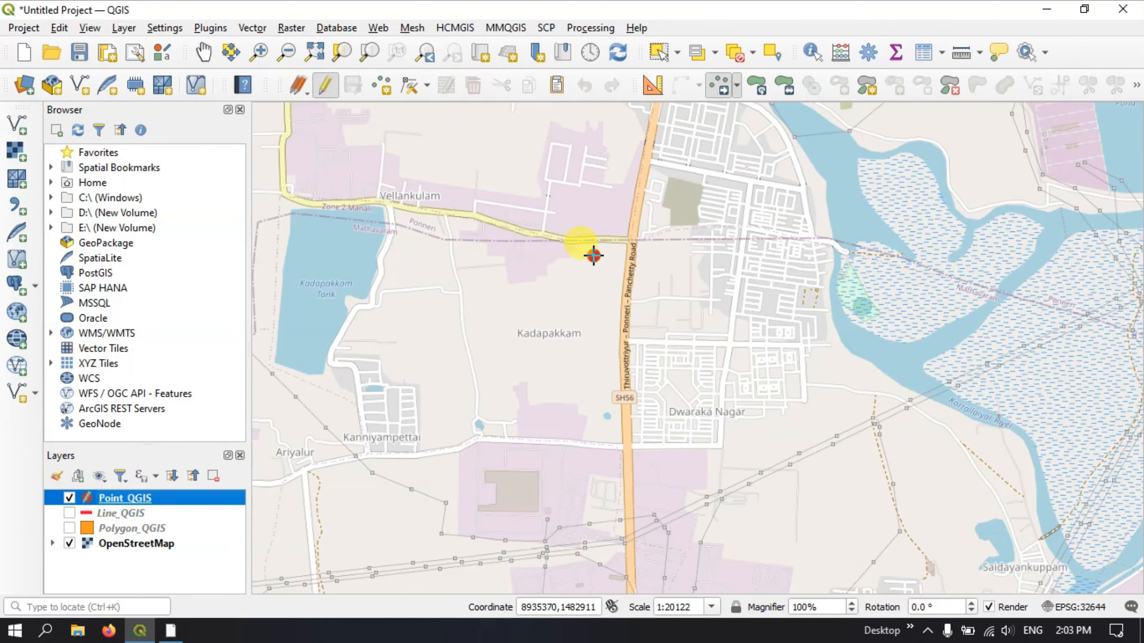
Step: Move the point on the pond west of SH56 into Kadapakkam Tank with Move Feature(s)
{"action": "left_click", "coordinate": [734, 92]}
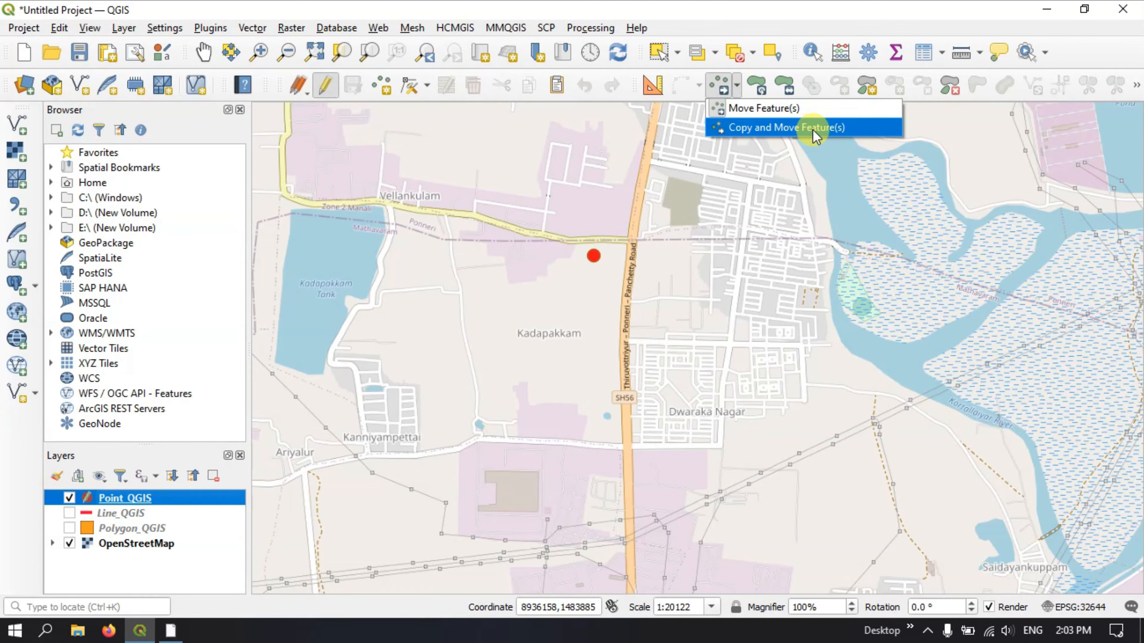
{"action": "left_click", "coordinate": [783, 111]}
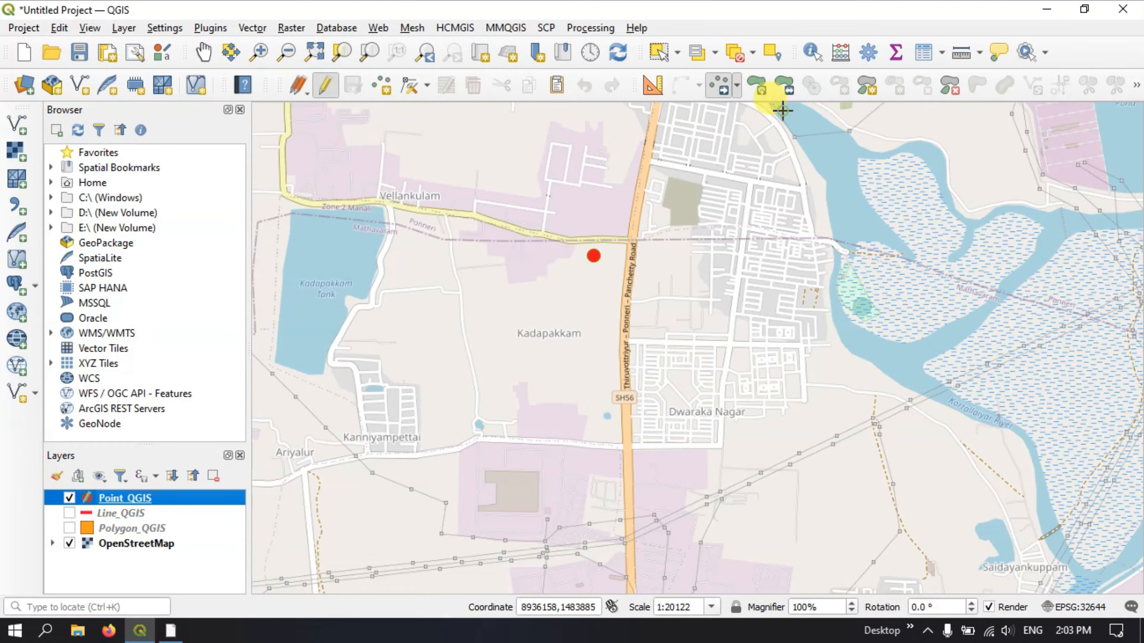
{"action": "left_click", "coordinate": [594, 255]}
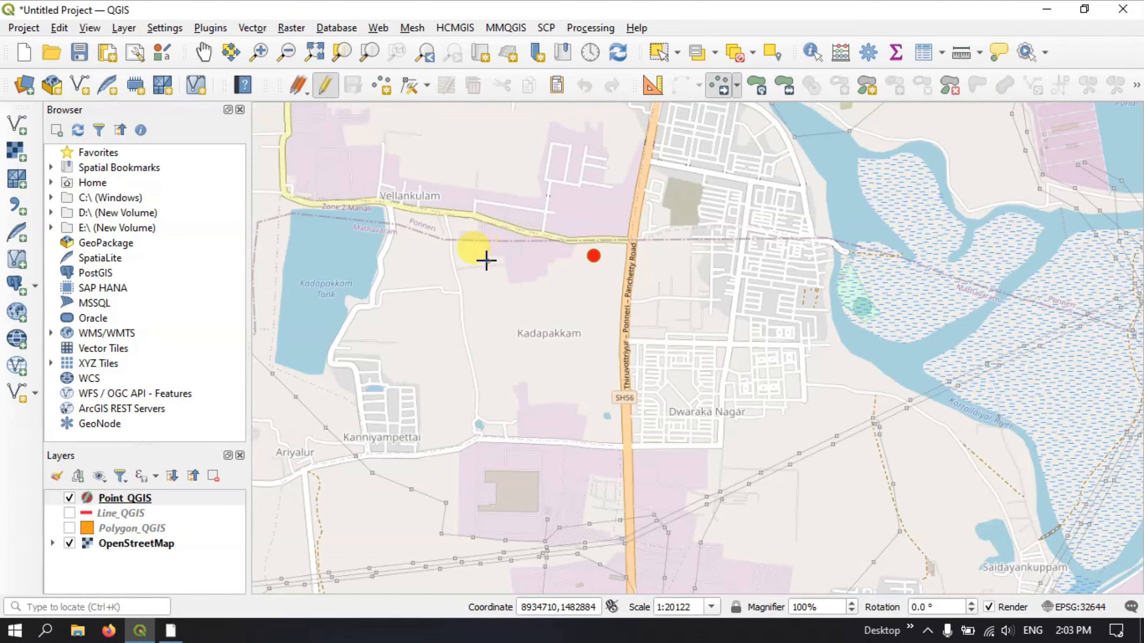
{"action": "scroll", "coordinate": [490, 260], "scroll_direction": "up", "scroll_amount": 1}
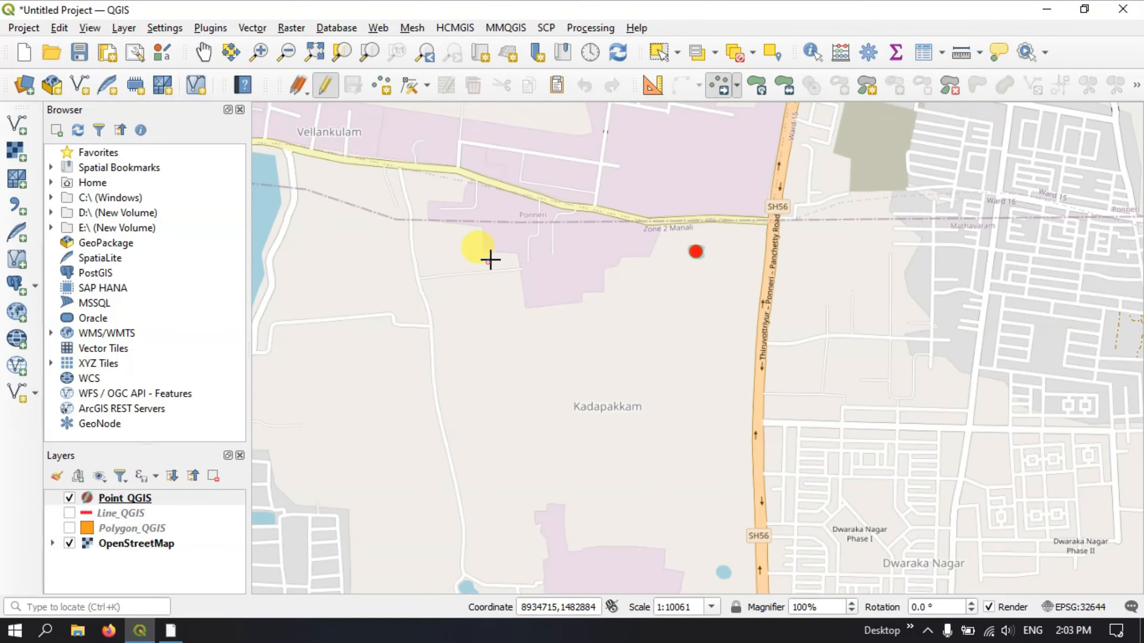
{"action": "scroll", "coordinate": [490, 260], "scroll_direction": "up", "scroll_amount": 2}
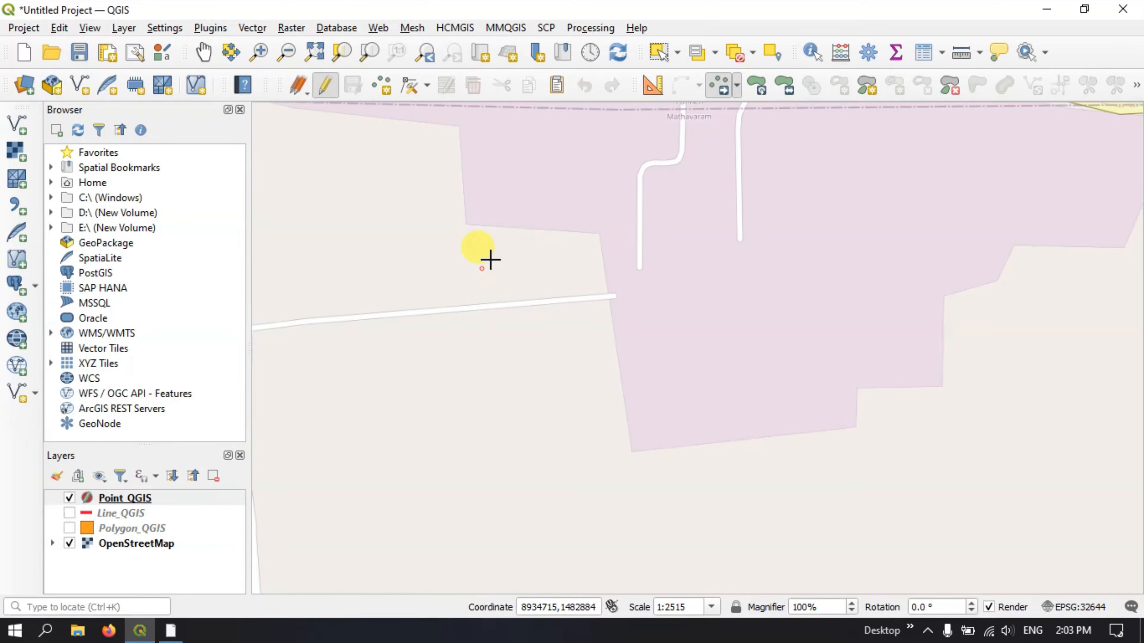
{"action": "scroll", "coordinate": [491, 260], "scroll_direction": "down", "scroll_amount": 2}
{"action": "scroll", "coordinate": [490, 259], "scroll_direction": "down", "scroll_amount": 1}
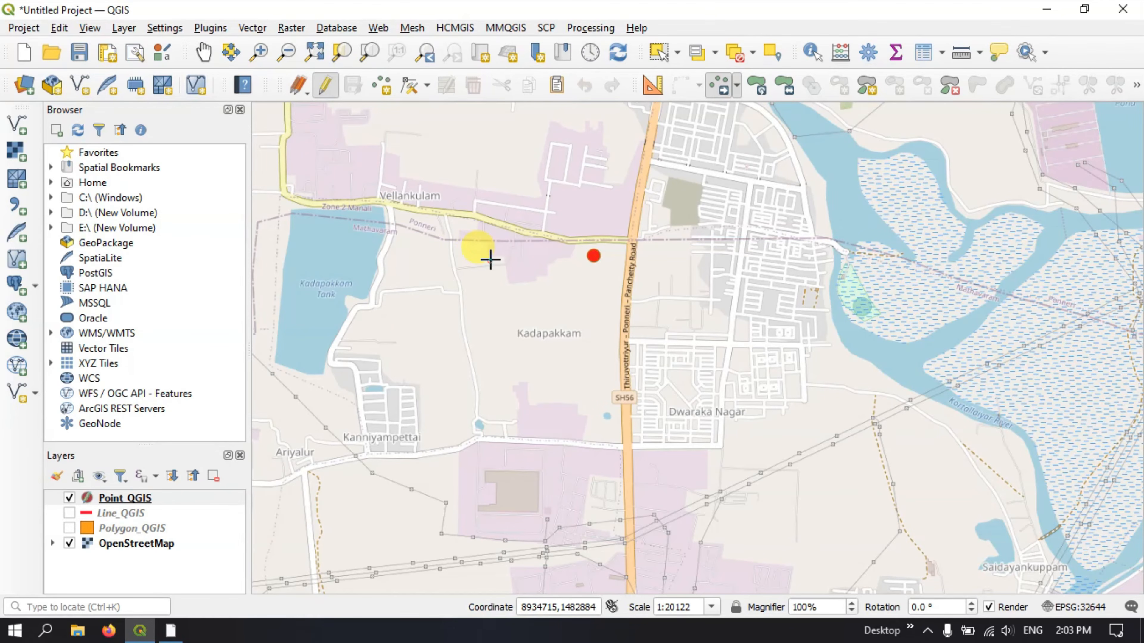
{"action": "scroll", "coordinate": [638, 270], "scroll_direction": "down", "scroll_amount": 2}
{"action": "scroll", "coordinate": [517, 255], "scroll_direction": "up", "scroll_amount": 3}
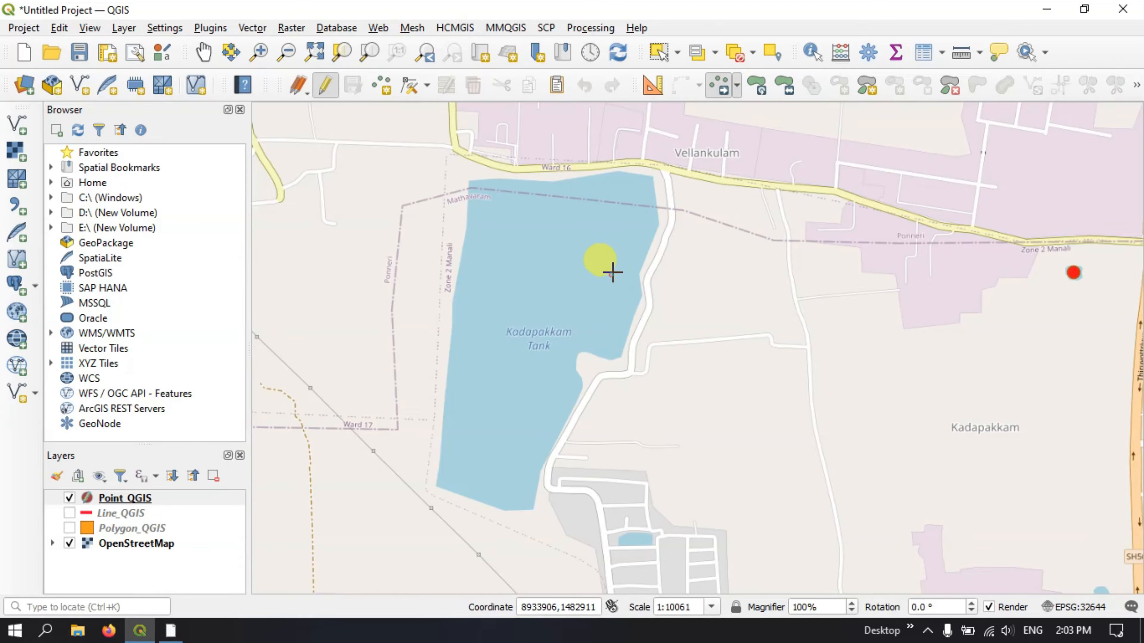
{"action": "scroll", "coordinate": [515, 242], "scroll_direction": "up", "scroll_amount": 1}
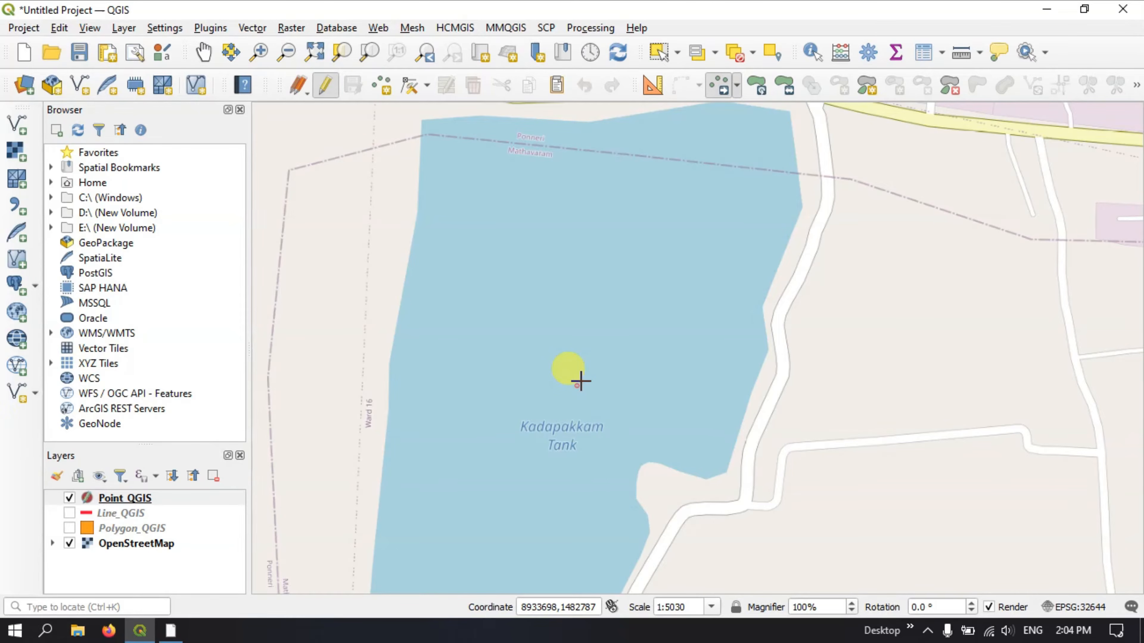
{"action": "left_click", "coordinate": [580, 382]}
Step: Locate the Red Hills point and examine its position relative to the Red Hills MTC Terminus
{"action": "scroll", "coordinate": [525, 324], "scroll_direction": "down", "scroll_amount": 2}
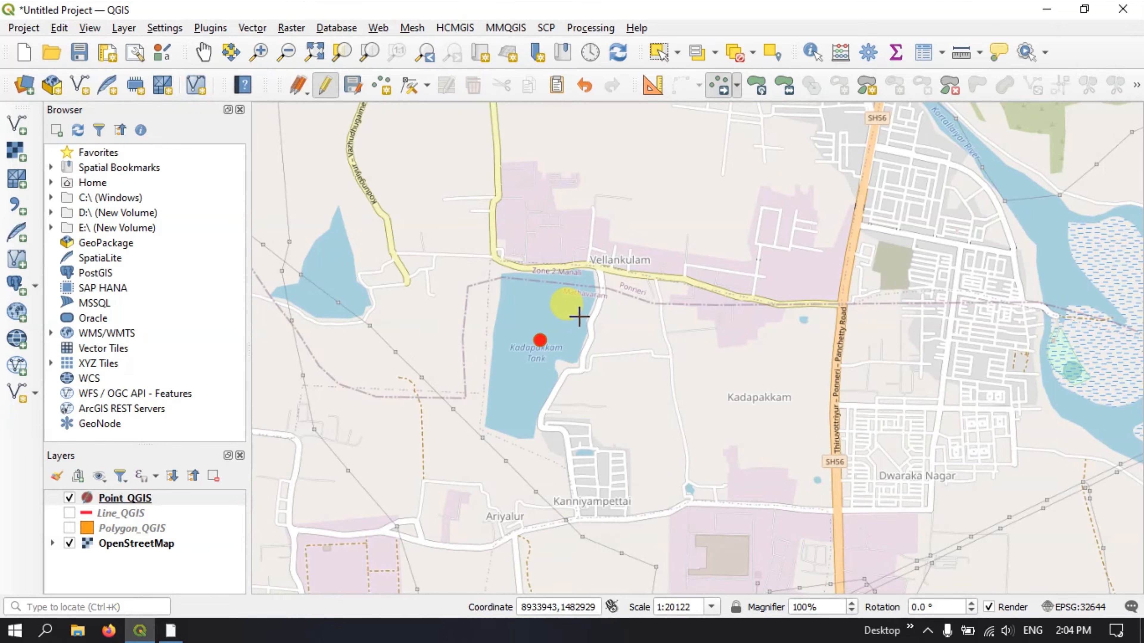
{"action": "scroll", "coordinate": [643, 271], "scroll_direction": "down", "scroll_amount": 1}
{"action": "scroll", "coordinate": [643, 271], "scroll_direction": "down", "scroll_amount": 1}
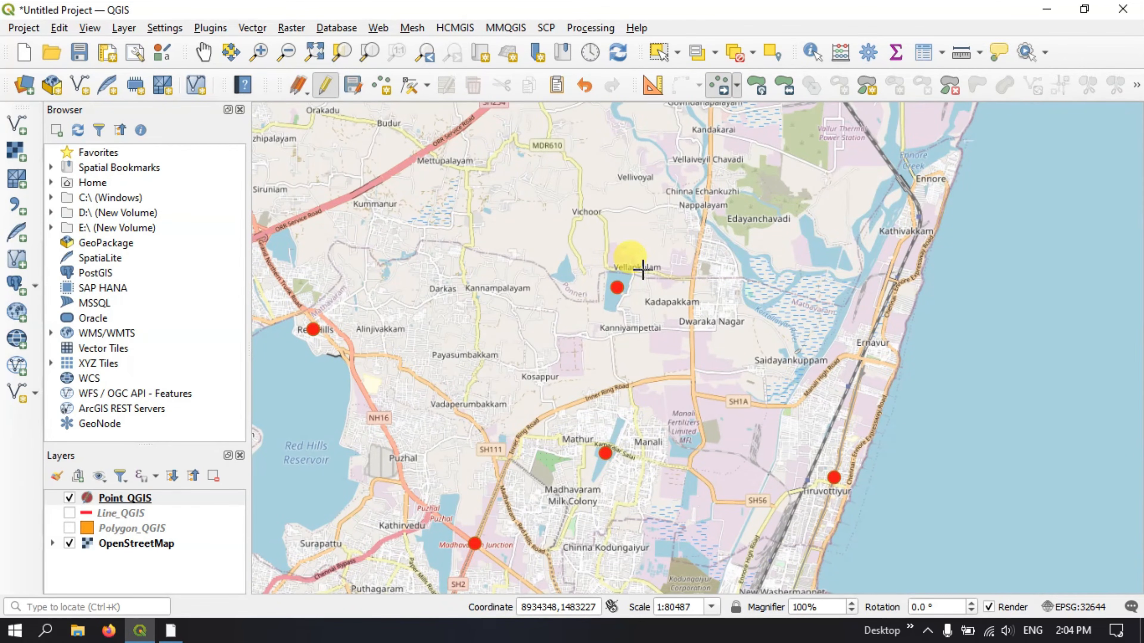
{"action": "scroll", "coordinate": [642, 271], "scroll_direction": "down", "scroll_amount": 1}
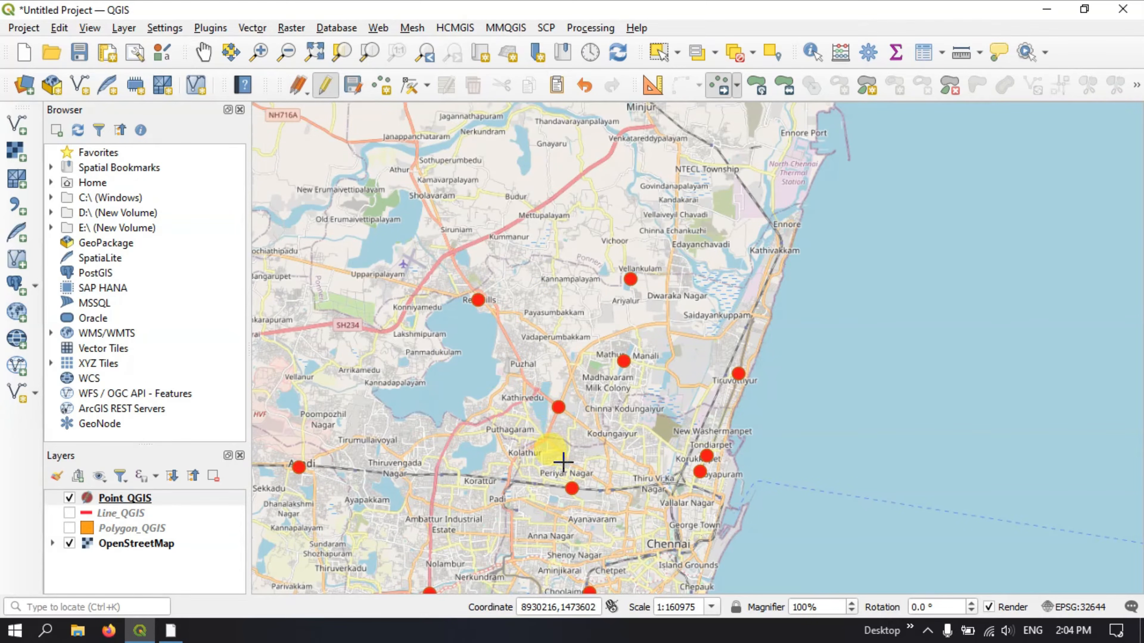
{"action": "scroll", "coordinate": [483, 327], "scroll_direction": "up", "scroll_amount": 3}
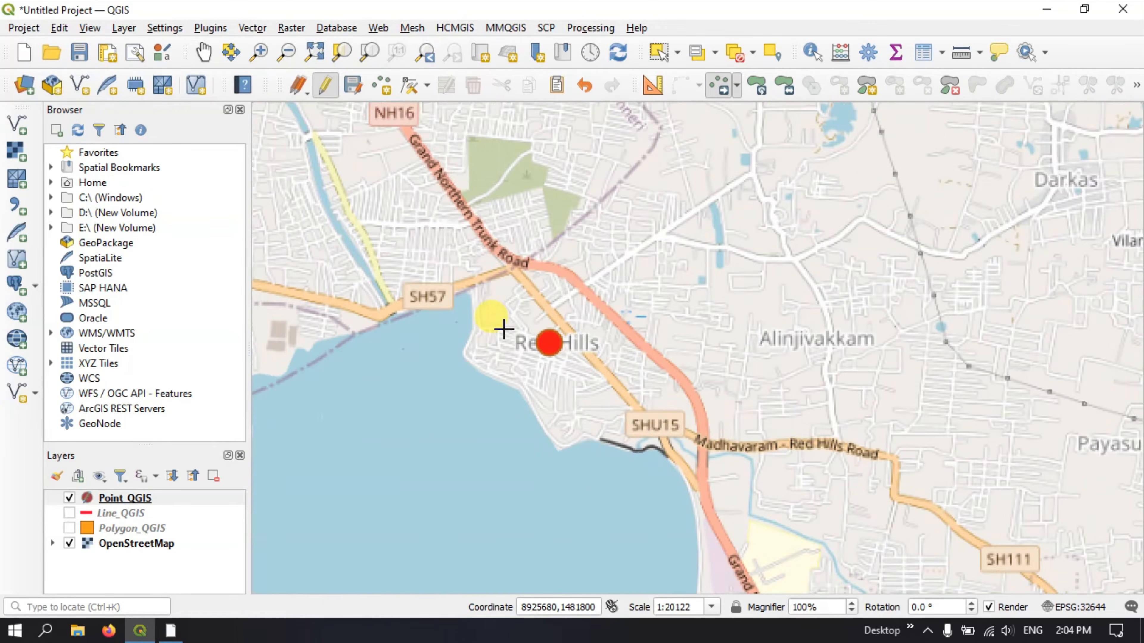
{"action": "scroll", "coordinate": [503, 329], "scroll_direction": "up", "scroll_amount": 1}
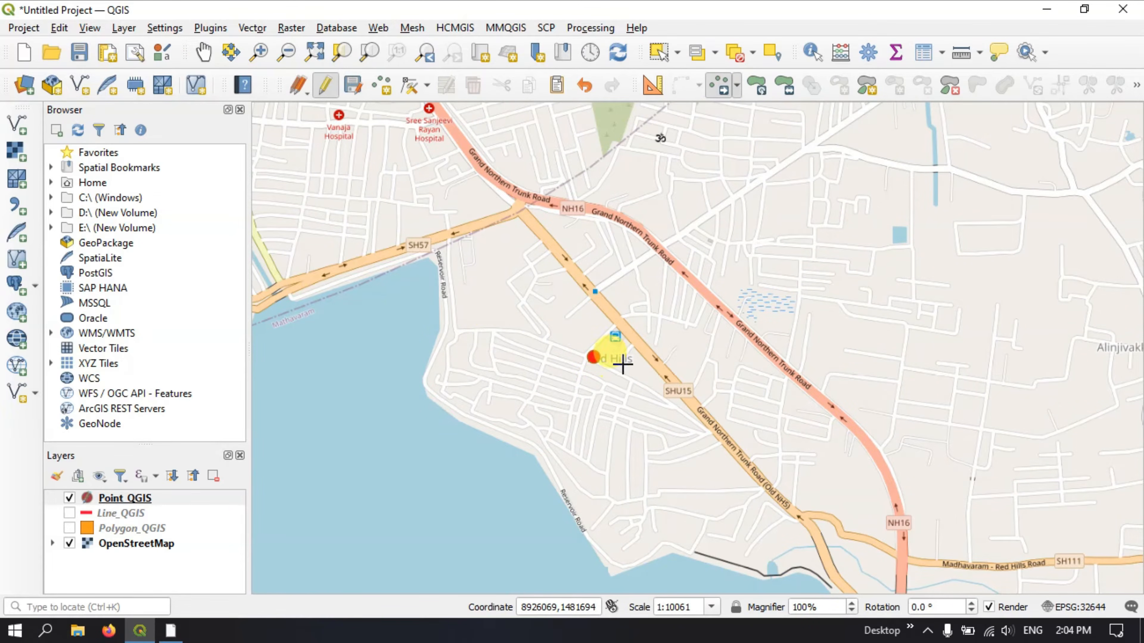
{"action": "scroll", "coordinate": [623, 364], "scroll_direction": "up", "scroll_amount": 1}
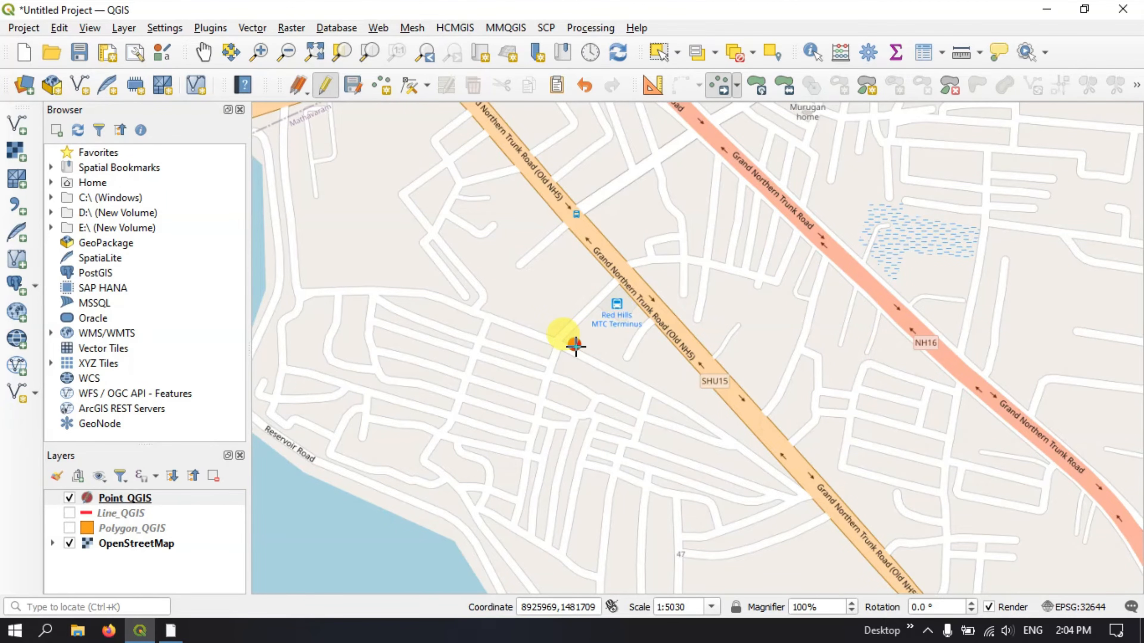
{"action": "scroll", "coordinate": [578, 345], "scroll_direction": "down", "scroll_amount": 1}
{"action": "scroll", "coordinate": [577, 345], "scroll_direction": "up", "scroll_amount": 2}
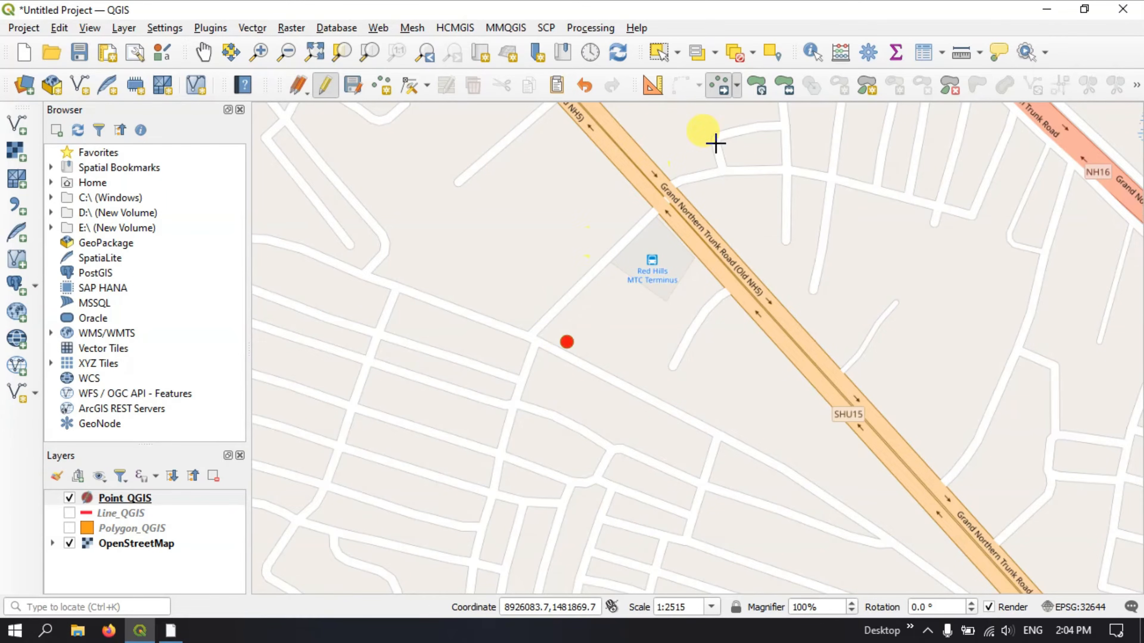
Step: Move the Red Hills point onto the bus symbol of the Red Hills MTC Terminus with Move Feature(s)
{"action": "left_click", "coordinate": [737, 85]}
{"action": "left_click", "coordinate": [736, 109]}
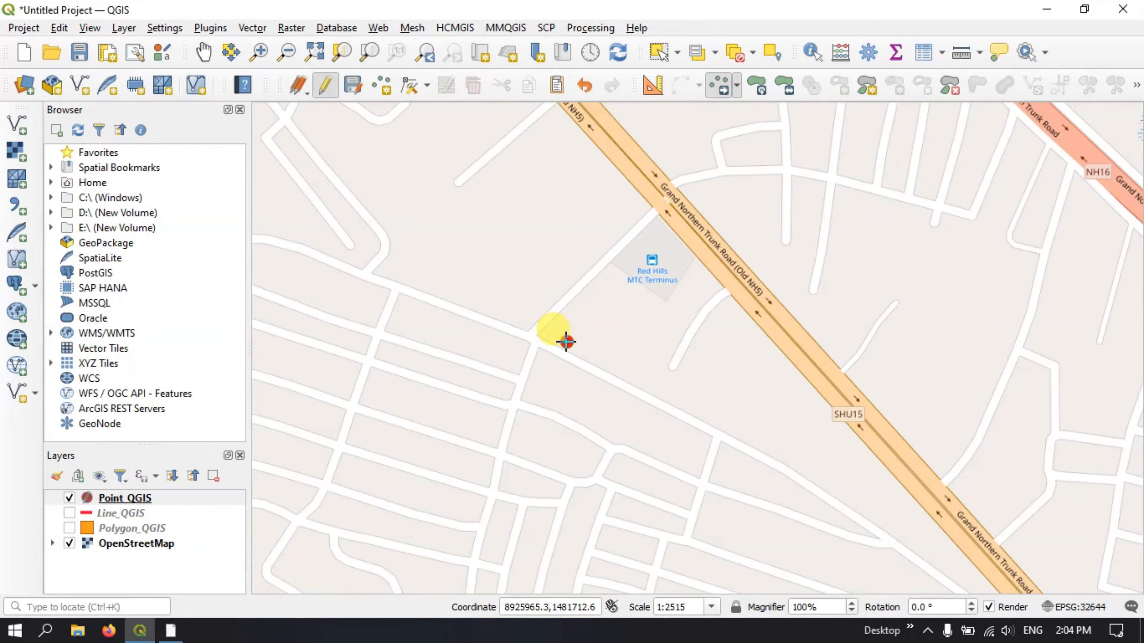
{"action": "scroll", "coordinate": [601, 295], "scroll_direction": "up", "scroll_amount": 2}
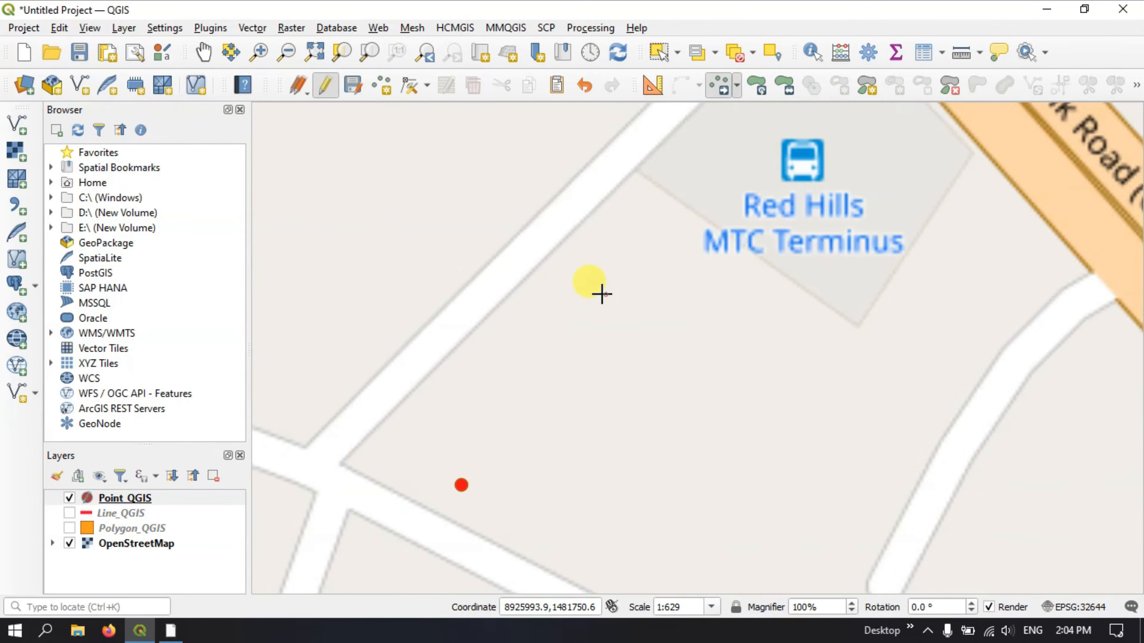
{"action": "scroll", "coordinate": [602, 293], "scroll_direction": "up", "scroll_amount": 1}
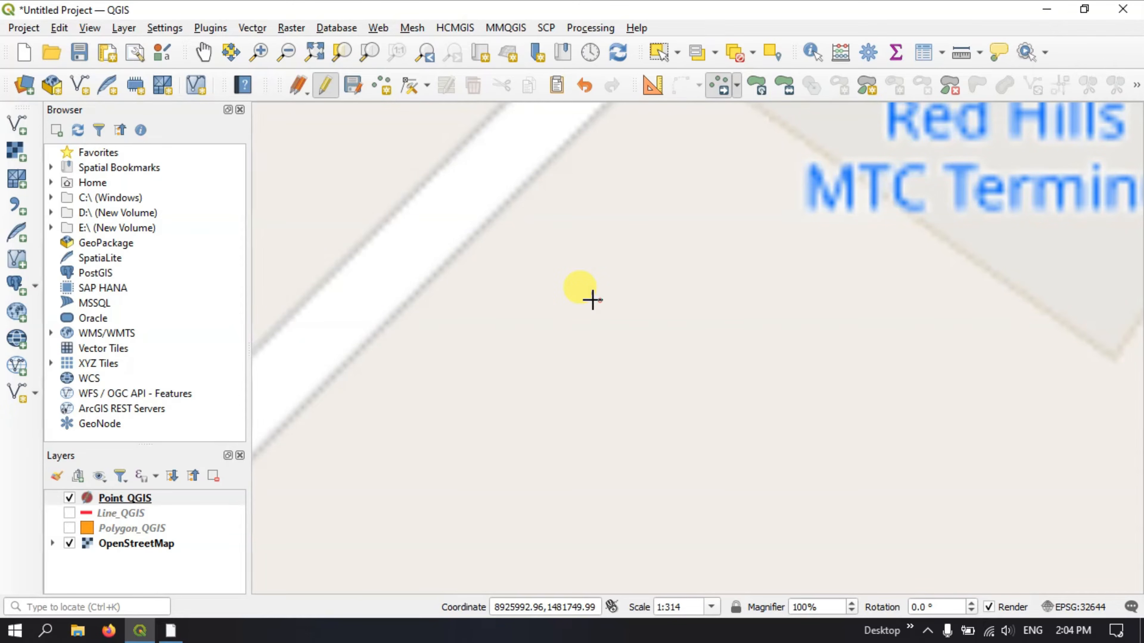
{"action": "scroll", "coordinate": [593, 300], "scroll_direction": "down", "scroll_amount": 1}
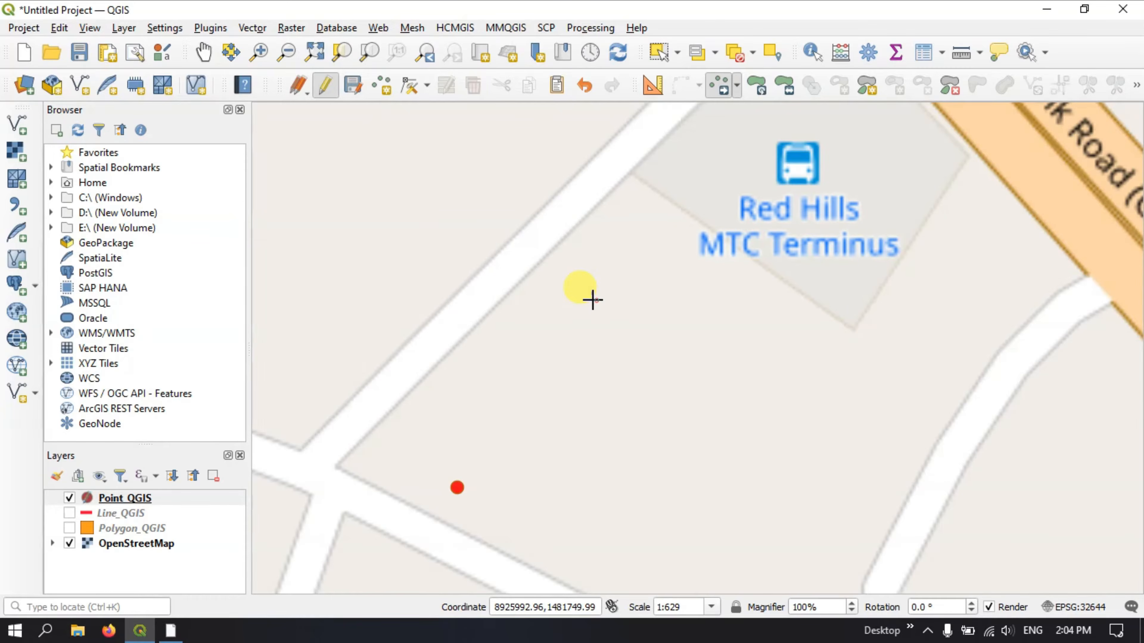
{"action": "scroll", "coordinate": [592, 299], "scroll_direction": "down", "scroll_amount": 1}
{"action": "scroll", "coordinate": [592, 299], "scroll_direction": "up", "scroll_amount": 1}
{"action": "scroll", "coordinate": [593, 300], "scroll_direction": "down", "scroll_amount": 1}
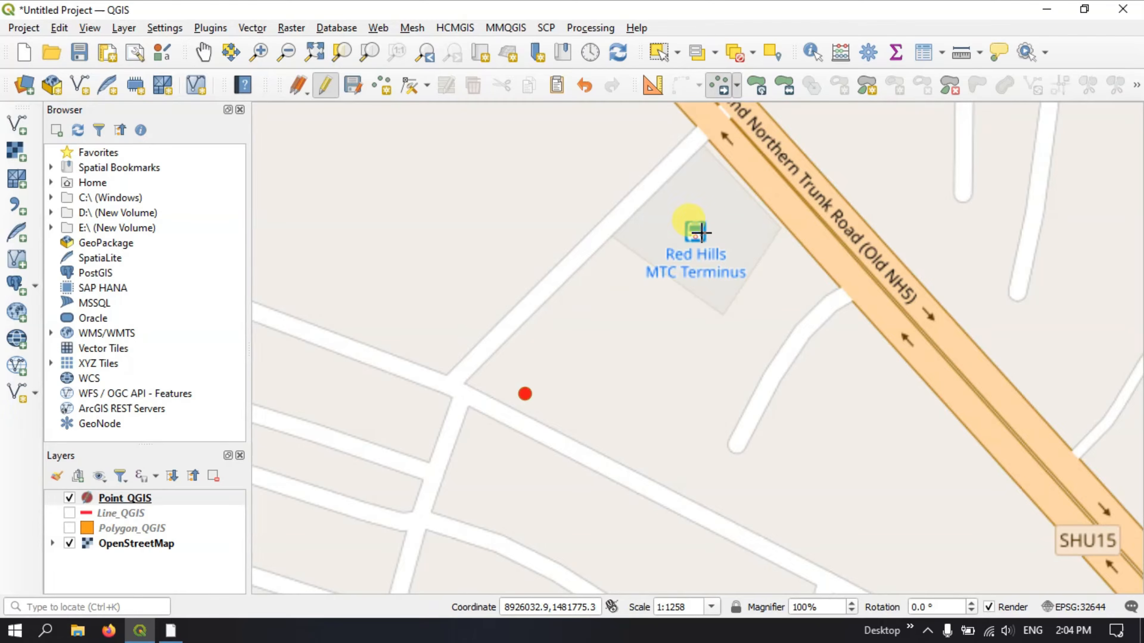
{"action": "scroll", "coordinate": [714, 227], "scroll_direction": "up", "scroll_amount": 1}
{"action": "scroll", "coordinate": [702, 237], "scroll_direction": "up", "scroll_amount": 1}
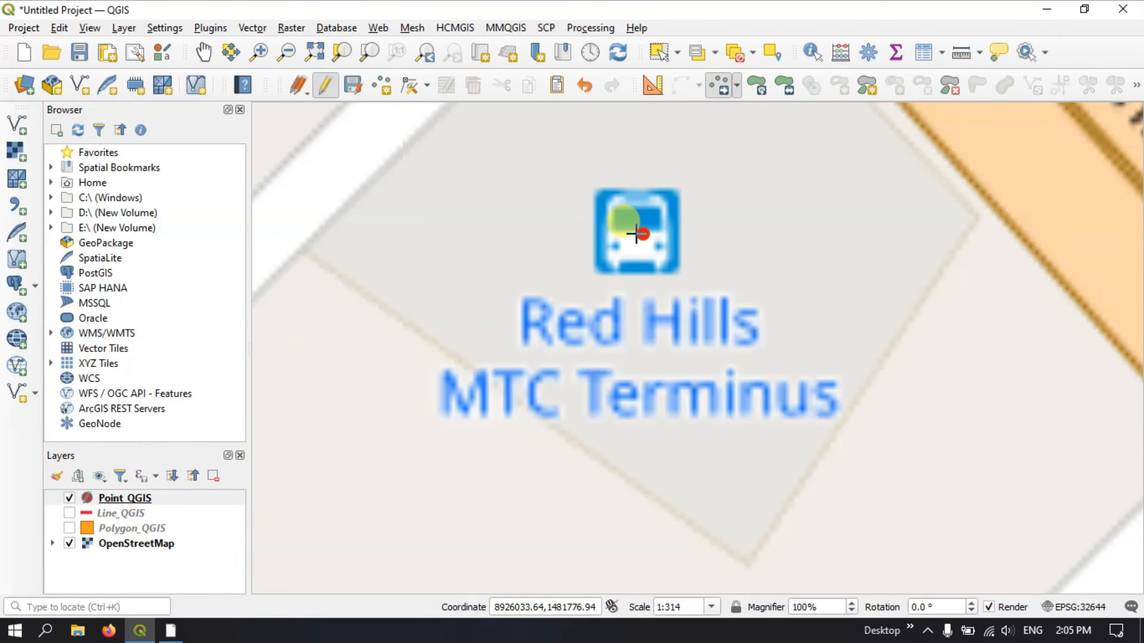
Step: Examine the relocated Red Hills point at several scales, together with the other points around Chennai
{"action": "scroll", "coordinate": [636, 233], "scroll_direction": "down", "scroll_amount": 3}
{"action": "scroll", "coordinate": [636, 234], "scroll_direction": "down", "scroll_amount": 3}
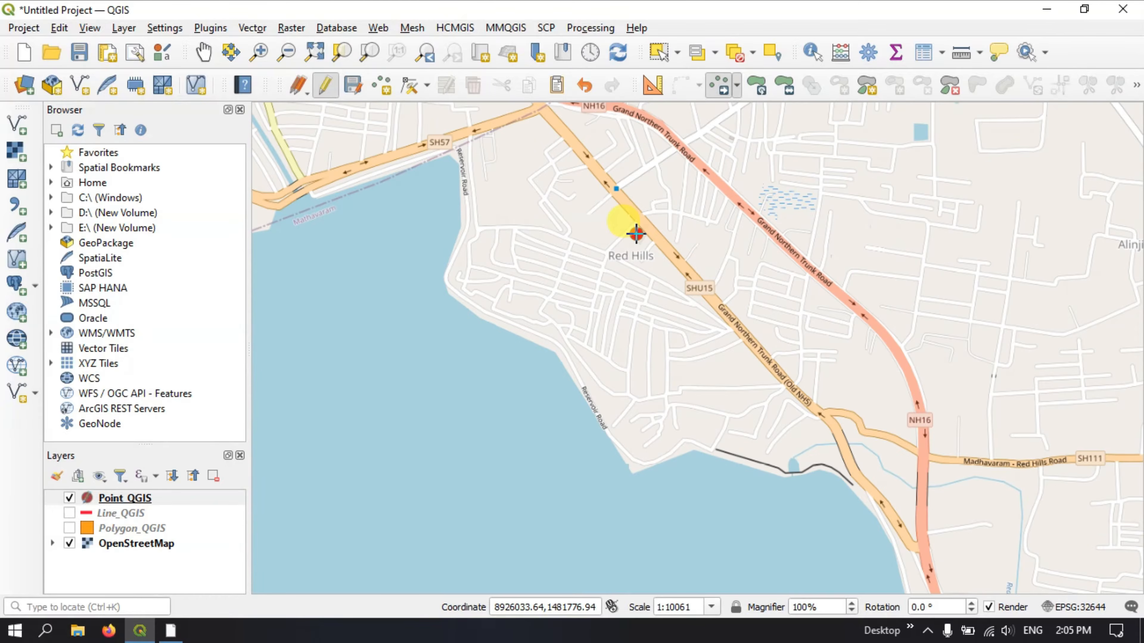
{"action": "scroll", "coordinate": [636, 233], "scroll_direction": "down", "scroll_amount": 1}
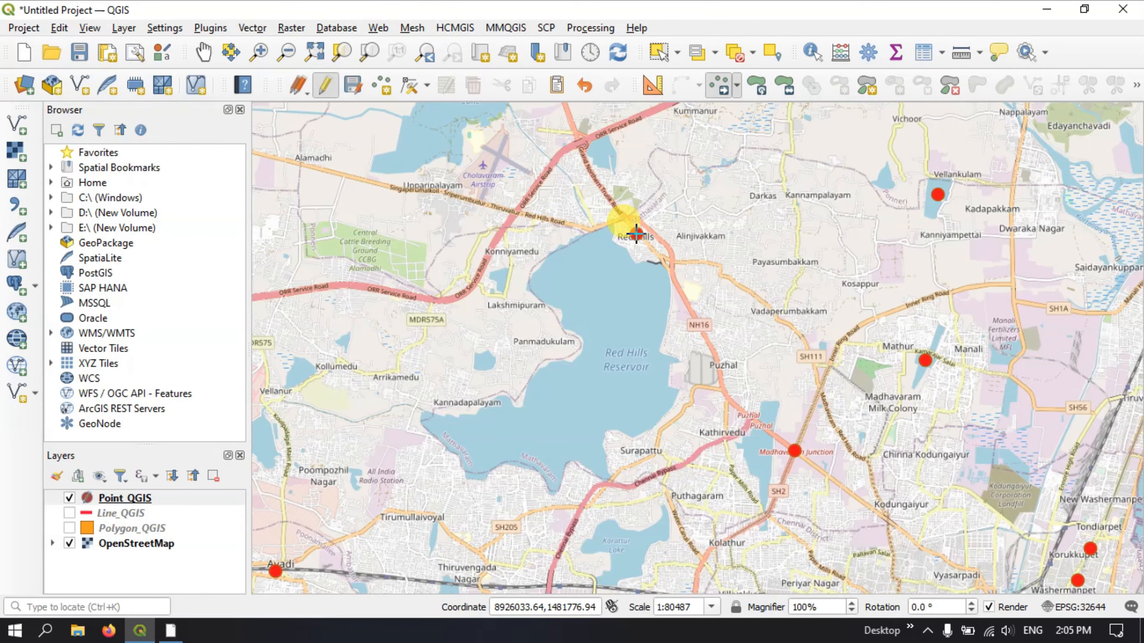
{"action": "scroll", "coordinate": [636, 234], "scroll_direction": "down", "scroll_amount": 1}
{"action": "scroll", "coordinate": [636, 233], "scroll_direction": "up", "scroll_amount": 1}
{"action": "scroll", "coordinate": [636, 233], "scroll_direction": "down", "scroll_amount": 1}
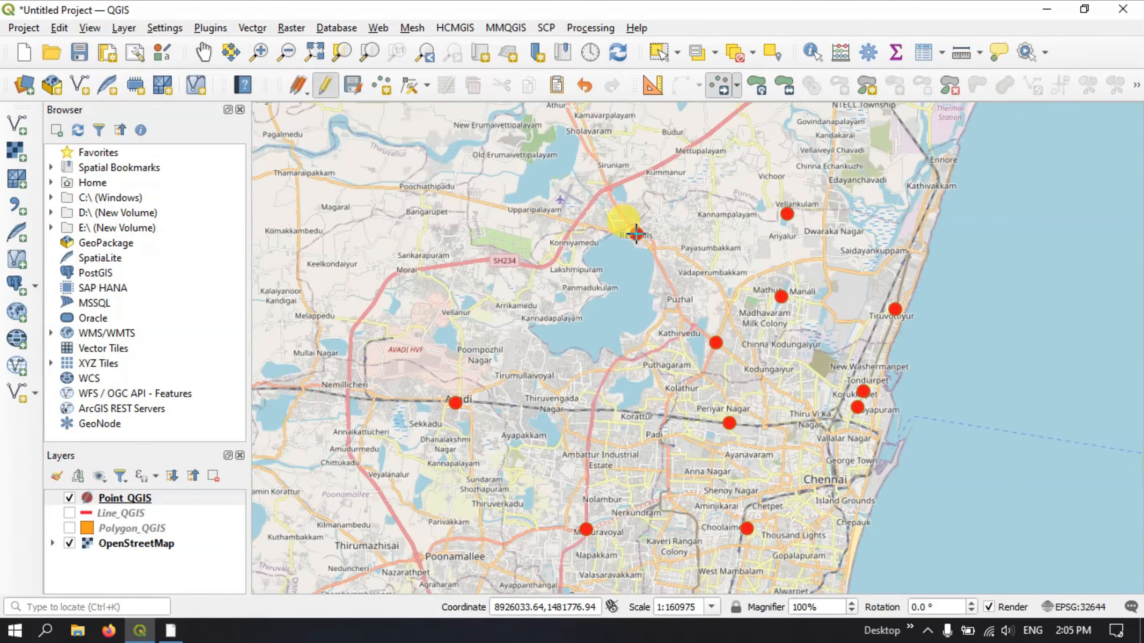
{"action": "scroll", "coordinate": [636, 234], "scroll_direction": "up", "scroll_amount": 1}
{"action": "scroll", "coordinate": [636, 234], "scroll_direction": "up", "scroll_amount": 1}
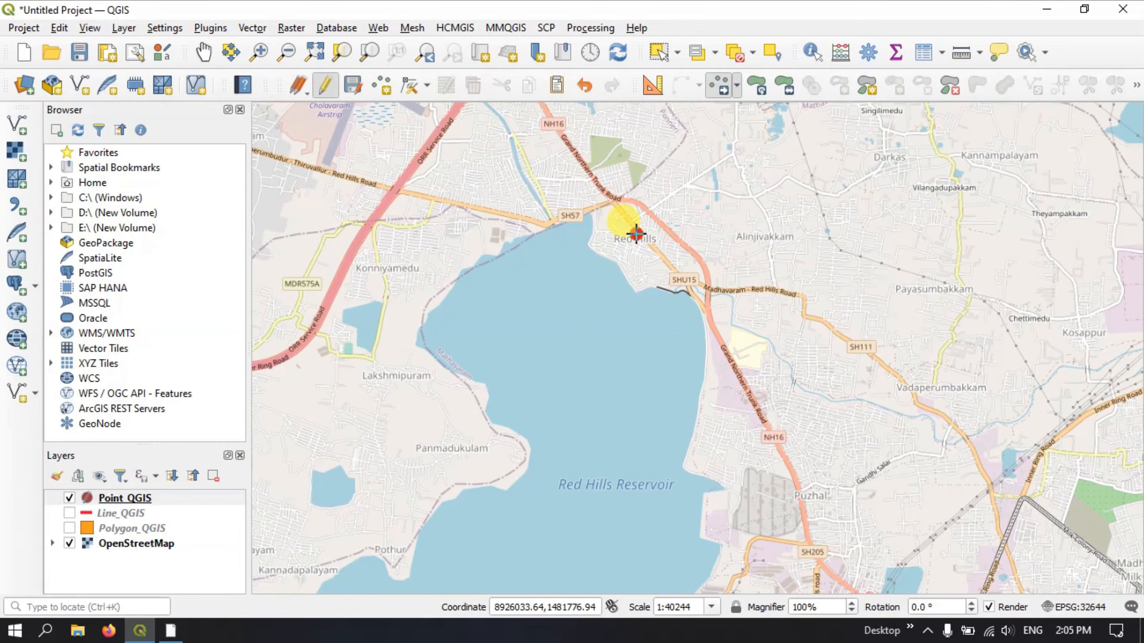
{"action": "scroll", "coordinate": [636, 233], "scroll_direction": "down", "scroll_amount": 1}
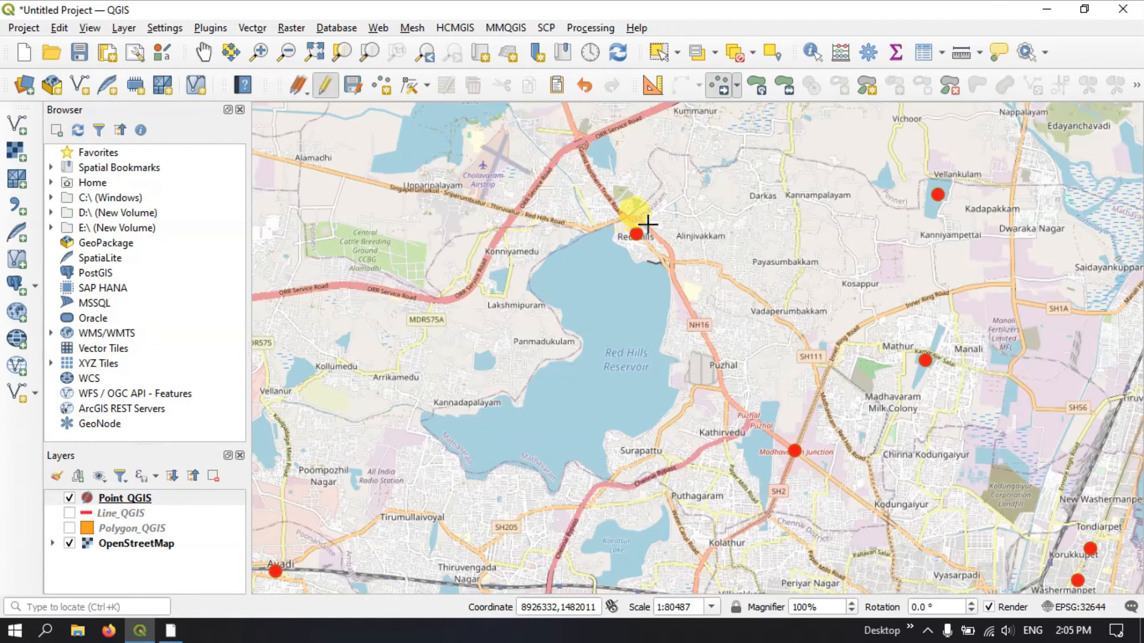
{"action": "scroll", "coordinate": [674, 228], "scroll_direction": "up", "scroll_amount": 1}
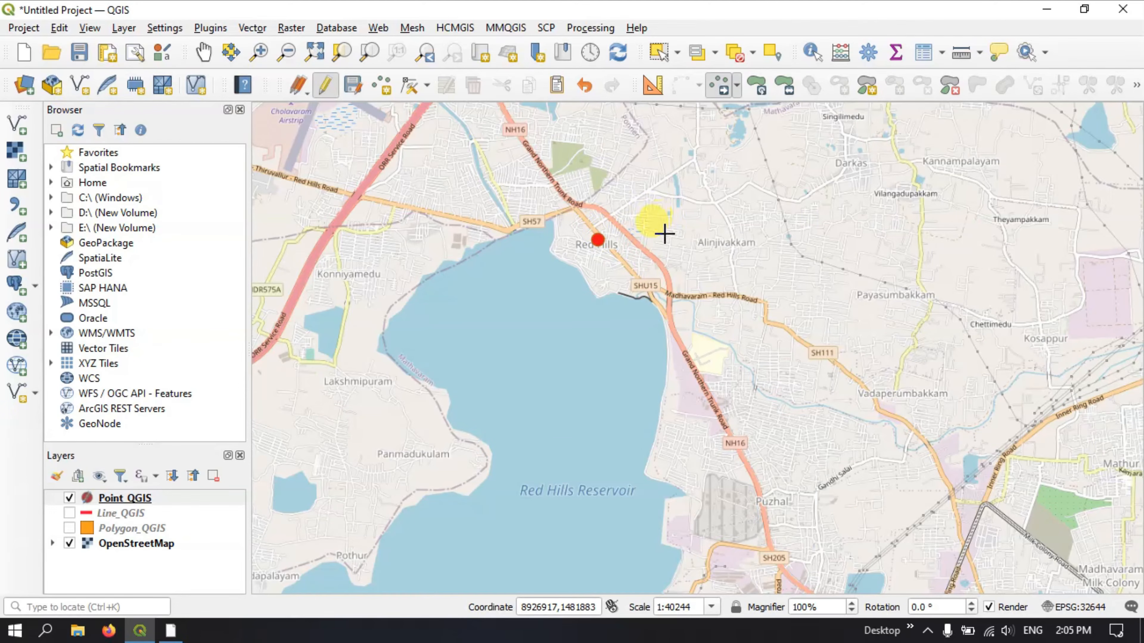
{"action": "scroll", "coordinate": [594, 237], "scroll_direction": "up", "scroll_amount": 2}
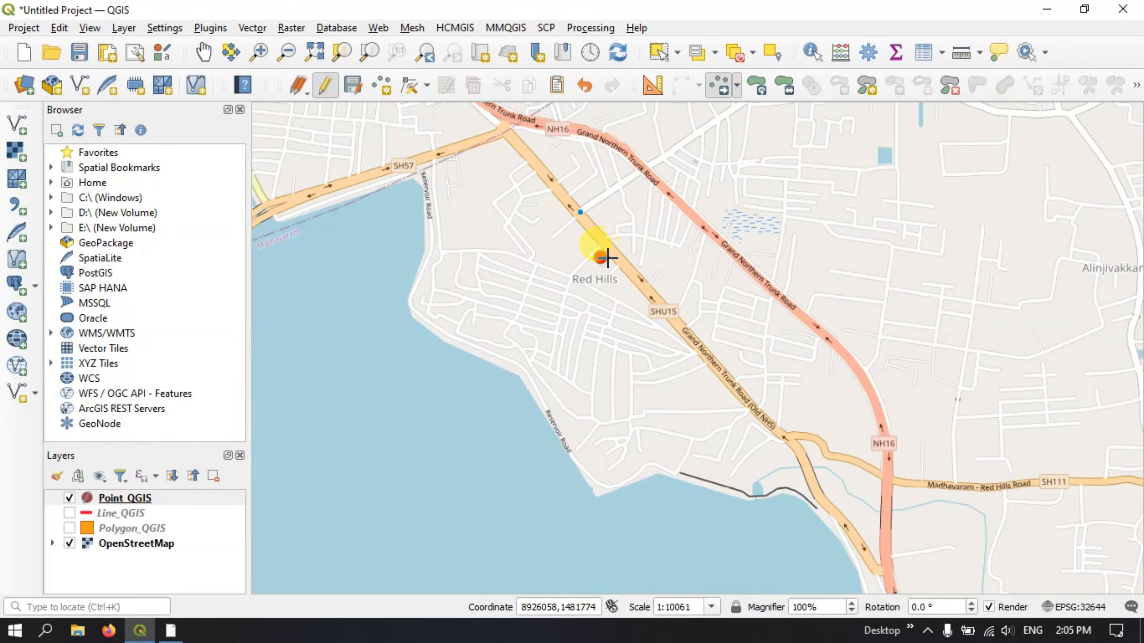
Step: Open the Point_QGIS attribute table, narrow its window and place it below the Red Hills point on the map
{"action": "left_click", "coordinate": [128, 498]}
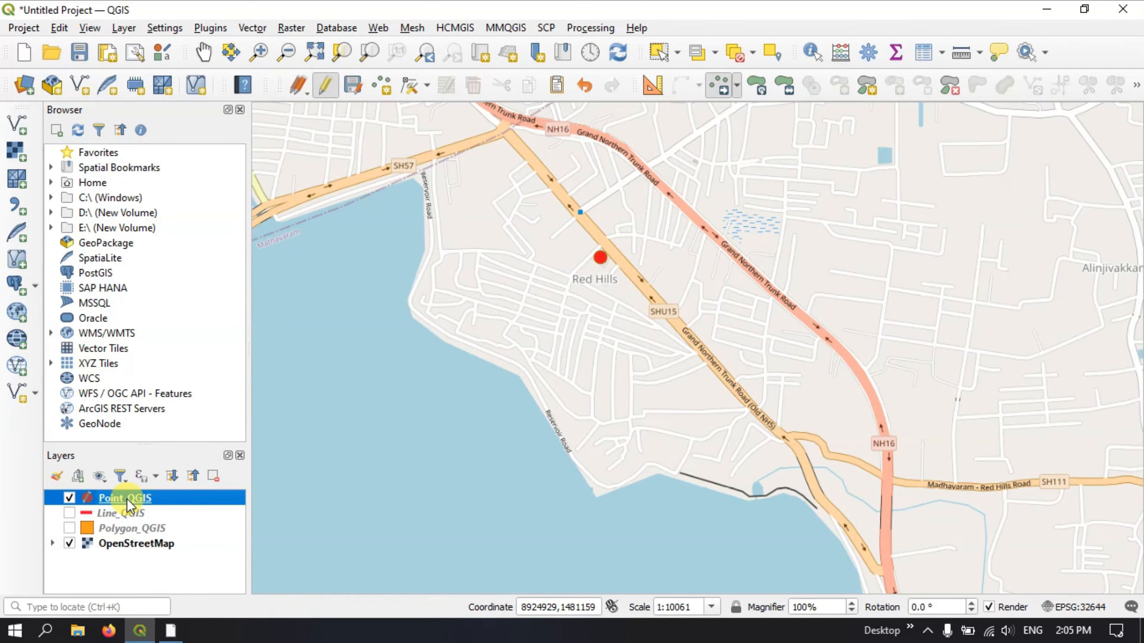
{"action": "right_click", "coordinate": [127, 499]}
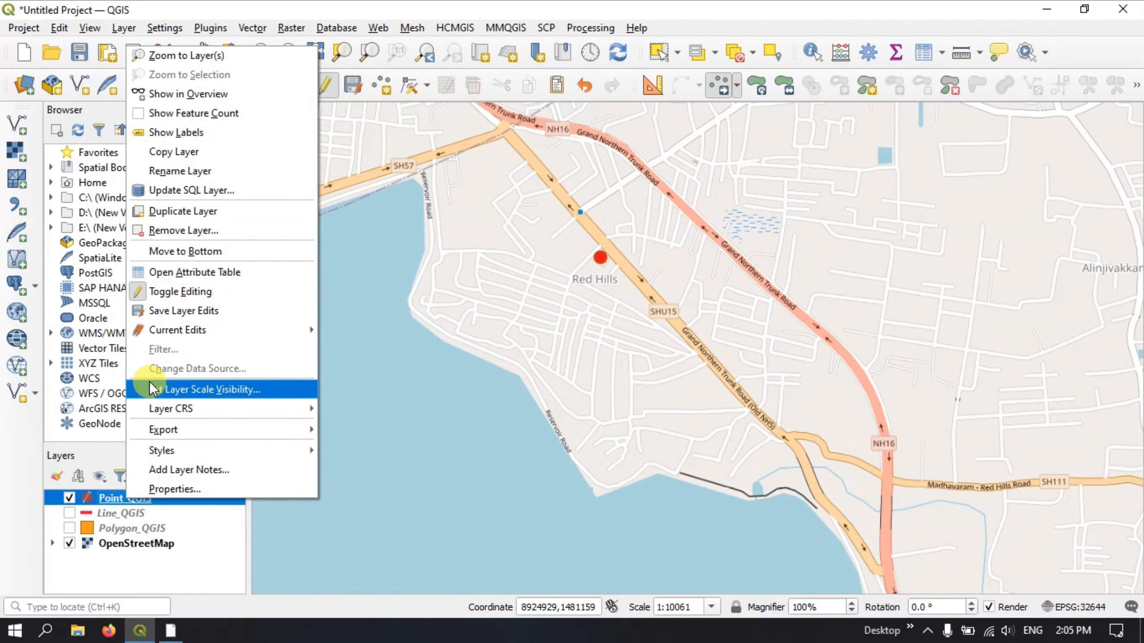
{"action": "left_click", "coordinate": [182, 278]}
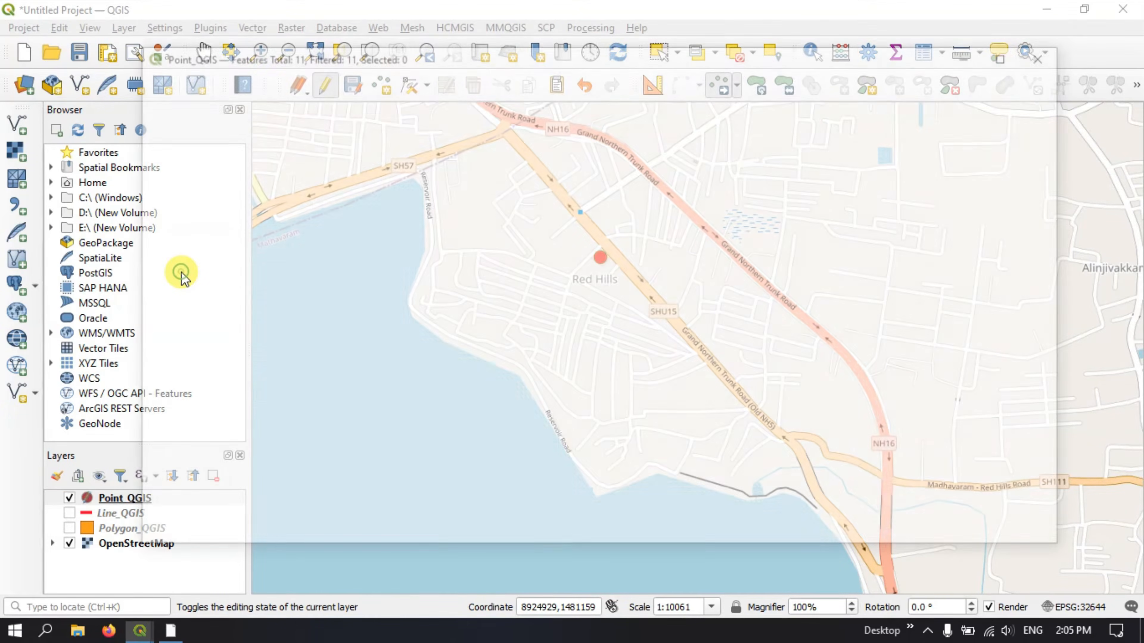
{"action": "left_click_drag", "start_coordinate": [513, 43], "coordinate": [513, 62]}
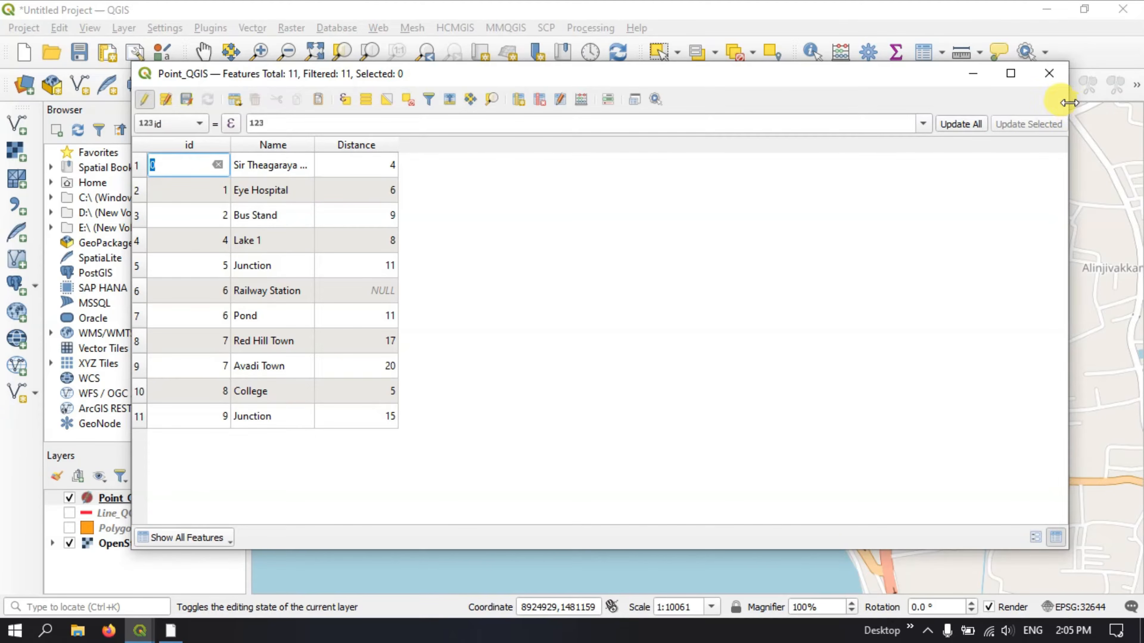
{"action": "left_click_drag", "start_coordinate": [1069, 102], "coordinate": [789, 135]}
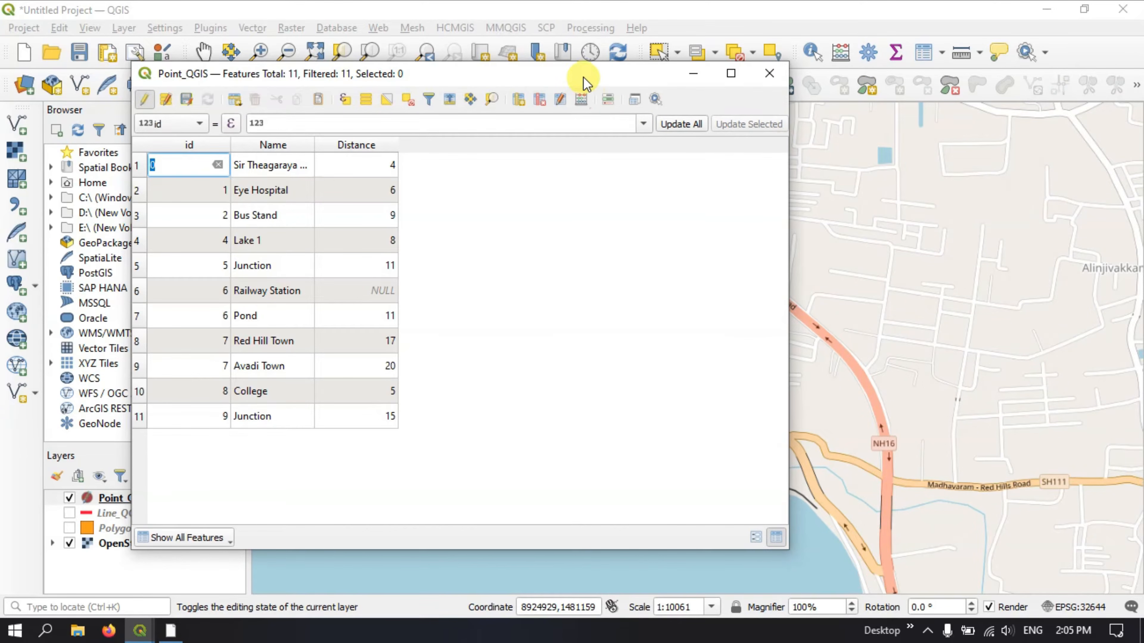
{"action": "left_click_drag", "start_coordinate": [585, 81], "coordinate": [804, 337]}
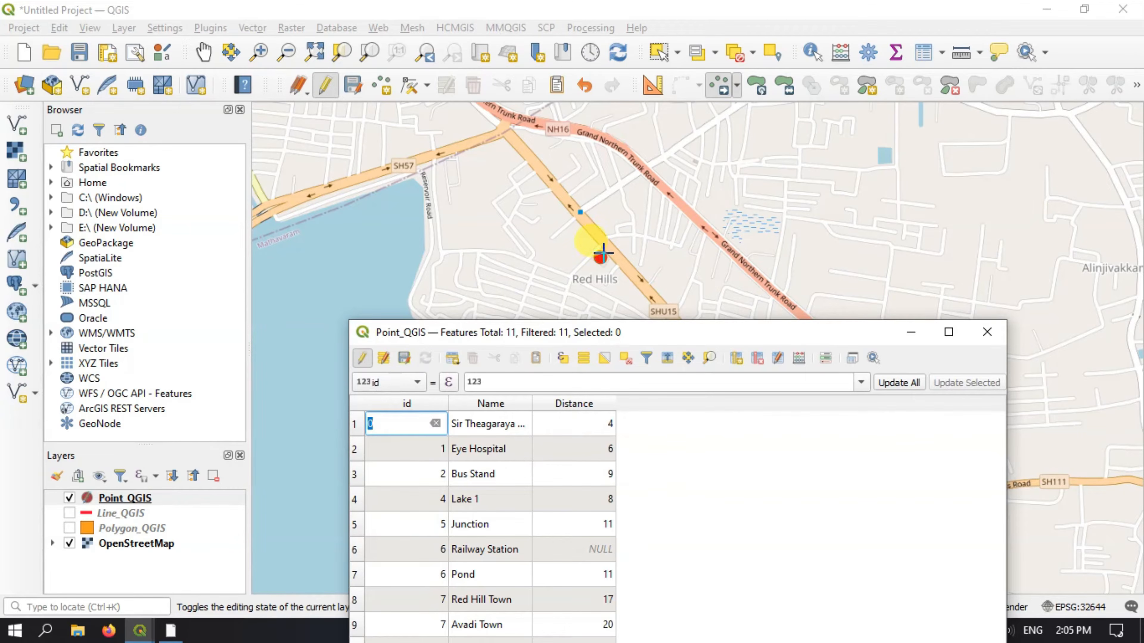
{"action": "left_click_drag", "start_coordinate": [593, 332], "coordinate": [626, 223]}
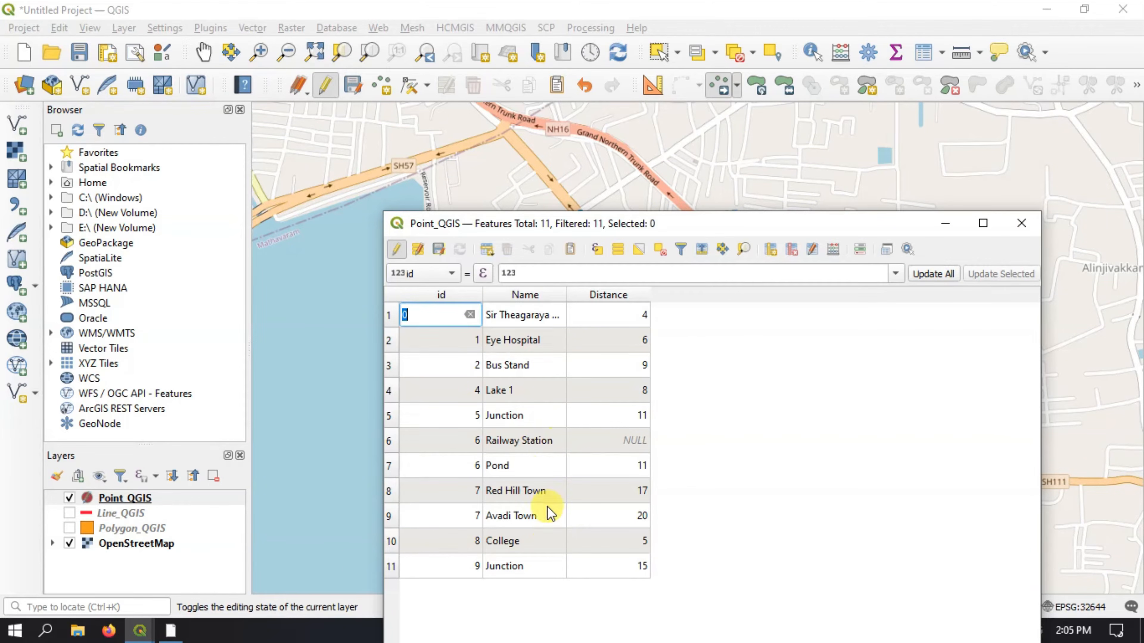
{"action": "left_click_drag", "start_coordinate": [719, 231], "coordinate": [722, 333]}
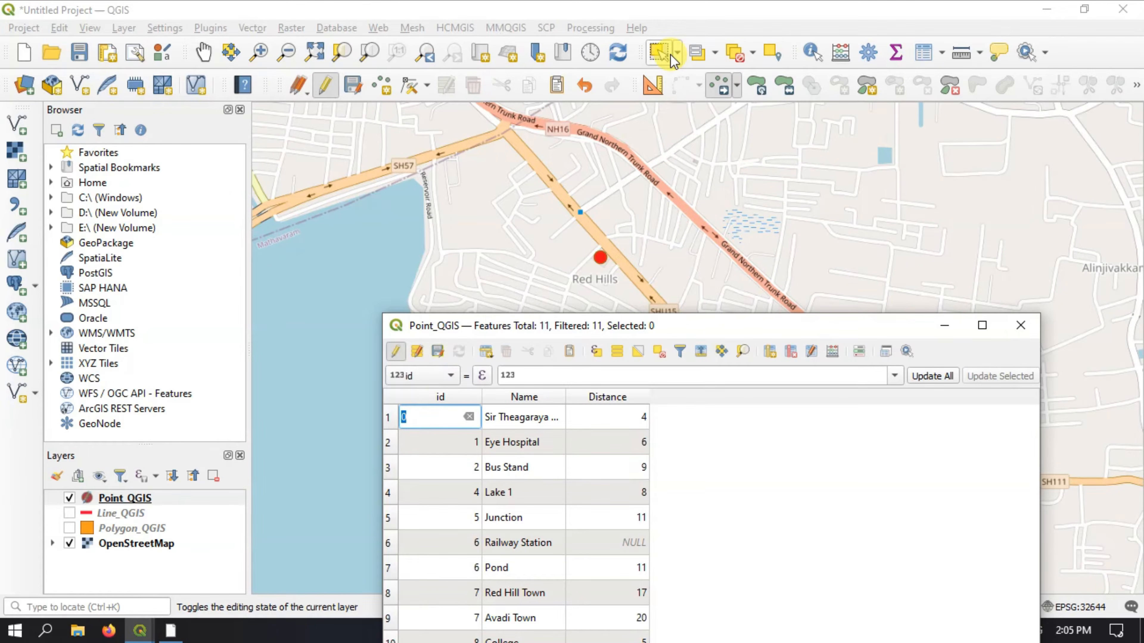
{"action": "left_click_drag", "start_coordinate": [643, 332], "coordinate": [640, 361]}
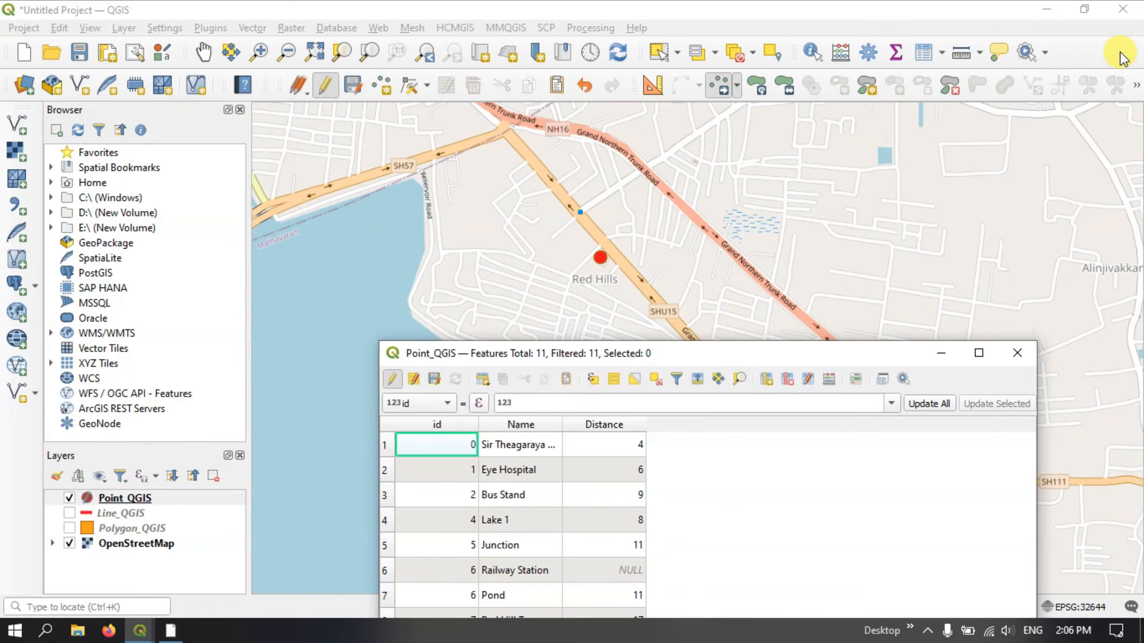
Step: Select the Red Hills point with Select Feature(s) and bring the Point_QGIS attribute table back in front of the map
{"action": "right_click", "coordinate": [1097, 51]}
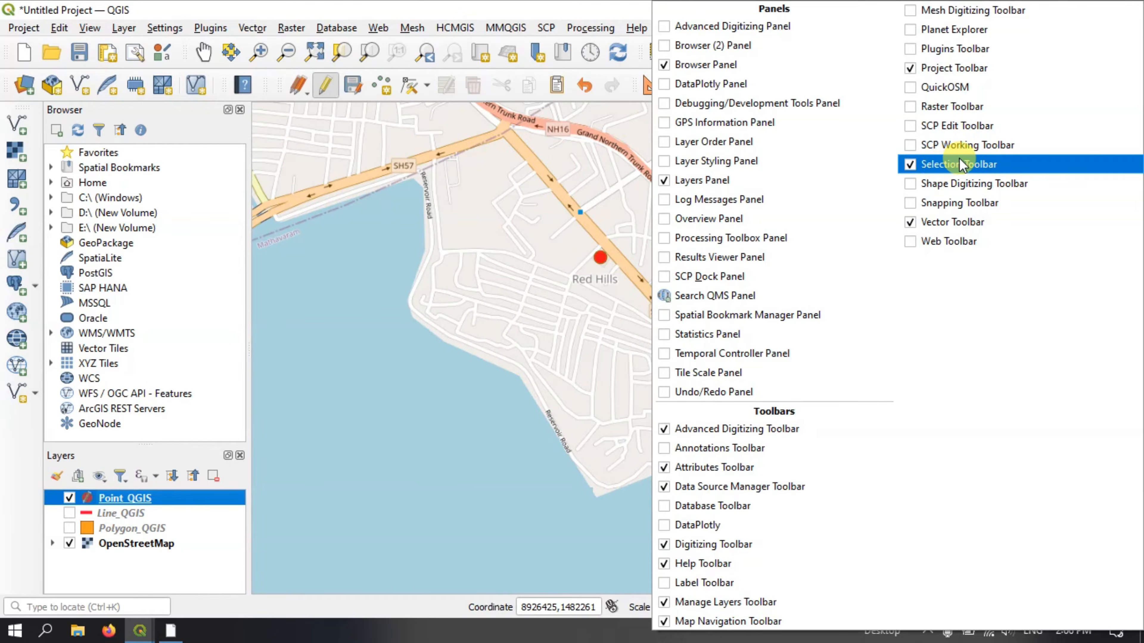
{"action": "left_click", "coordinate": [599, 8]}
{"action": "left_click", "coordinate": [679, 56]}
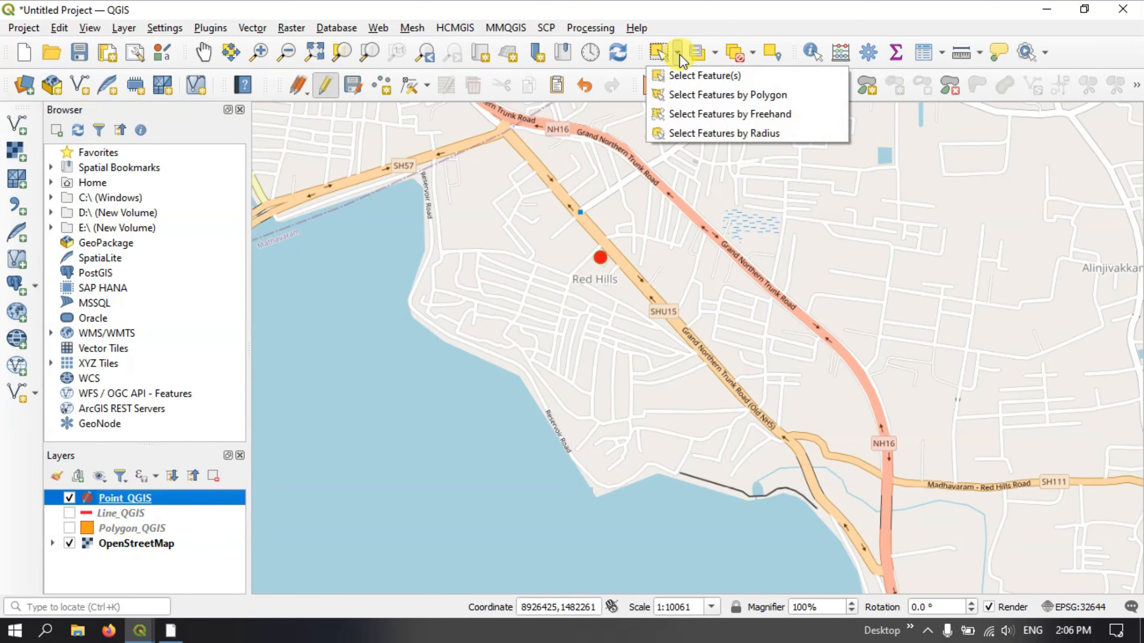
{"action": "left_click", "coordinate": [671, 76]}
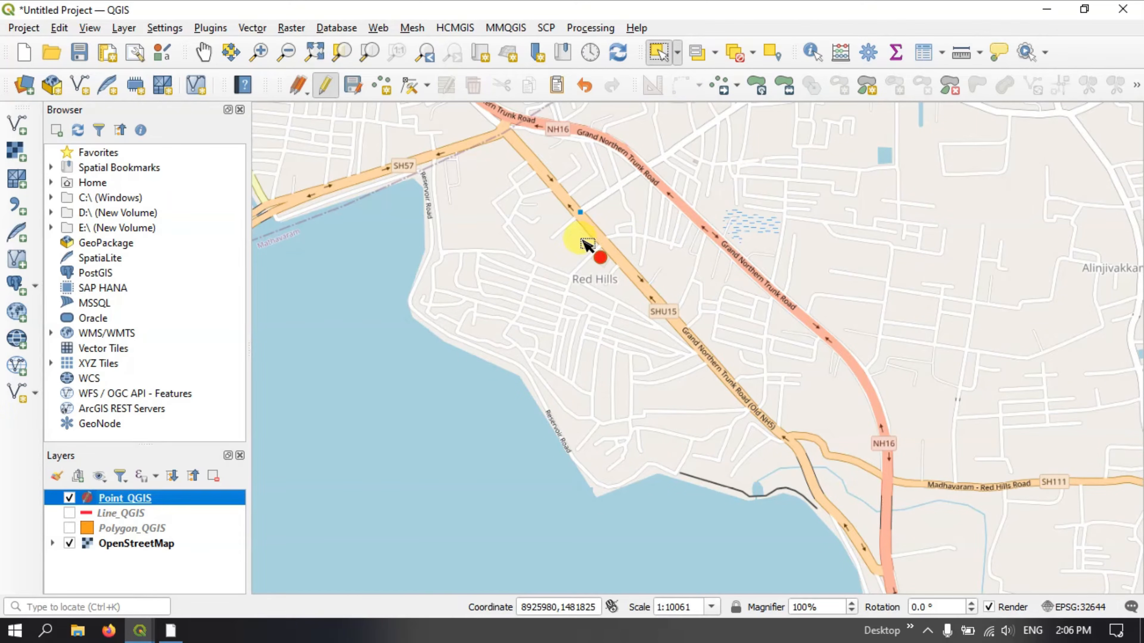
{"action": "left_click", "coordinate": [602, 259]}
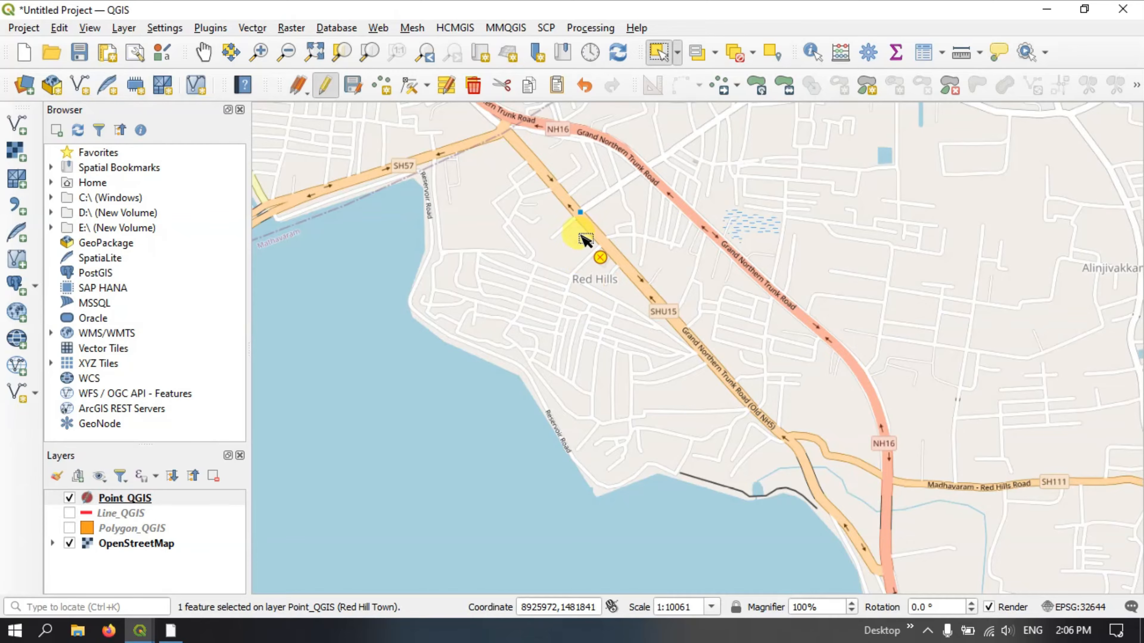
{"action": "mouse_move", "coordinate": [155, 631]}
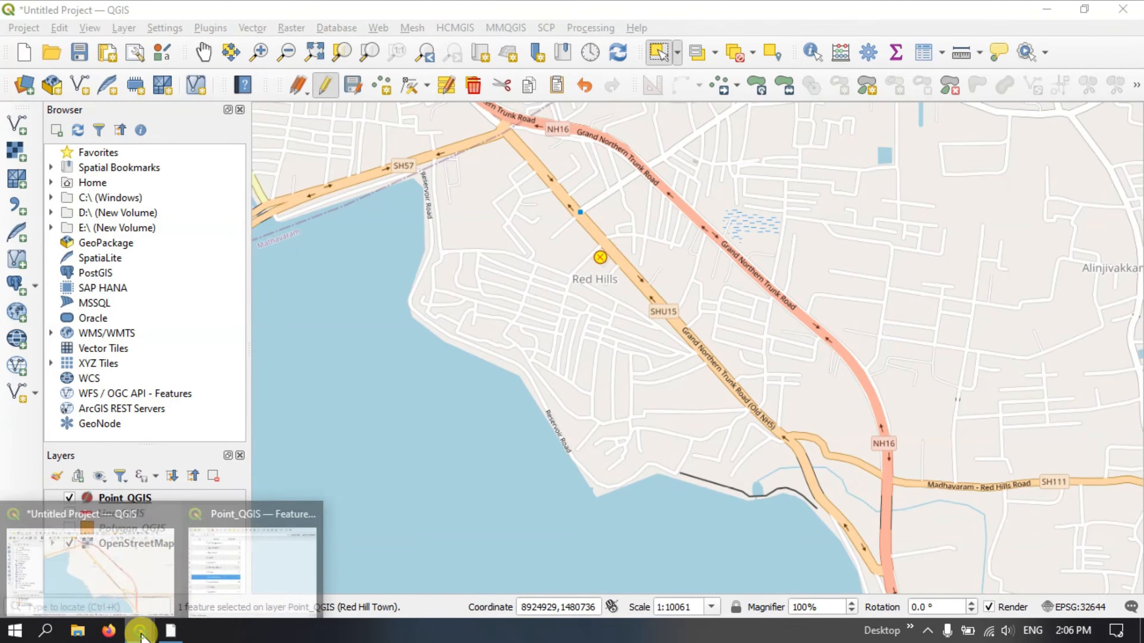
{"action": "left_click", "coordinate": [232, 585]}
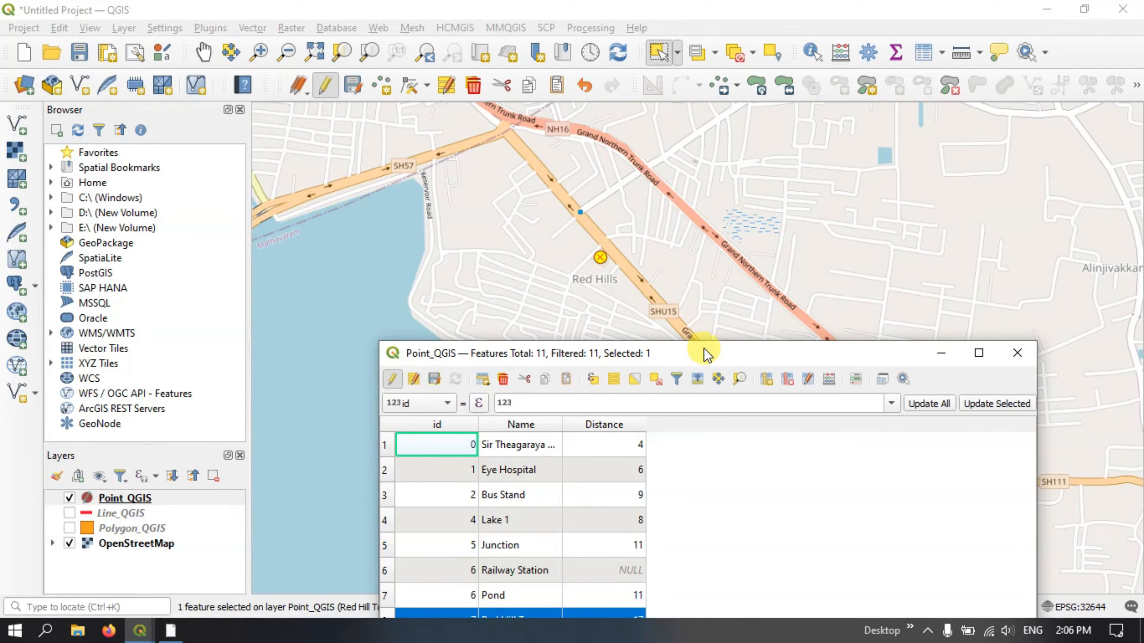
Step: Move the Point_QGIS attribute table clear of its cut-off rows and rename the selected Red Hill Town record as Bus Terminus
{"action": "left_click_drag", "start_coordinate": [715, 353], "coordinate": [795, 157]}
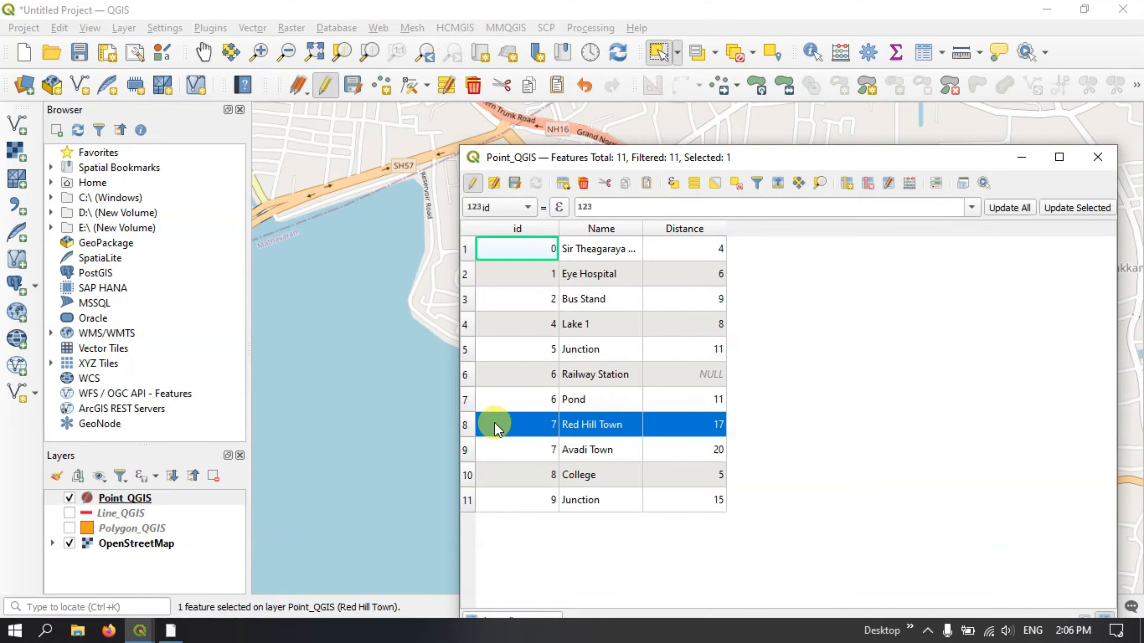
{"action": "double_click", "coordinate": [600, 426]}
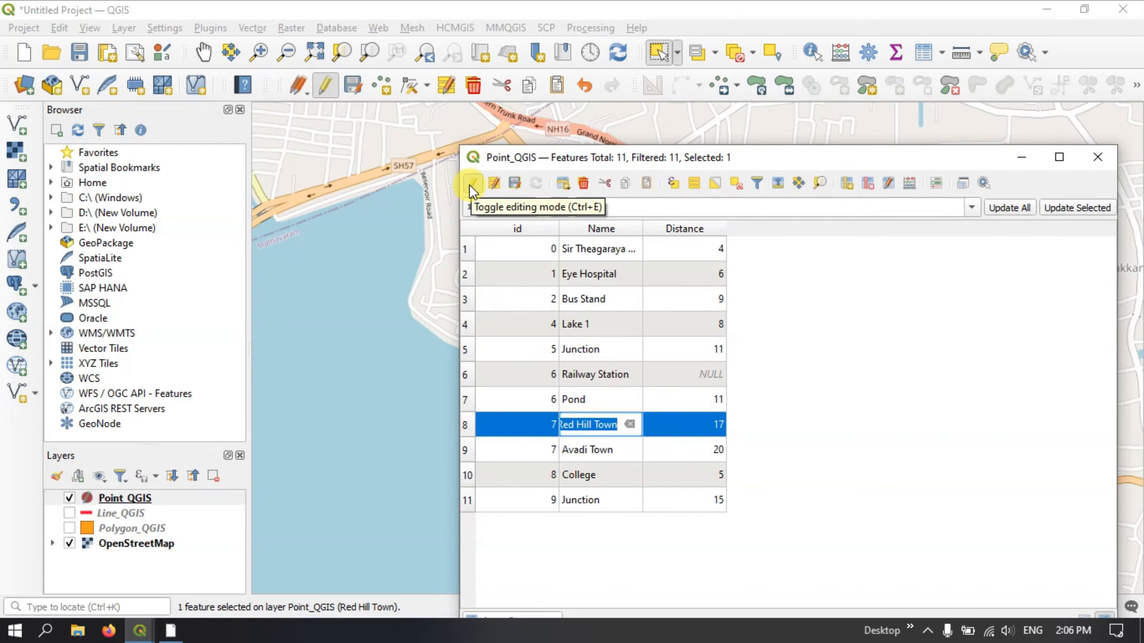
{"action": "left_click", "coordinate": [594, 424]}
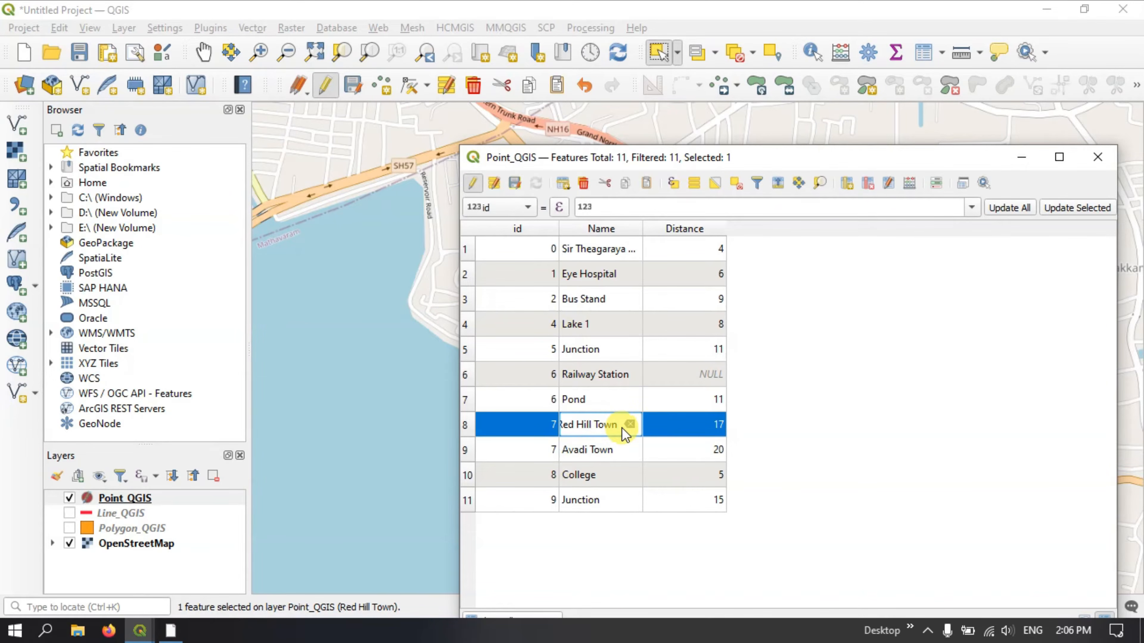
{"action": "left_click_drag", "start_coordinate": [619, 427], "coordinate": [550, 427]}
{"action": "key", "text": "BackSpace"}
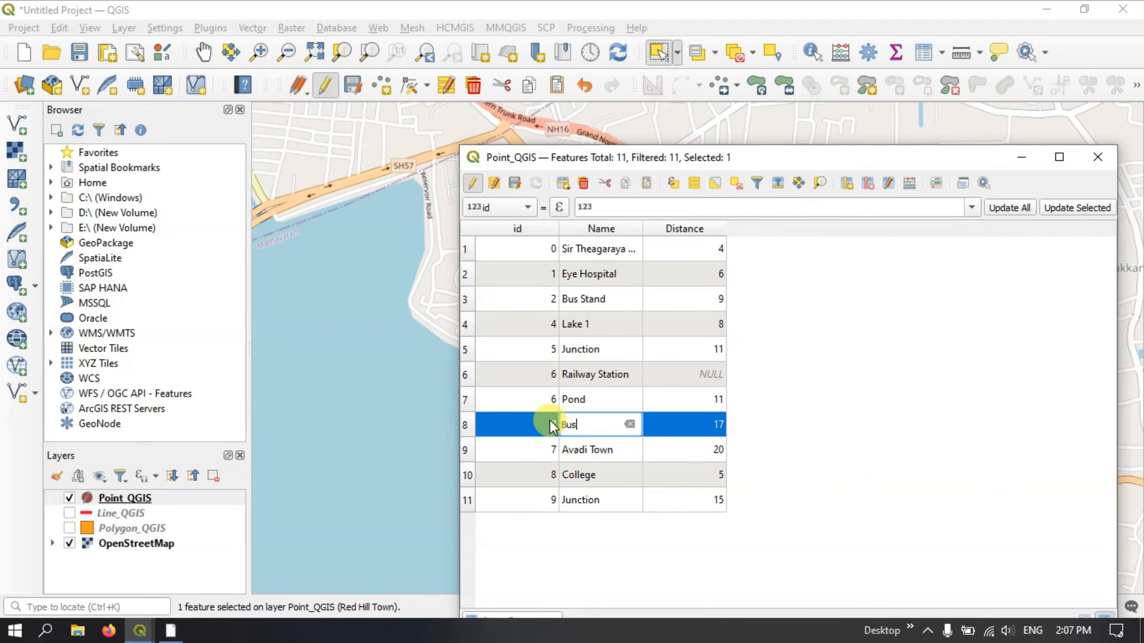
{"action": "type", "text": "Bus Terminus"}
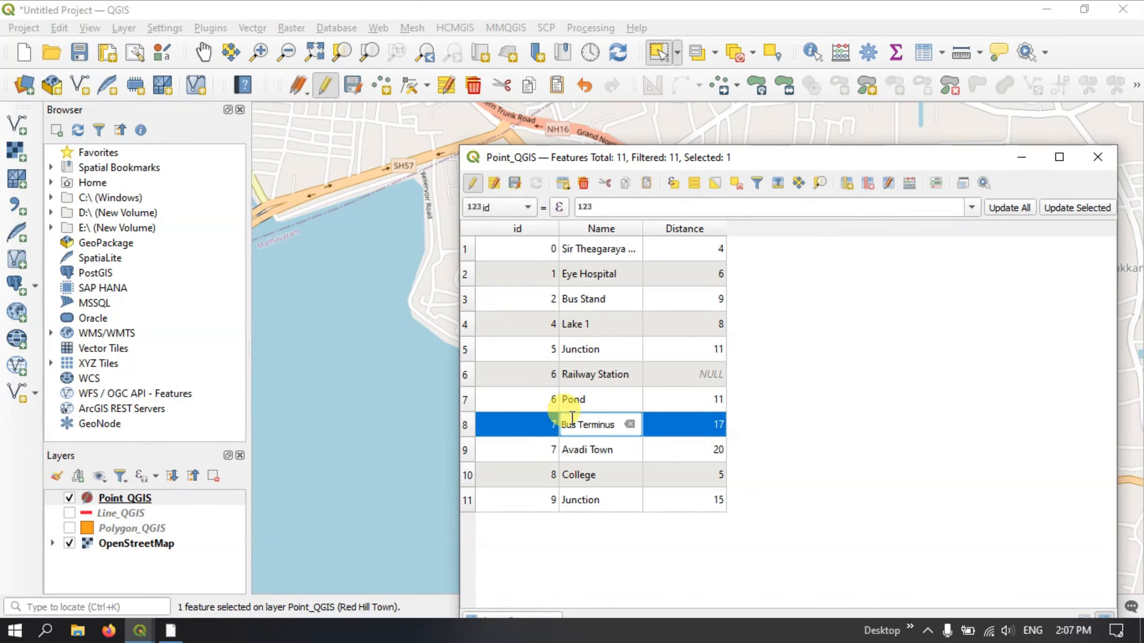
Step: Set the Bus Terminus record's Distance to 14, save the edits and close the attribute table
{"action": "double_click", "coordinate": [690, 426]}
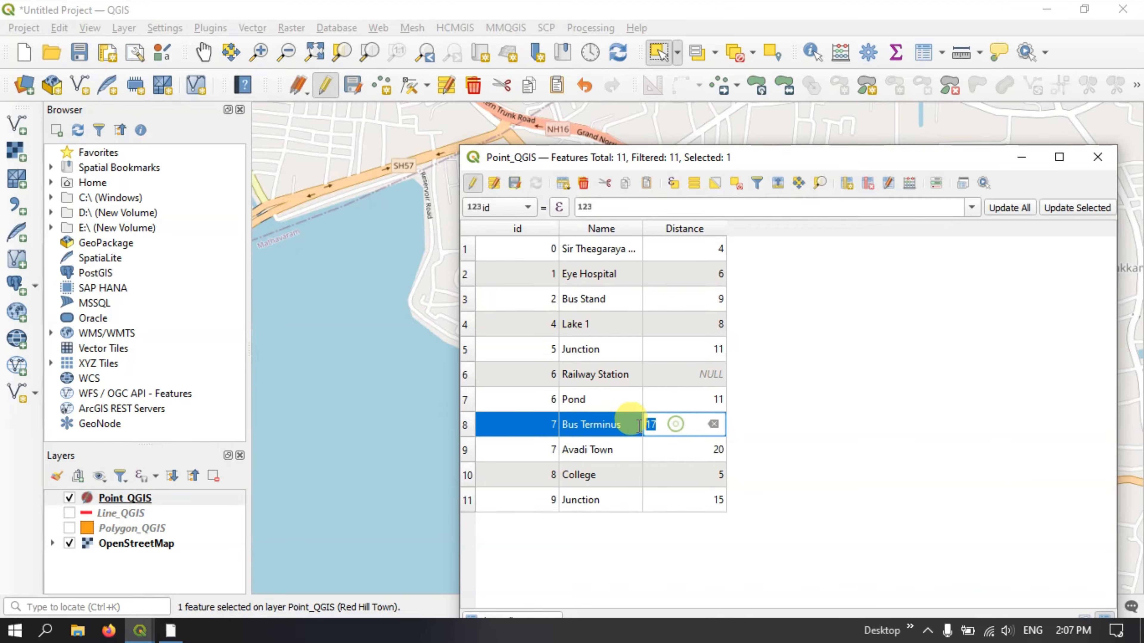
{"action": "type", "text": "1"}
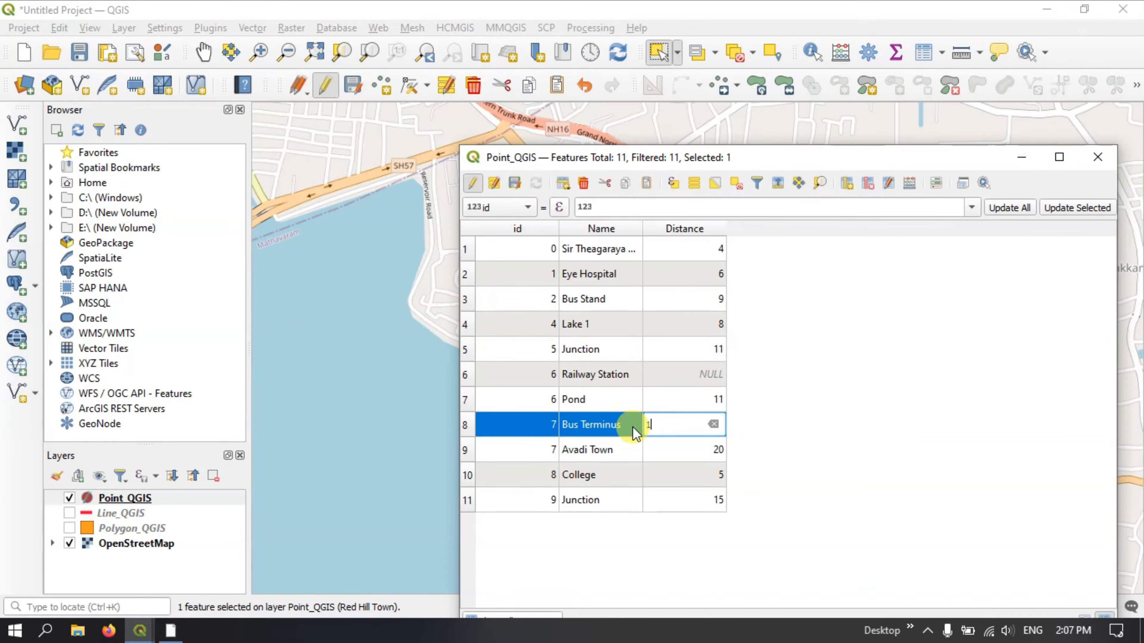
{"action": "type", "text": "4"}
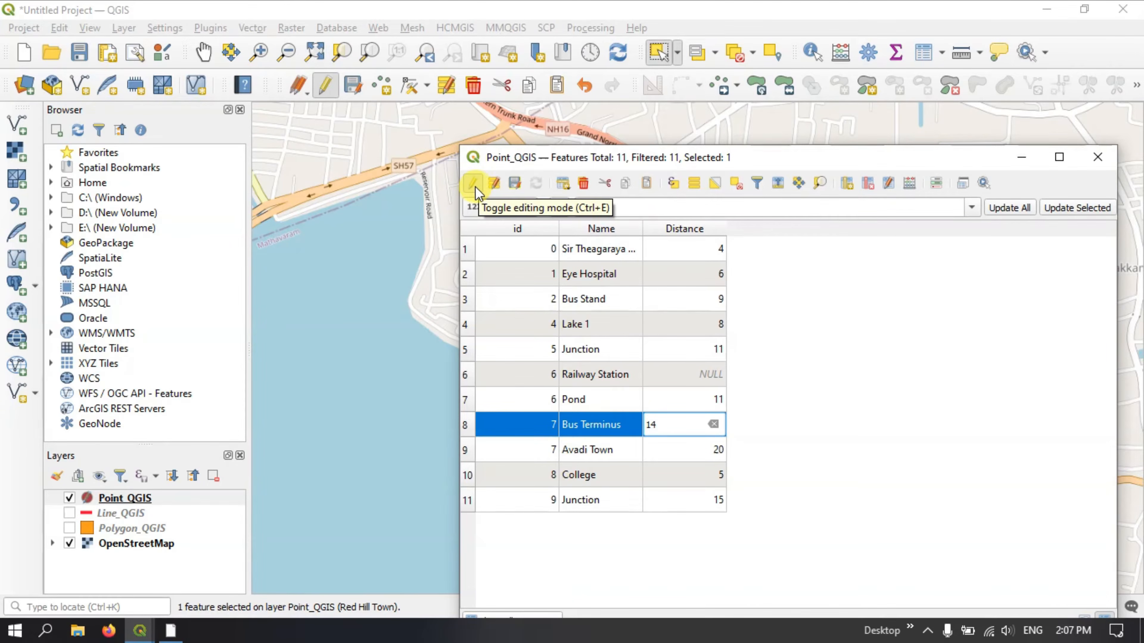
{"action": "left_click", "coordinate": [514, 184]}
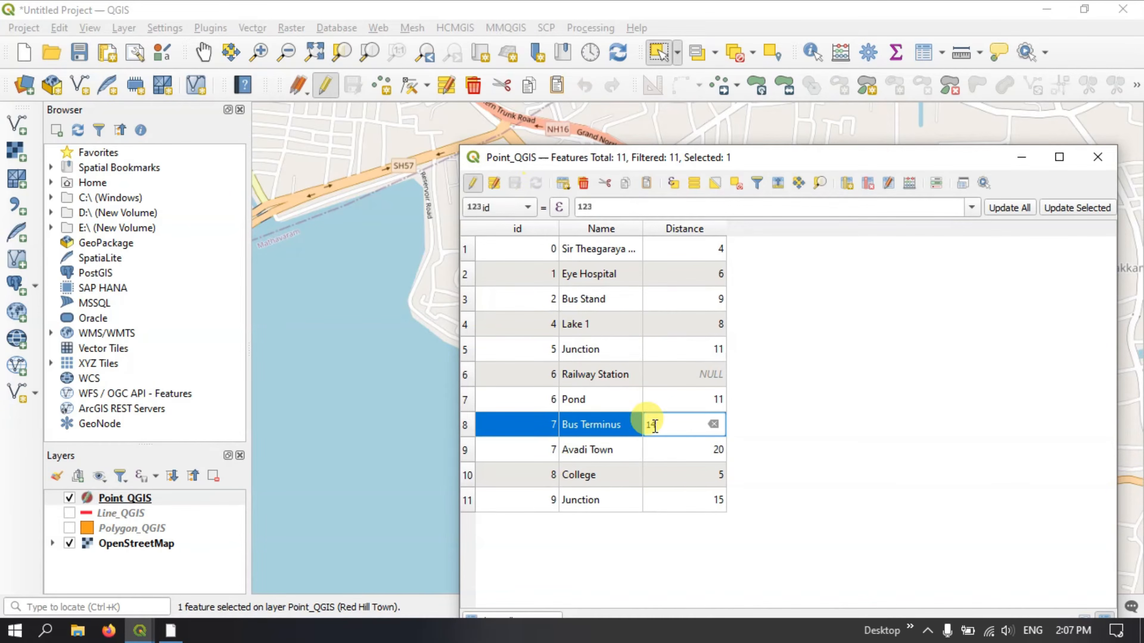
{"action": "left_click", "coordinate": [1095, 159]}
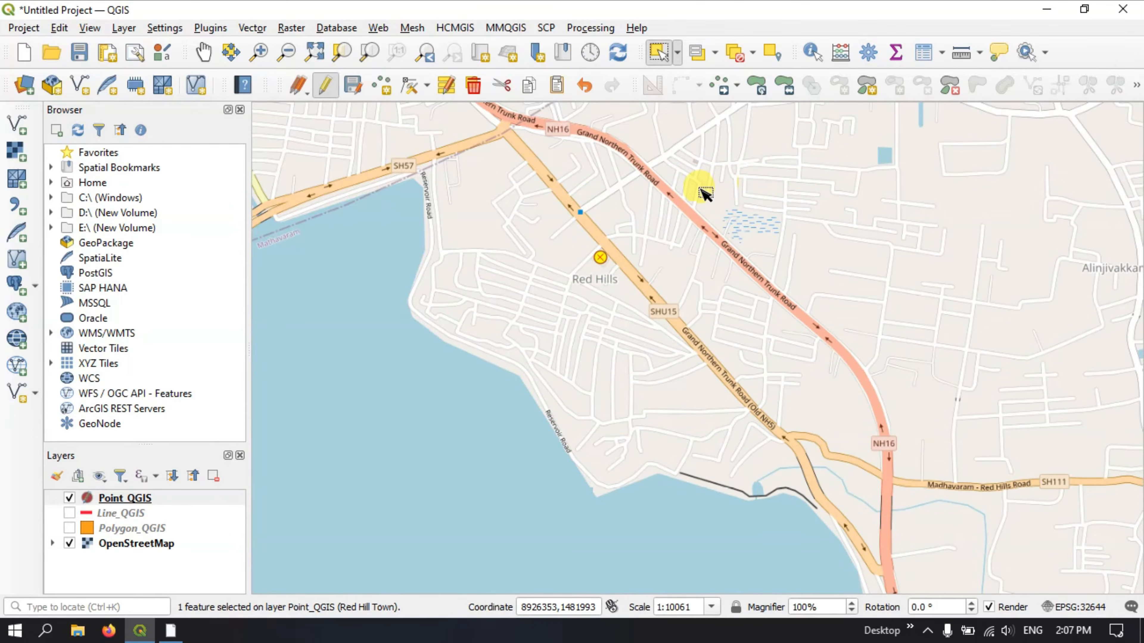
Step: Save the remaining Point_QGIS layer edits and turn off editing for the layer
{"action": "scroll", "coordinate": [705, 193], "scroll_direction": "down", "scroll_amount": 2}
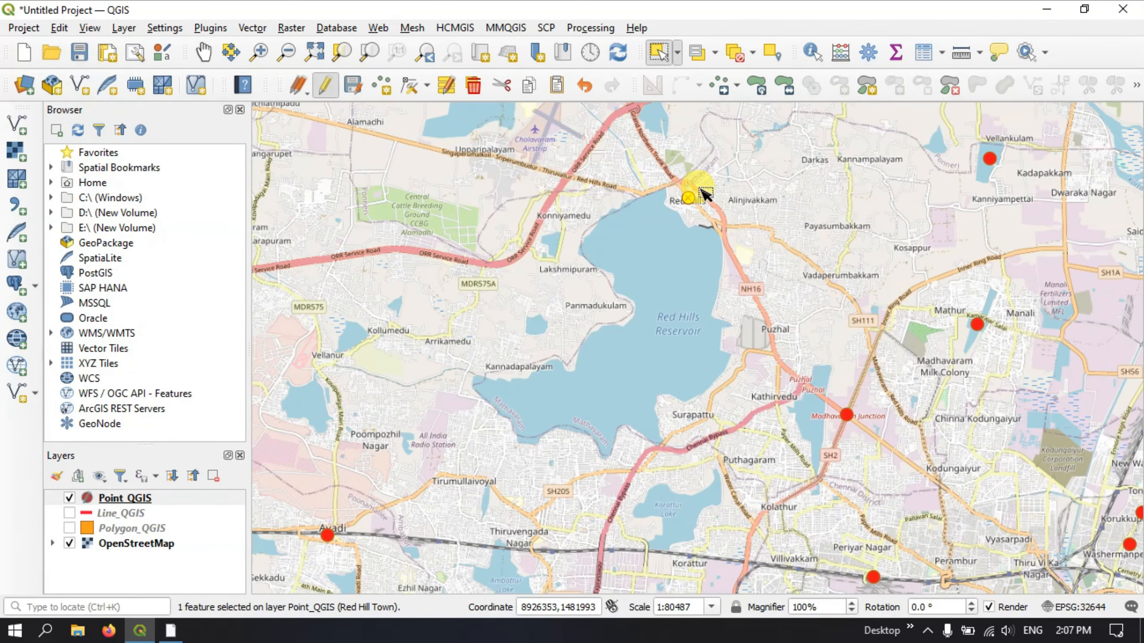
{"action": "scroll", "coordinate": [555, 235], "scroll_direction": "down", "scroll_amount": 1}
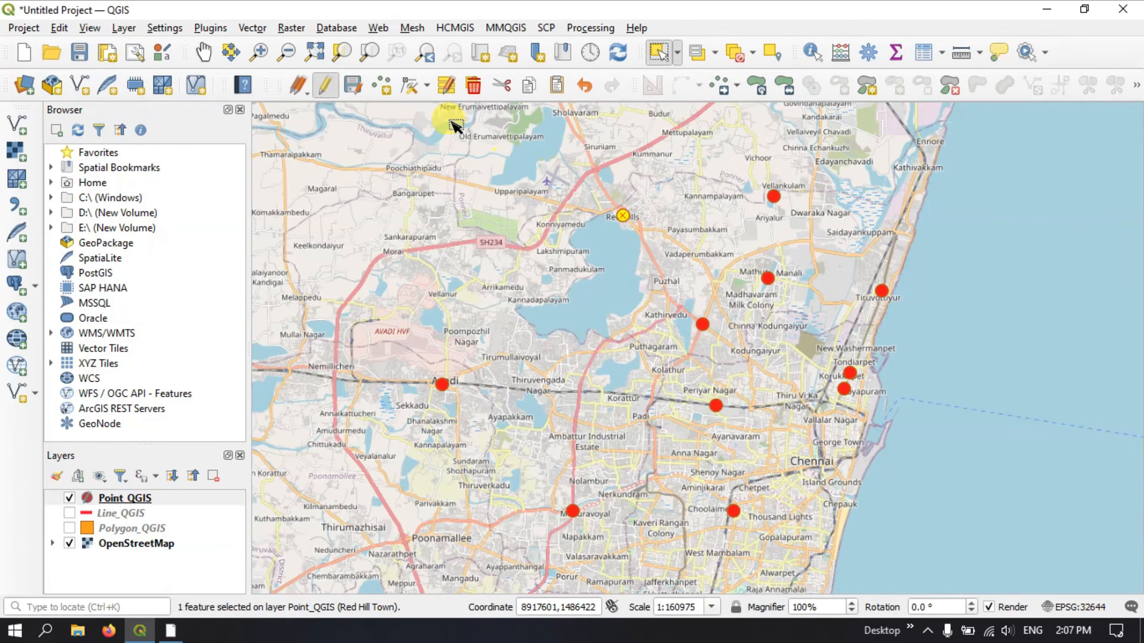
{"action": "left_click", "coordinate": [356, 90]}
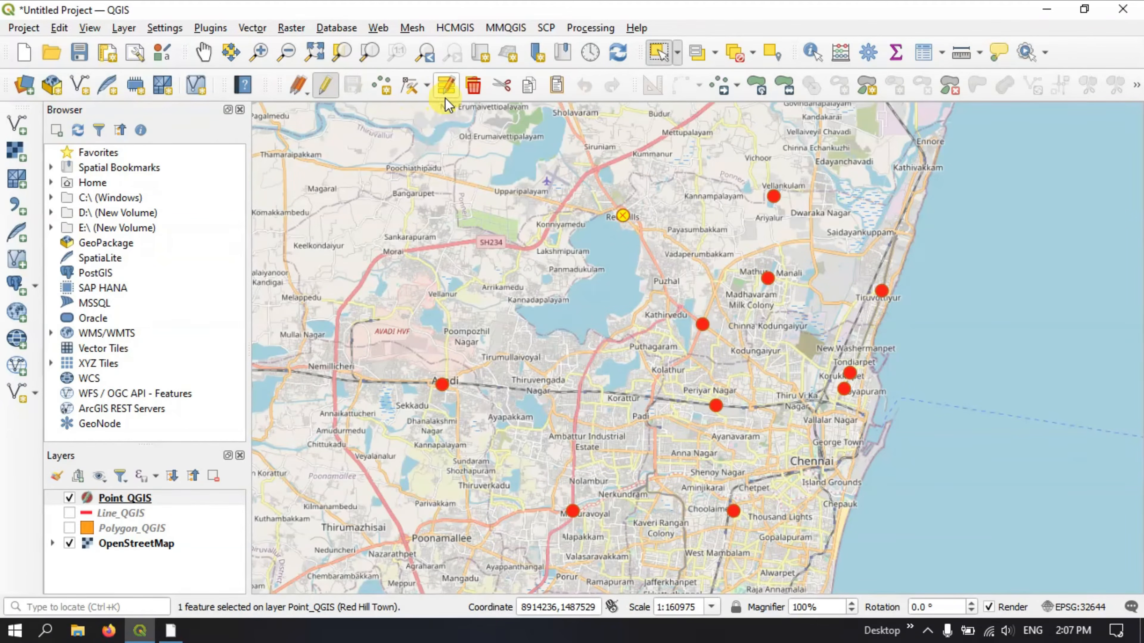
{"action": "left_click", "coordinate": [326, 85]}
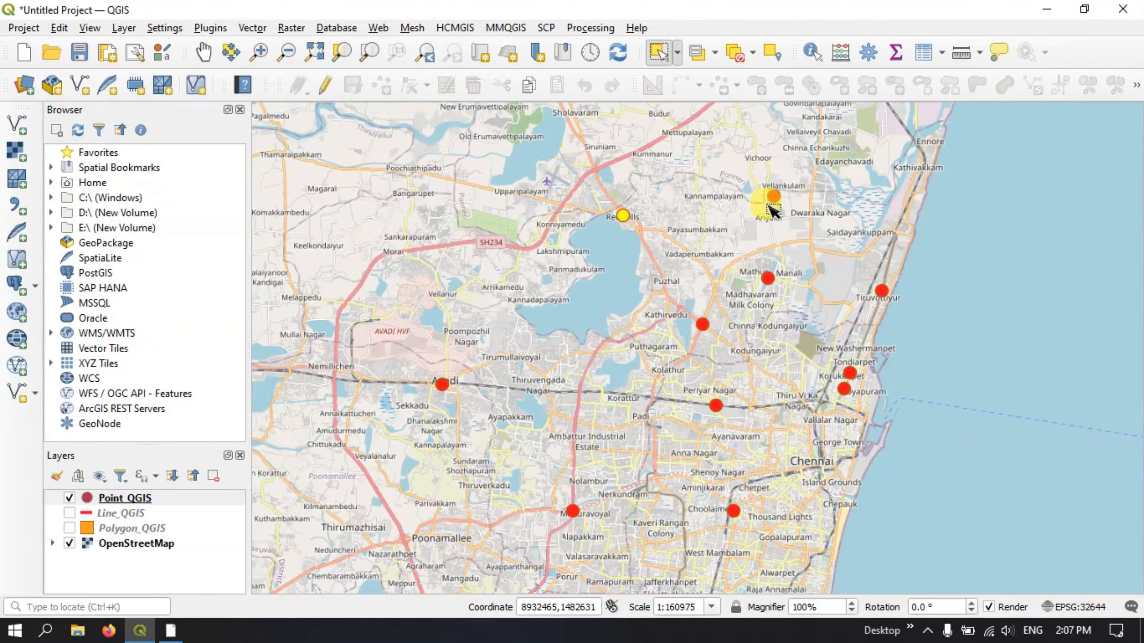
{"action": "scroll", "coordinate": [583, 205], "scroll_direction": "down", "scroll_amount": 1}
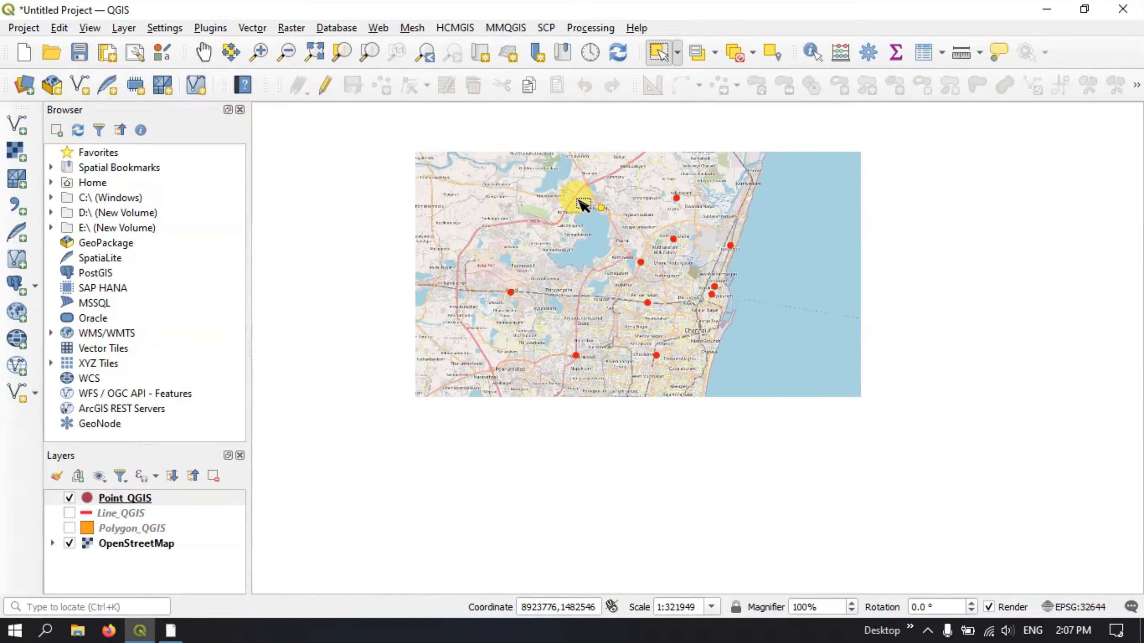
{"action": "scroll", "coordinate": [583, 205], "scroll_direction": "up", "scroll_amount": 1}
{"action": "scroll", "coordinate": [583, 205], "scroll_direction": "down", "scroll_amount": 1}
{"action": "scroll", "coordinate": [583, 205], "scroll_direction": "up", "scroll_amount": 1}
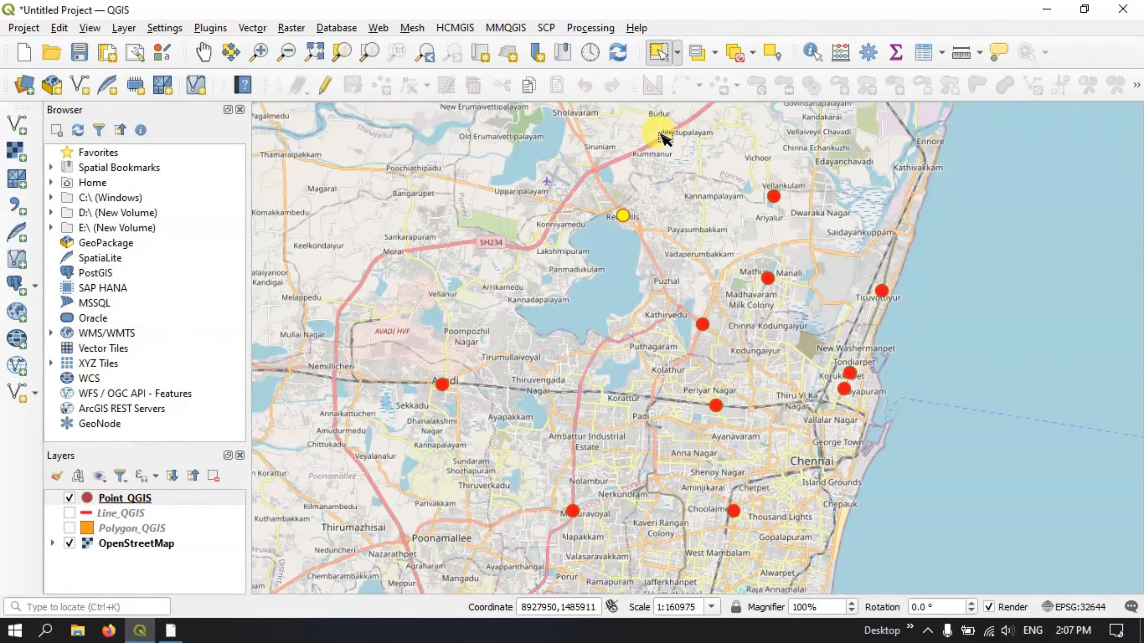
Step: Hide Point_QGIS, show and activate Line_QGIS, and clear the selection of the road line along Inner Ring Road
{"action": "left_click", "coordinate": [68, 497]}
{"action": "left_click", "coordinate": [69, 513]}
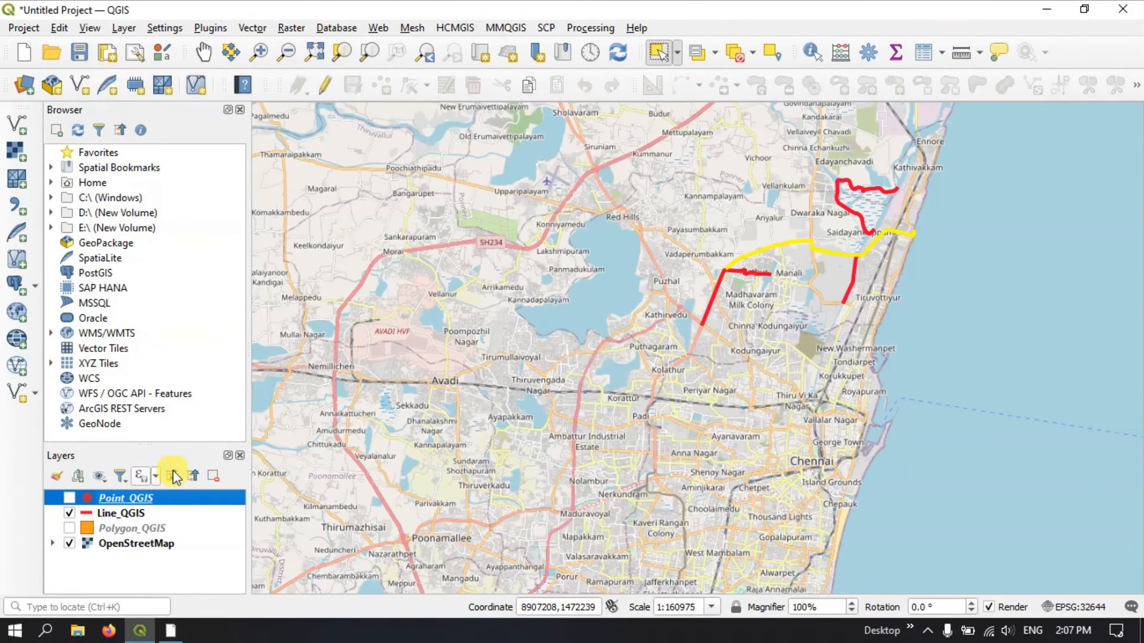
{"action": "left_click", "coordinate": [791, 229]}
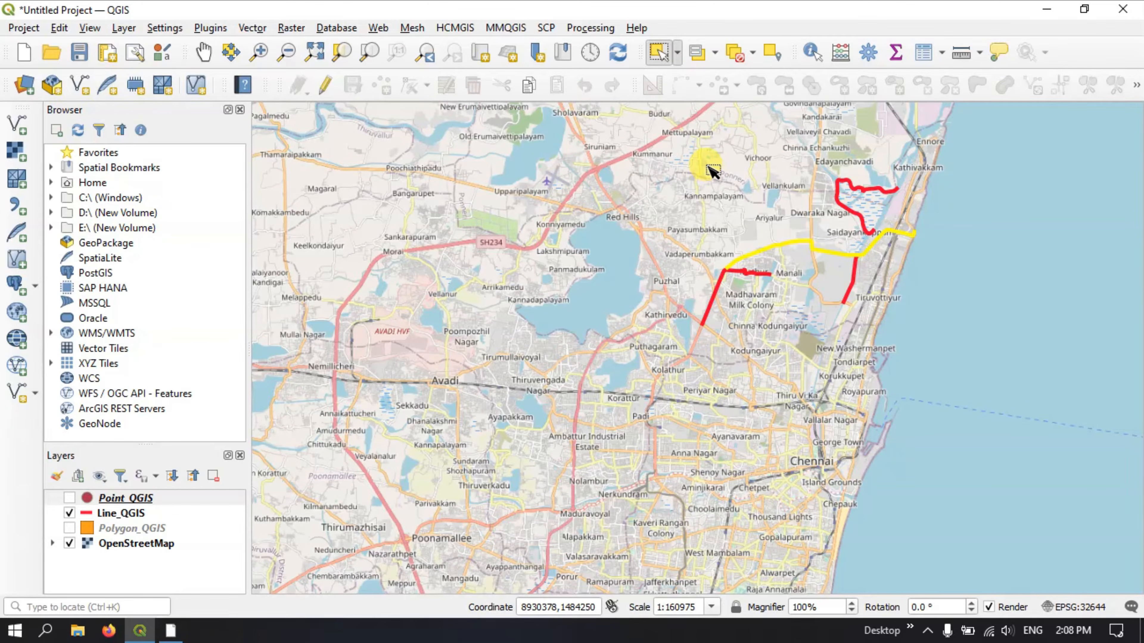
{"action": "left_click", "coordinate": [771, 248]}
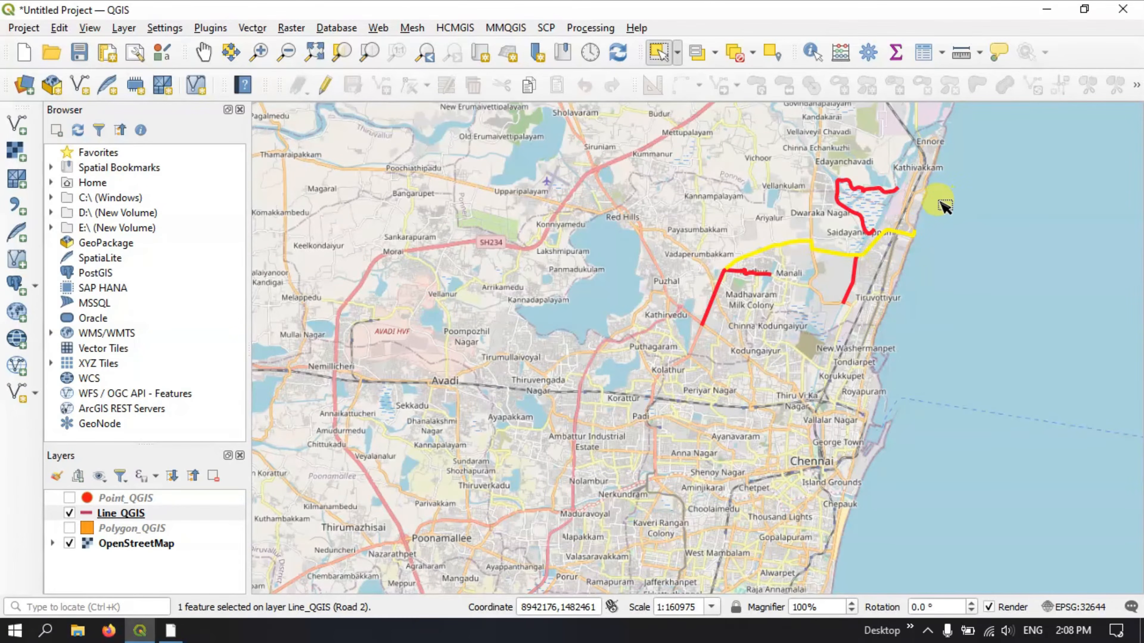
{"action": "scroll", "coordinate": [925, 214], "scroll_direction": "up", "scroll_amount": 1}
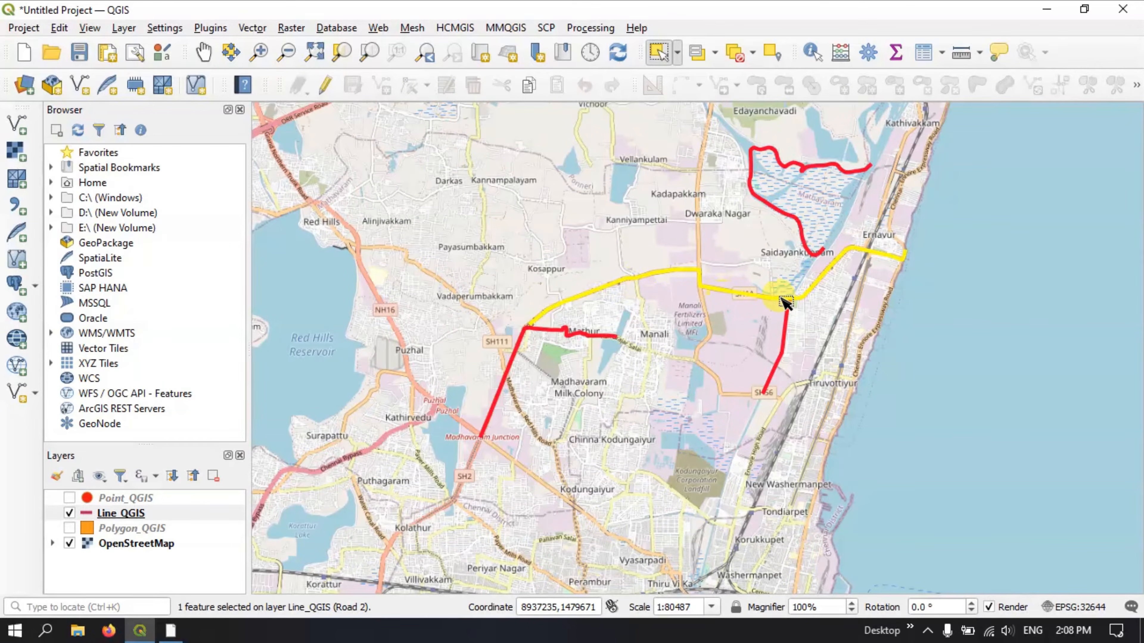
{"action": "left_click", "coordinate": [665, 254]}
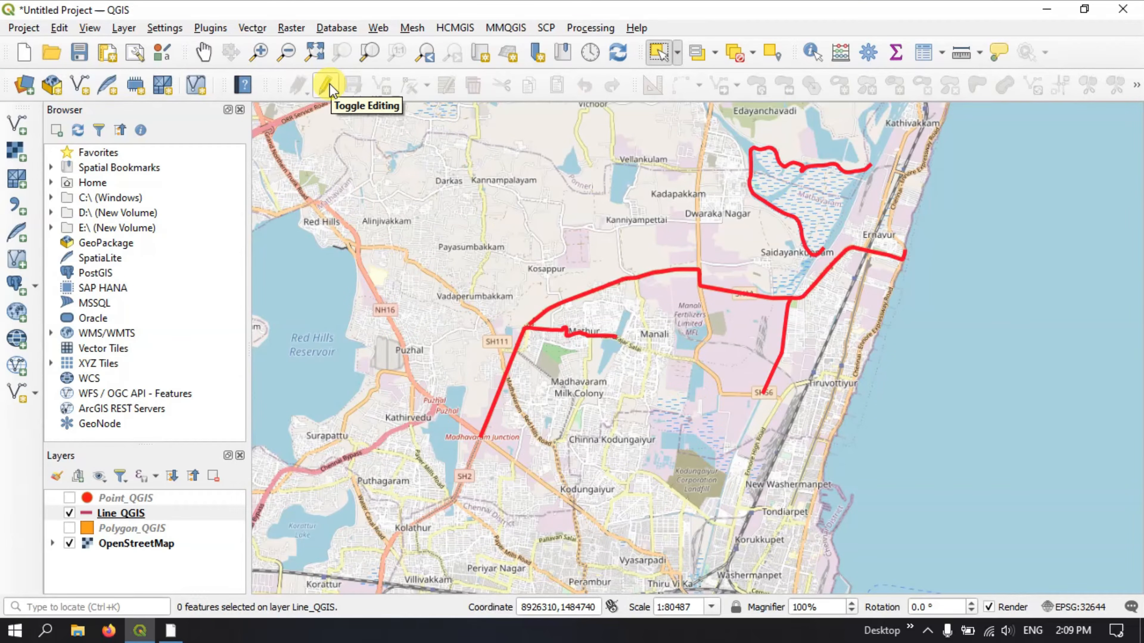
Step: Enable editing on Line_QGIS and move the Inner Ring Road line northwest to Kannampalayam with Move Feature(s)
{"action": "right_click", "coordinate": [137, 518]}
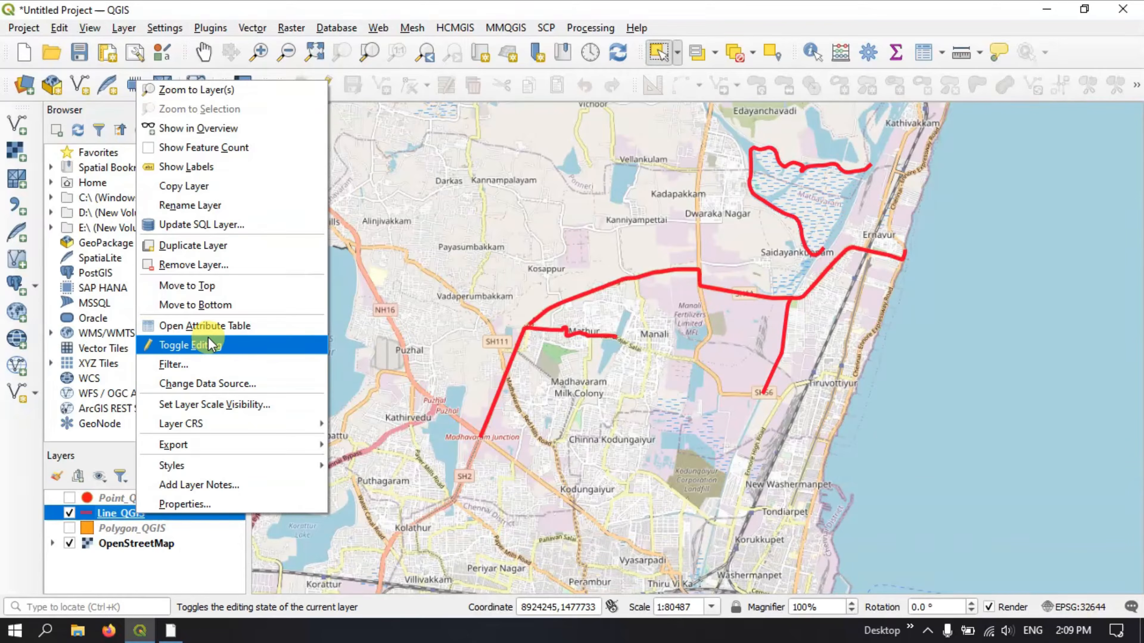
{"action": "left_click", "coordinate": [203, 346]}
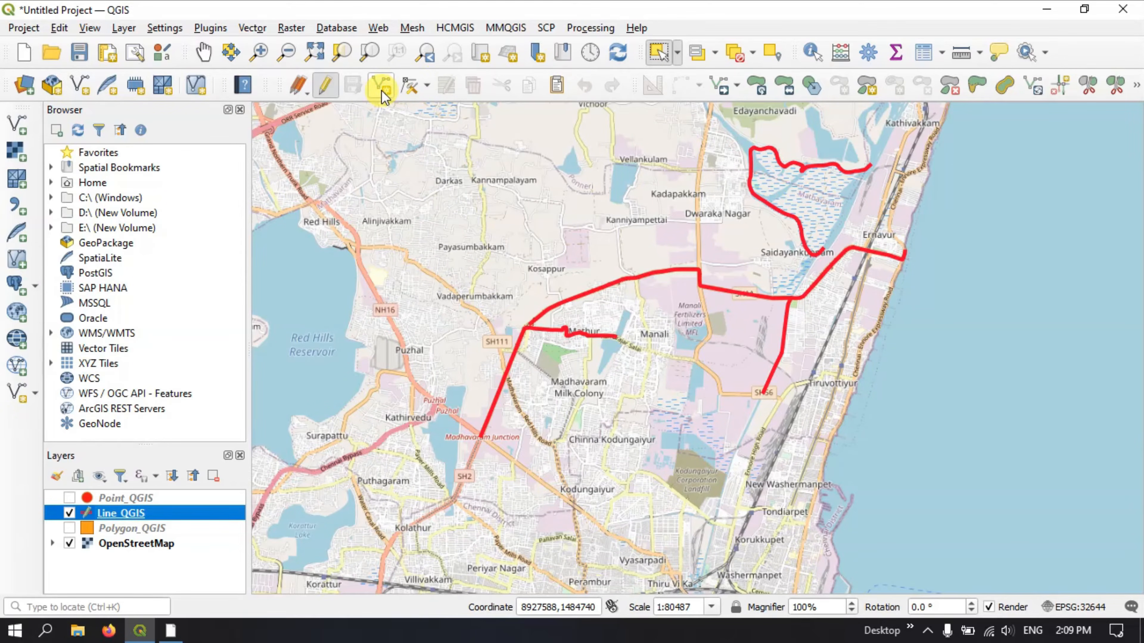
{"action": "left_click", "coordinate": [737, 86]}
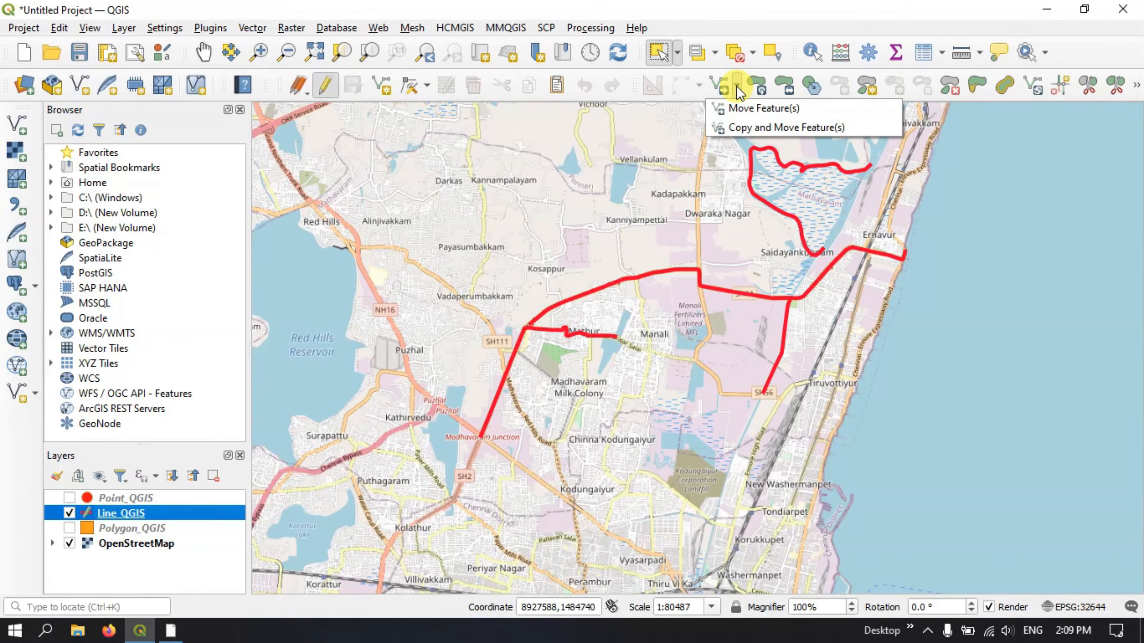
{"action": "left_click", "coordinate": [738, 110]}
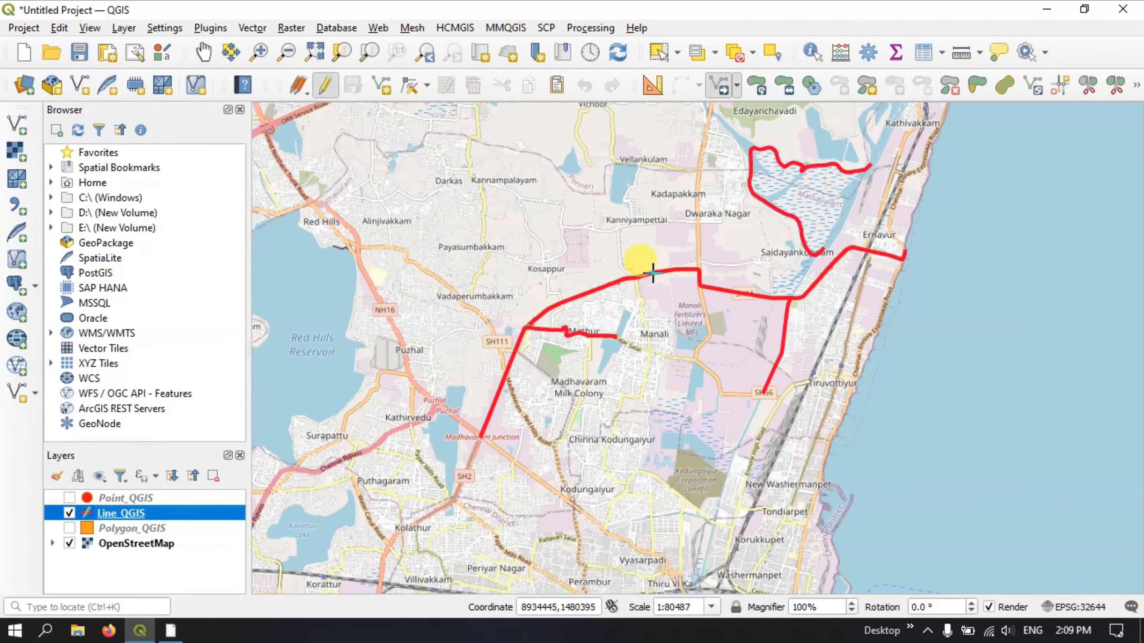
{"action": "left_click_drag", "start_coordinate": [653, 272], "coordinate": [579, 346]}
{"action": "scroll", "coordinate": [662, 260], "scroll_direction": "up", "scroll_amount": 3}
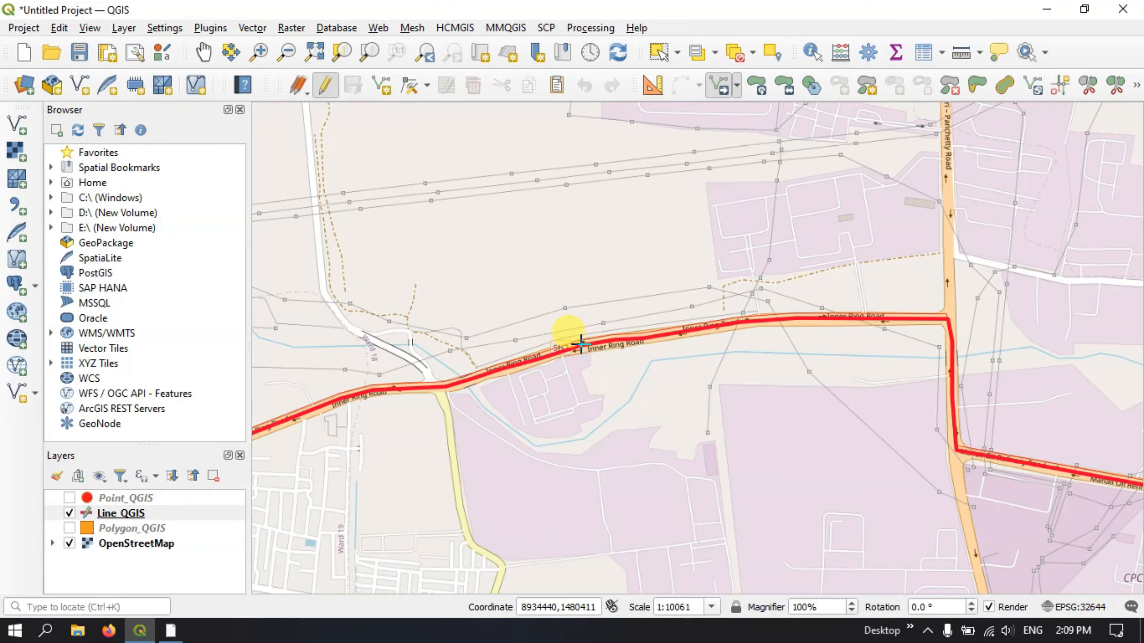
{"action": "left_click", "coordinate": [581, 344]}
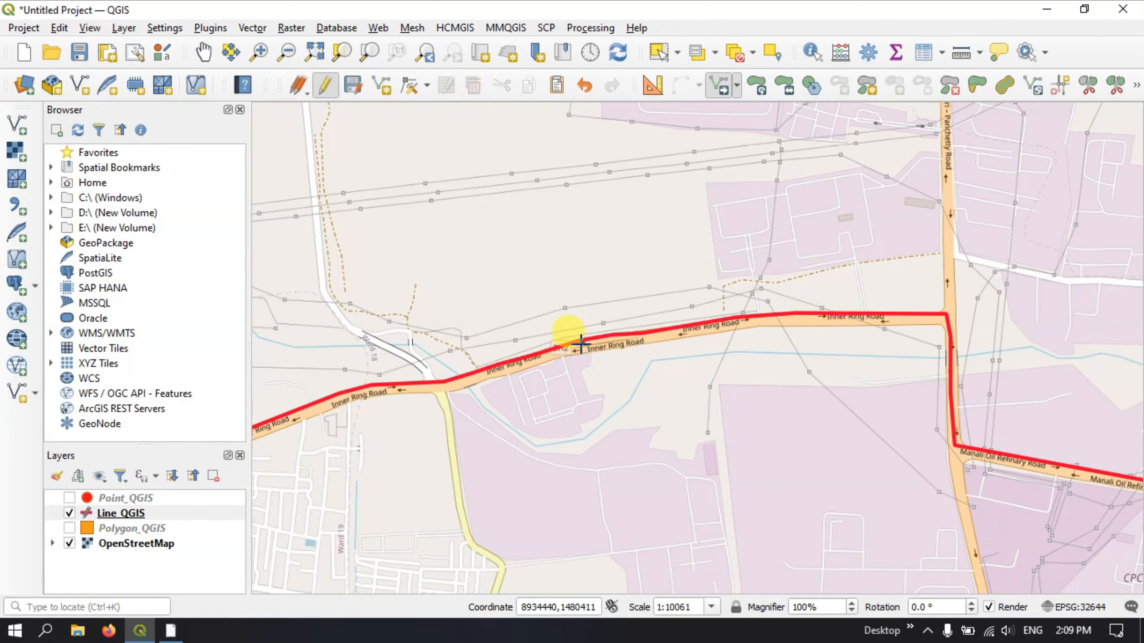
{"action": "scroll", "coordinate": [614, 288], "scroll_direction": "down", "scroll_amount": 3}
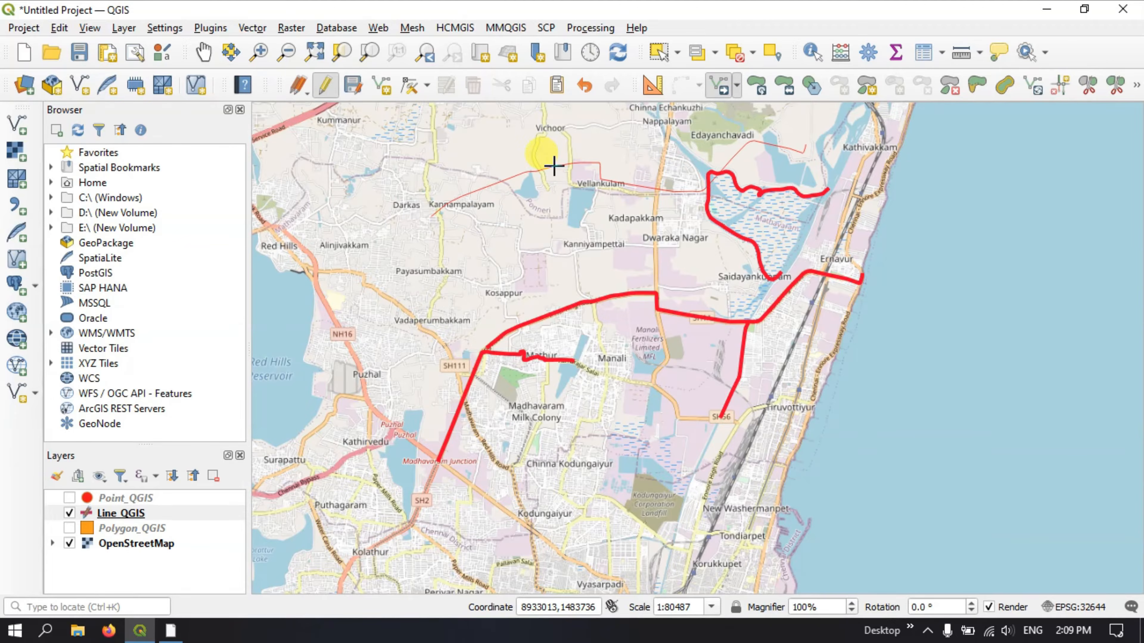
{"action": "left_click", "coordinate": [448, 215]}
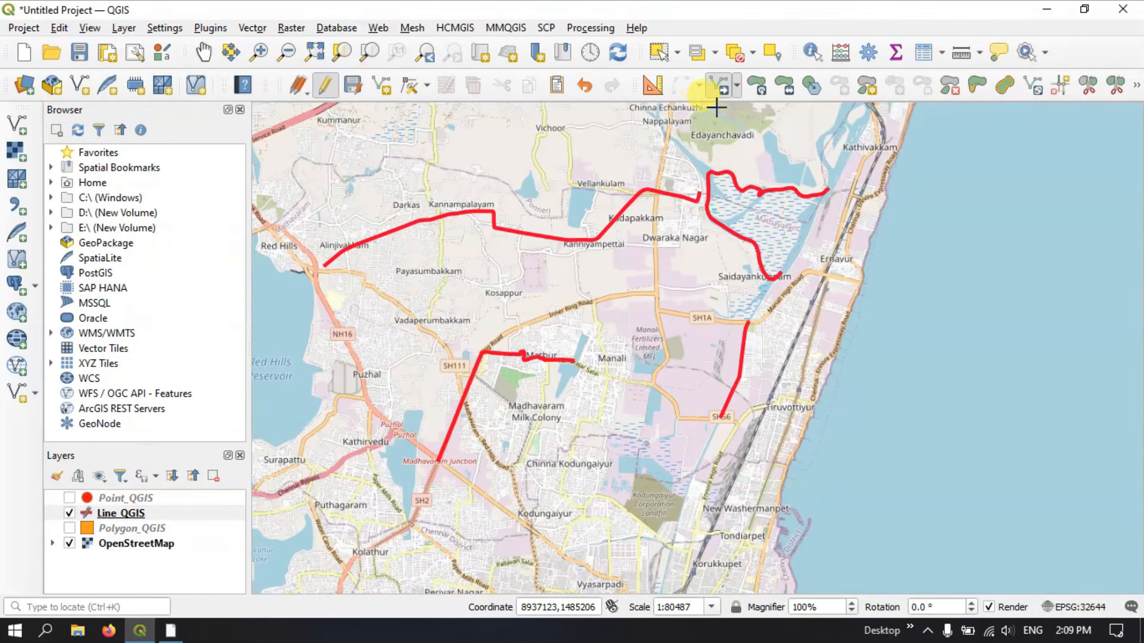
Step: Rotate the relocated road line clockwise with Rotate Feature(s) so it runs roughly north to south from Mettupalayam to Manali
{"action": "left_click", "coordinate": [760, 89]}
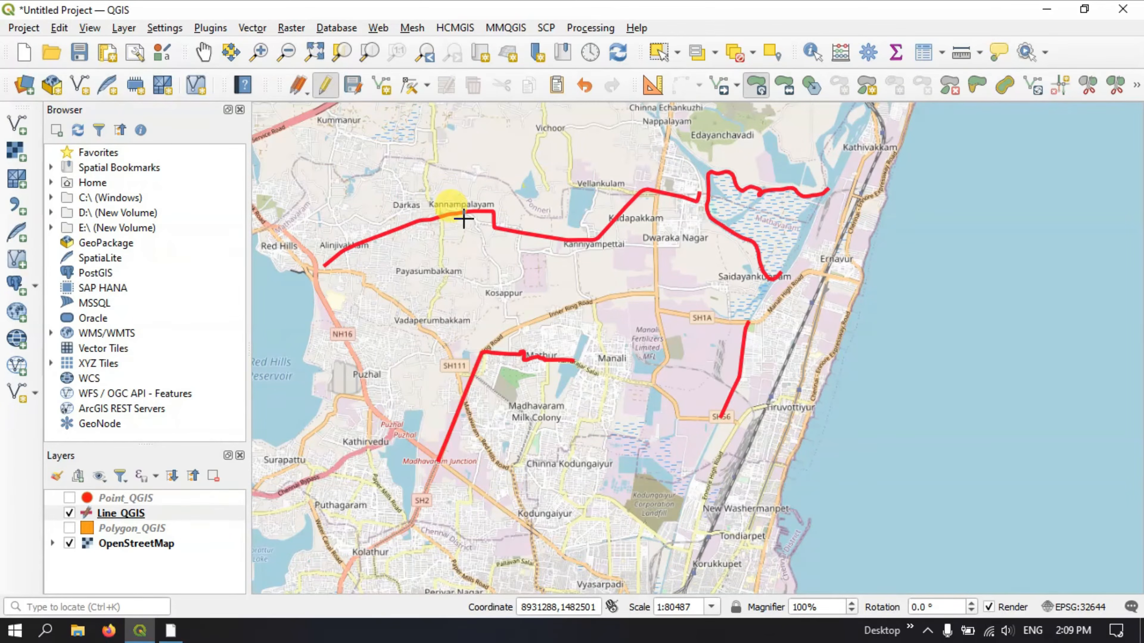
{"action": "scroll", "coordinate": [458, 219], "scroll_direction": "up", "scroll_amount": 1}
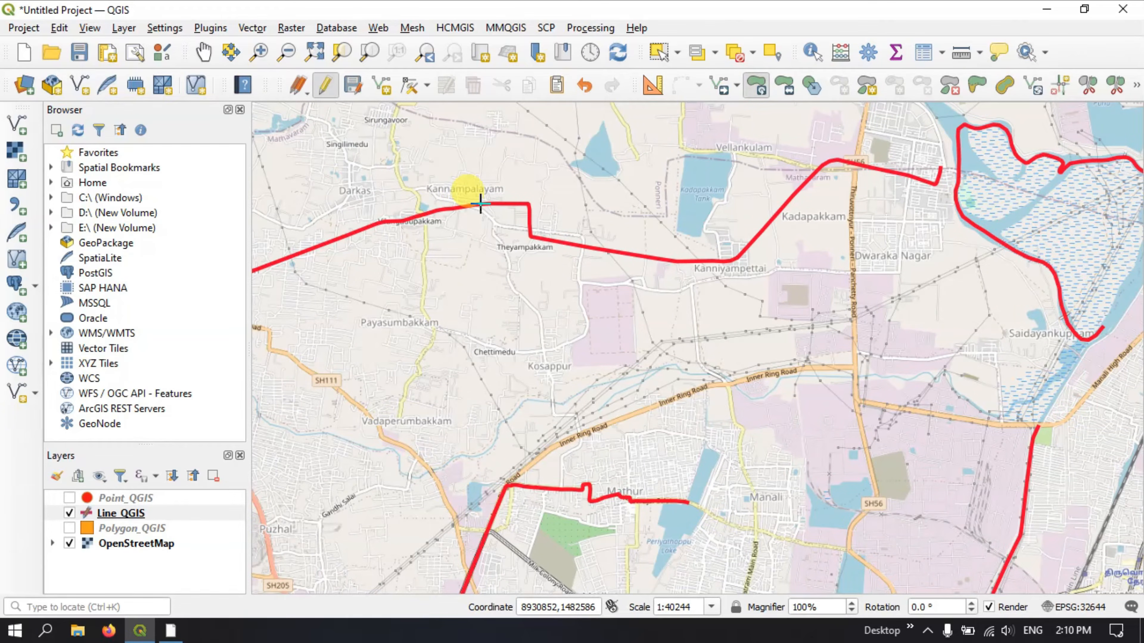
{"action": "left_click", "coordinate": [481, 204]}
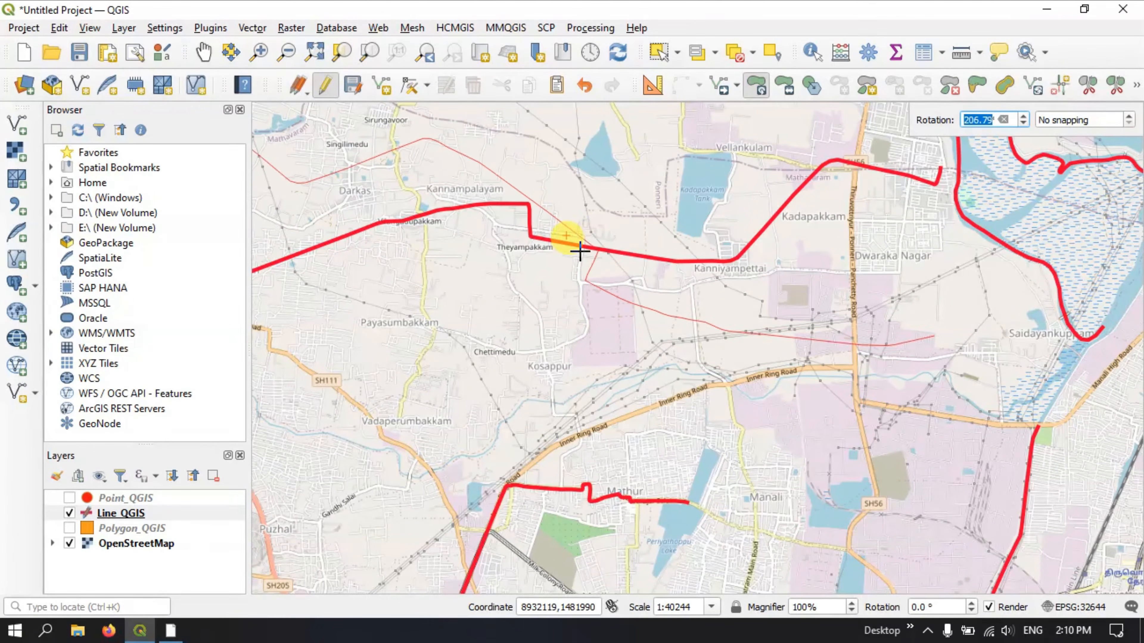
{"action": "left_click", "coordinate": [569, 194]}
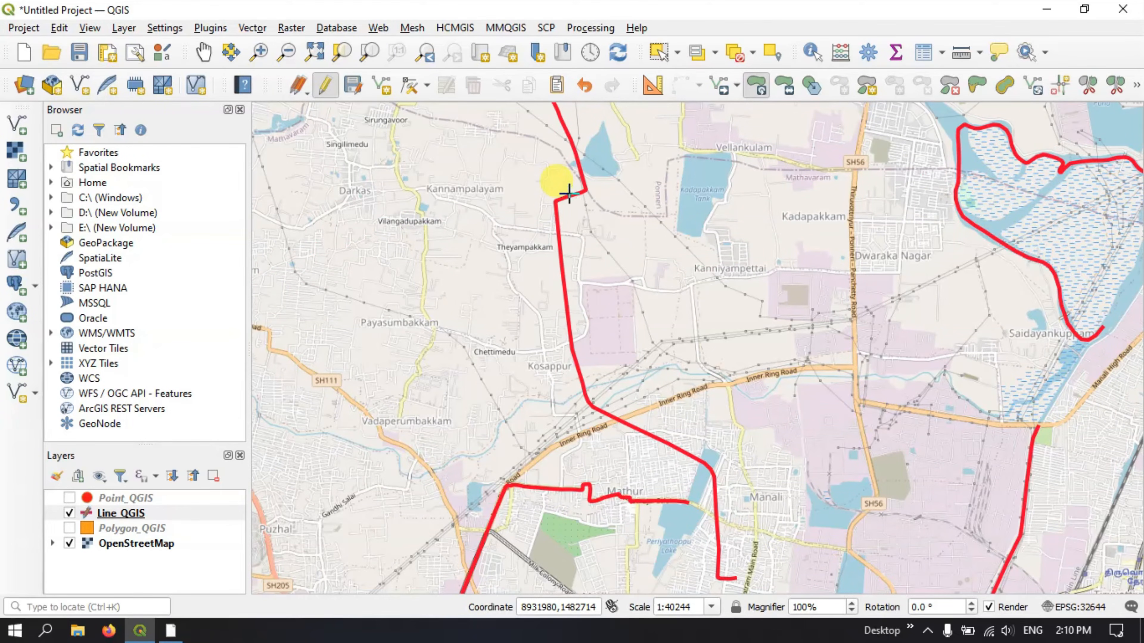
{"action": "scroll", "coordinate": [614, 237], "scroll_direction": "down", "scroll_amount": 1}
{"action": "scroll", "coordinate": [614, 238], "scroll_direction": "down", "scroll_amount": 1}
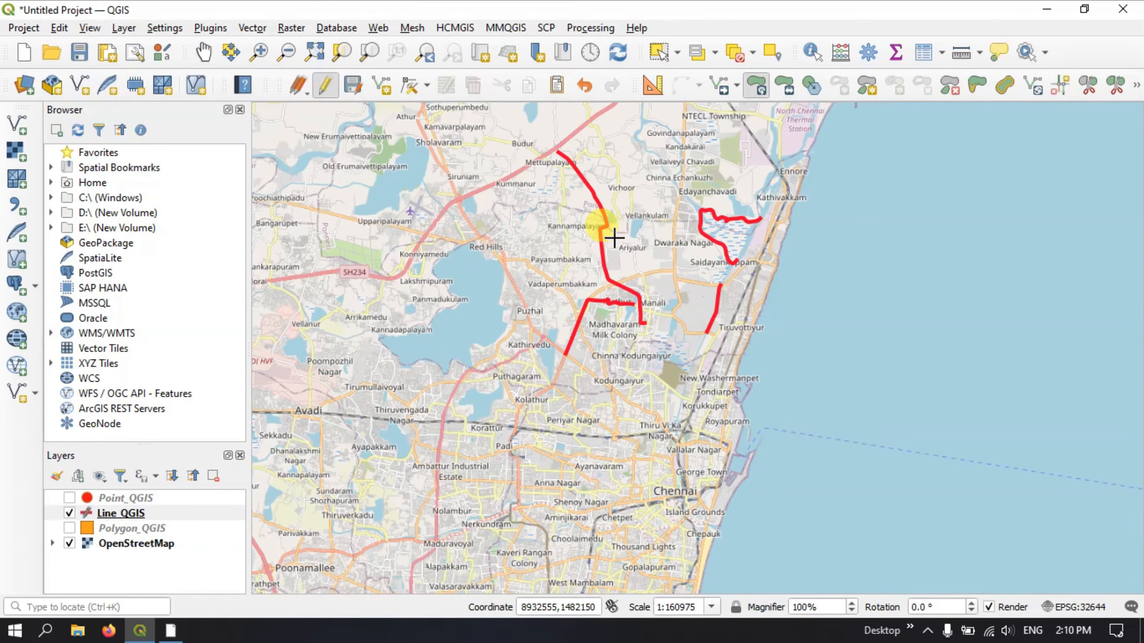
{"action": "scroll", "coordinate": [614, 237], "scroll_direction": "up", "scroll_amount": 1}
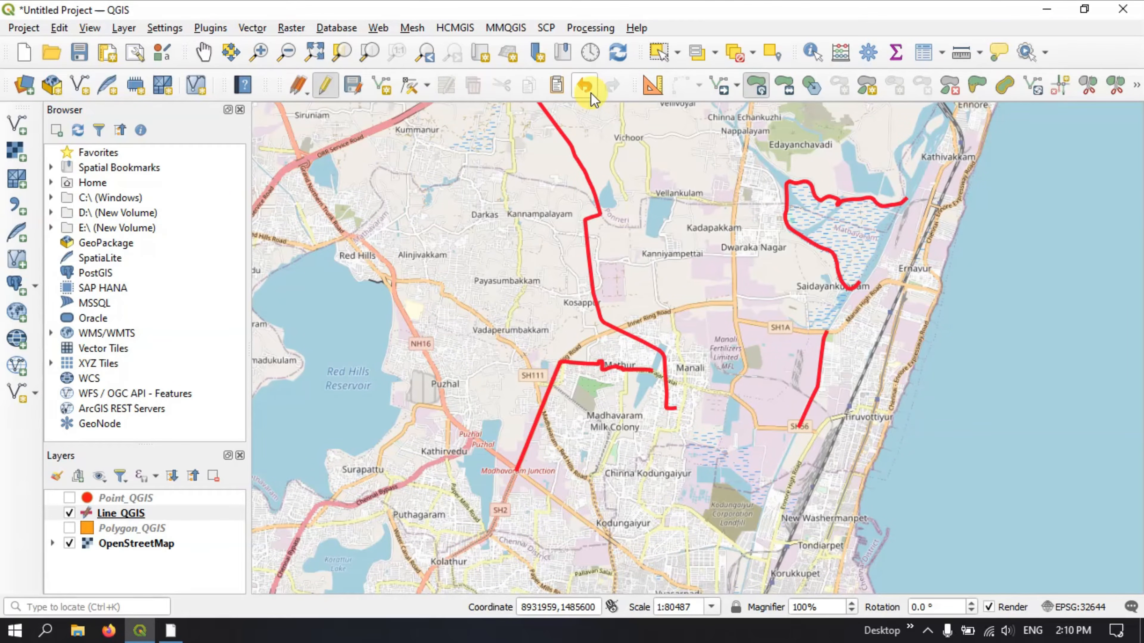
Step: Undo the rotation and the move of the Inner Ring Road line
{"action": "left_click", "coordinate": [585, 86]}
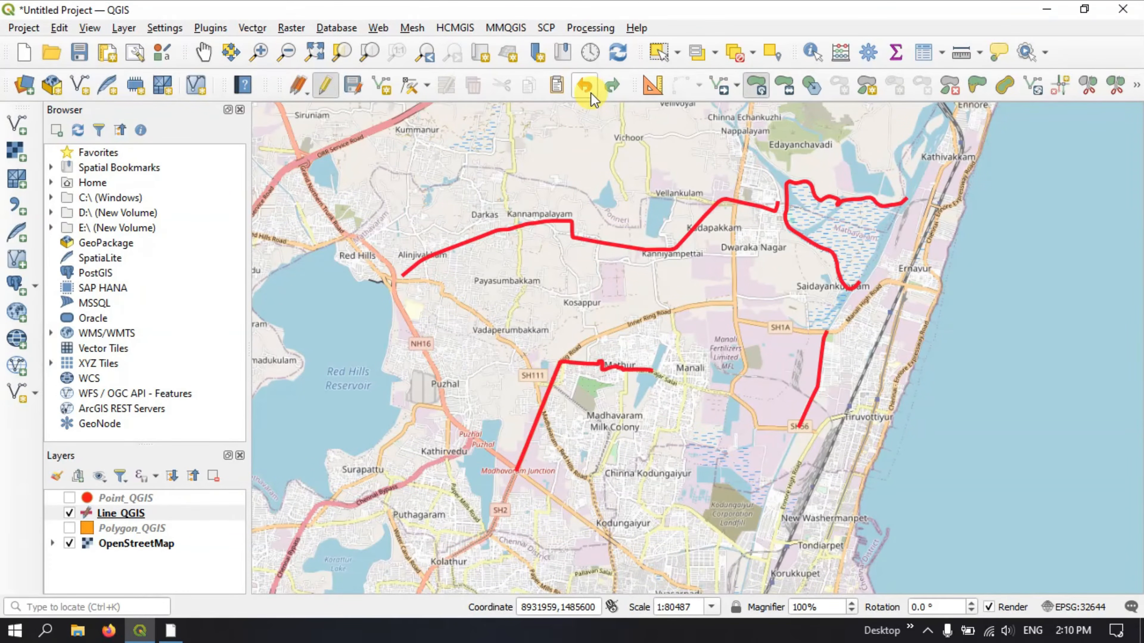
{"action": "left_click", "coordinate": [591, 94]}
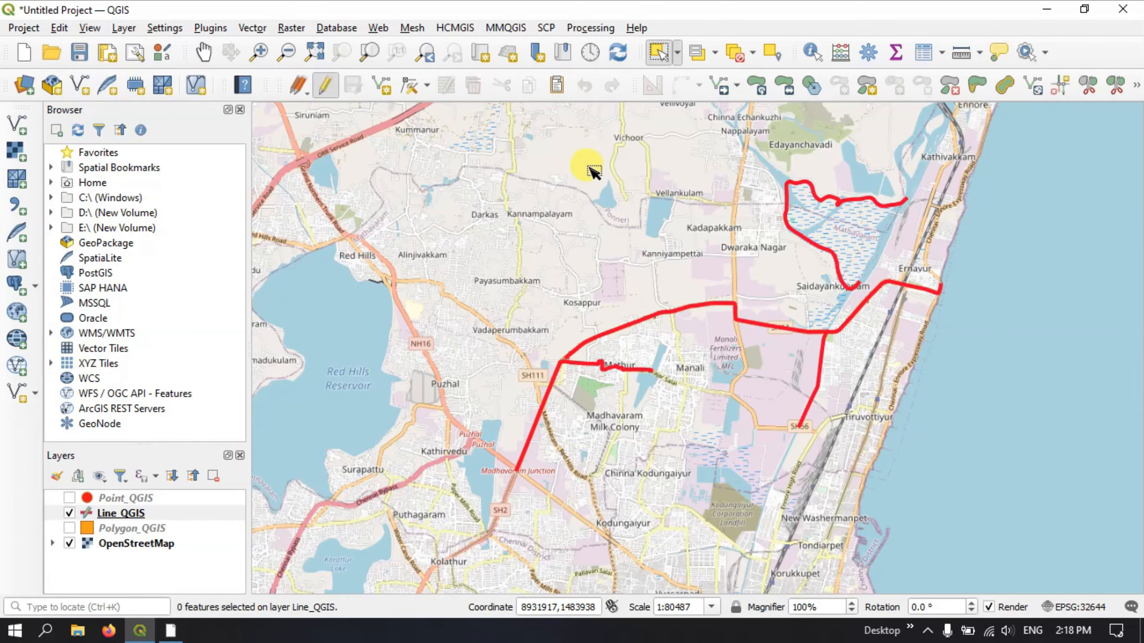
Step: Place a series of parallel copies of the Inner Ring Road line, stepping northward, with Copy and Move Feature(s)
{"action": "left_click", "coordinate": [738, 87]}
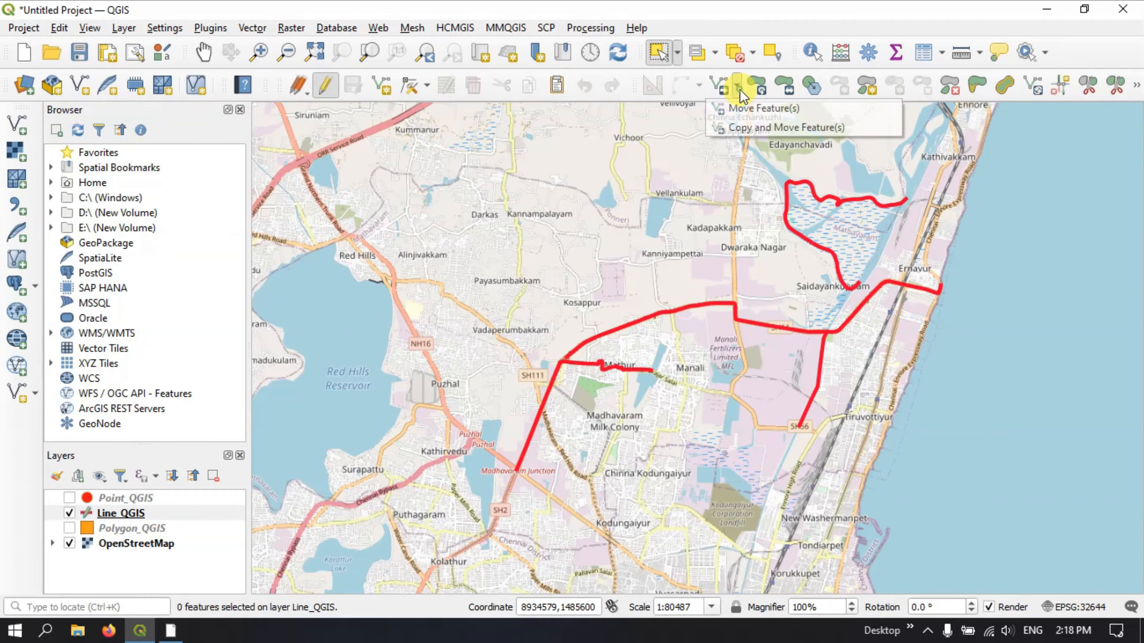
{"action": "left_click", "coordinate": [757, 127]}
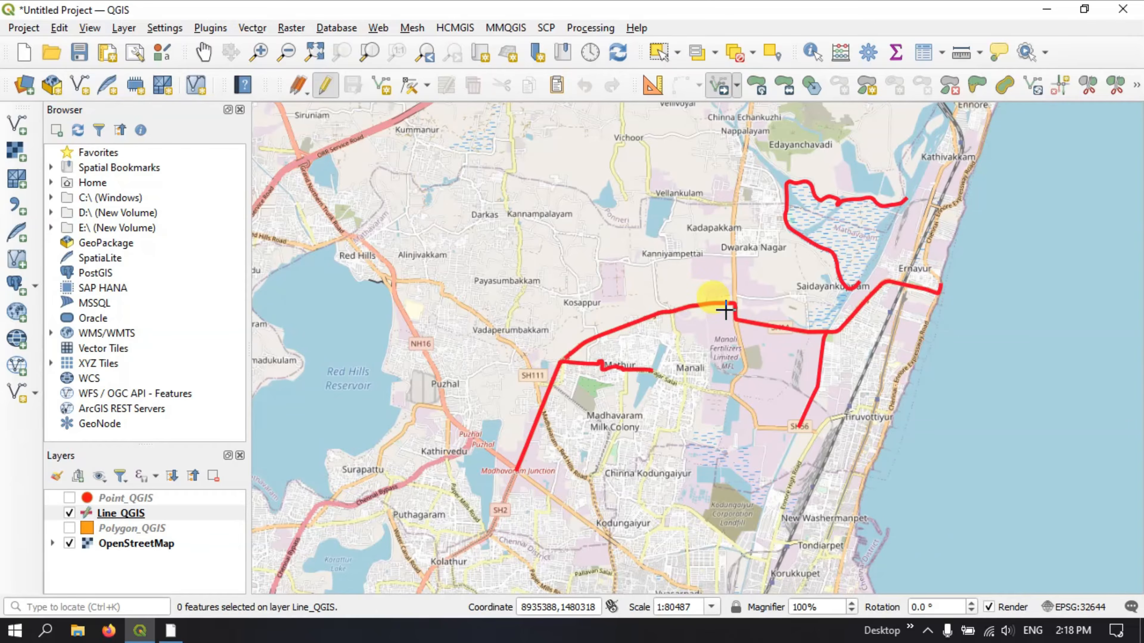
{"action": "scroll", "coordinate": [726, 310], "scroll_direction": "up", "scroll_amount": 2}
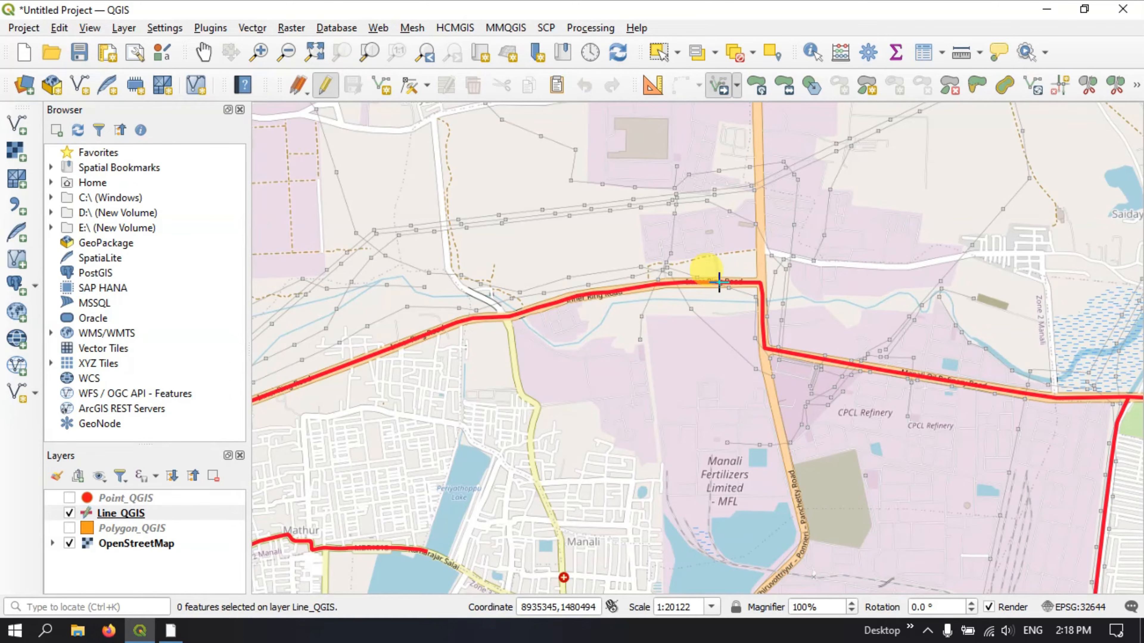
{"action": "mouse_move", "coordinate": [719, 283]}
{"action": "left_mouse_down"}
{"action": "mouse_move", "coordinate": [732, 261]}
{"action": "mouse_move", "coordinate": [724, 233]}
{"action": "mouse_move", "coordinate": [719, 282]}
{"action": "left_mouse_up"}
{"action": "left_click", "coordinate": [719, 283]}
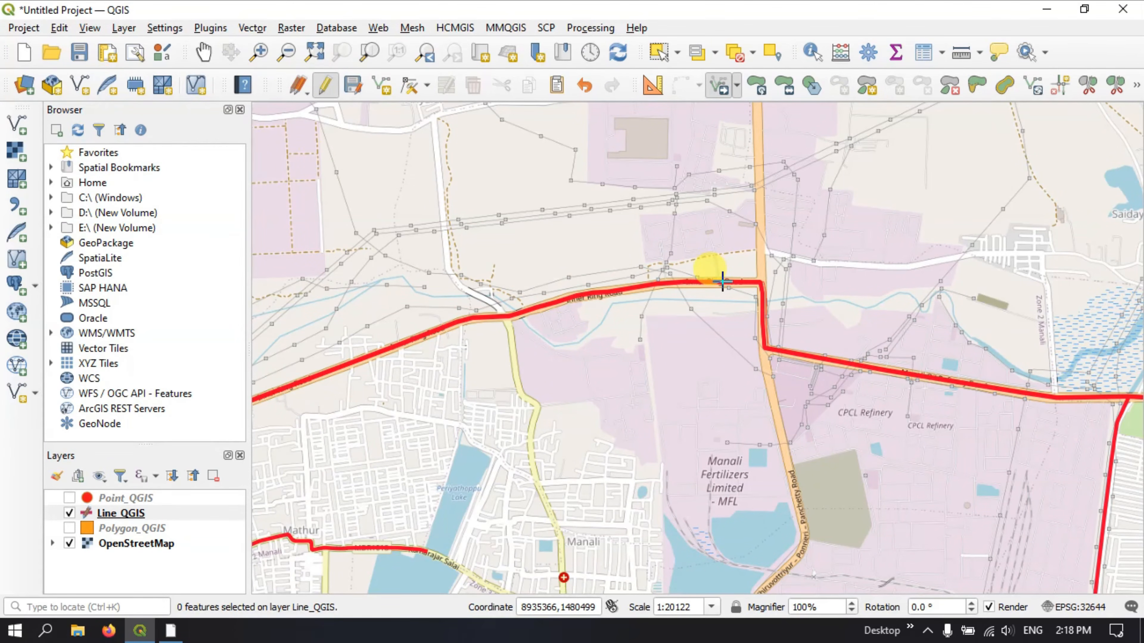
{"action": "left_click", "coordinate": [719, 282]}
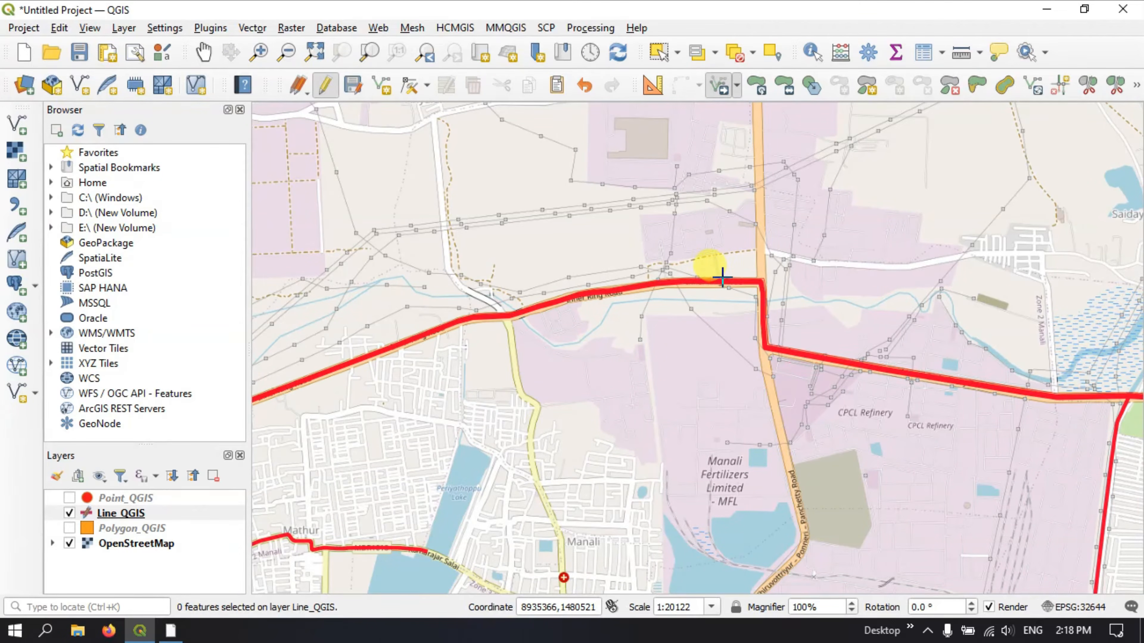
{"action": "left_click", "coordinate": [716, 281]}
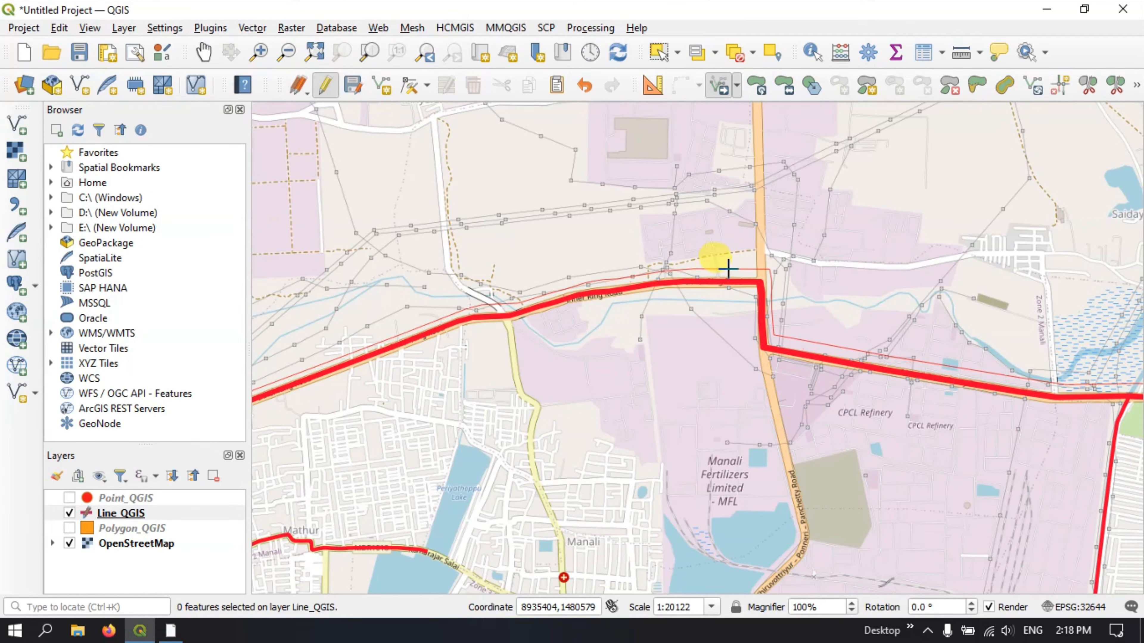
{"action": "left_click", "coordinate": [718, 272]}
{"action": "left_click", "coordinate": [727, 260]}
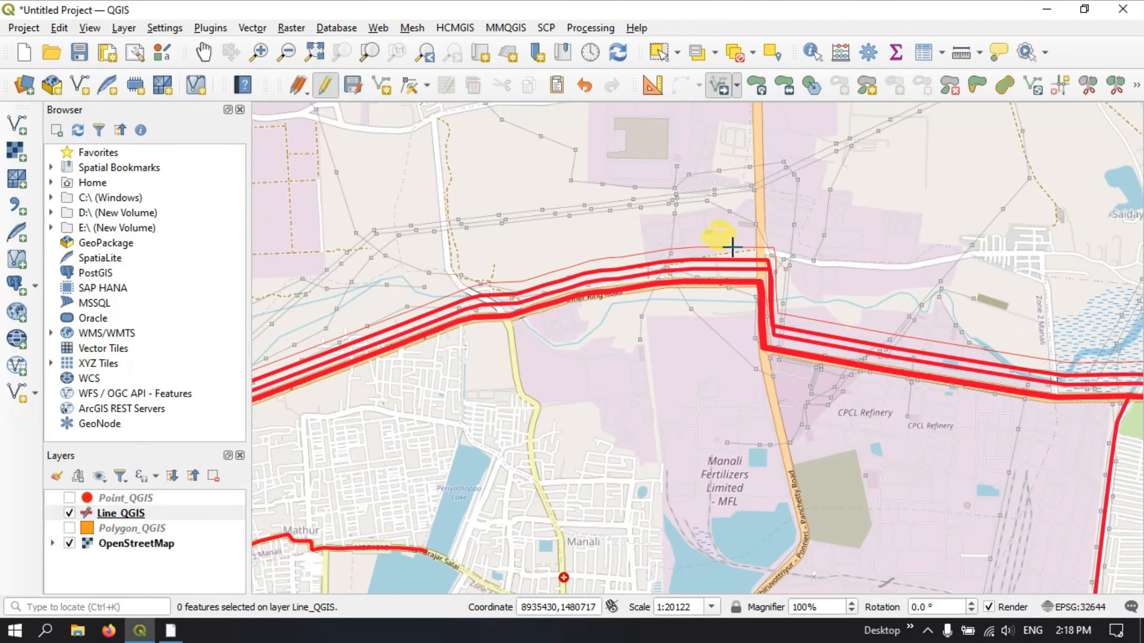
{"action": "left_click", "coordinate": [733, 248]}
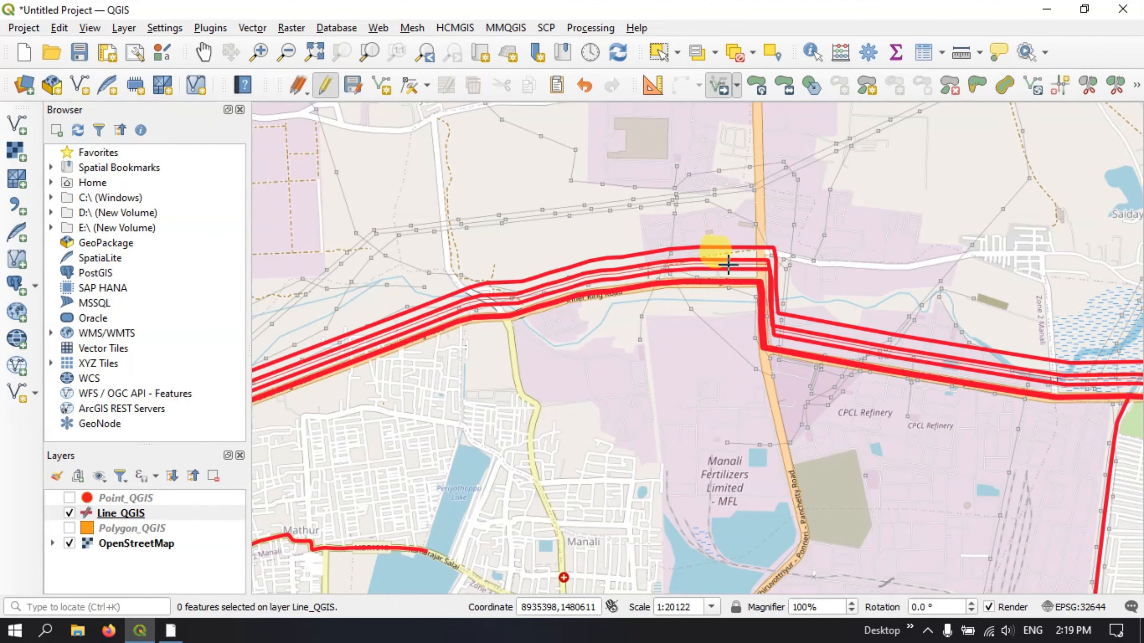
{"action": "left_click", "coordinate": [740, 238]}
{"action": "left_click", "coordinate": [741, 225]}
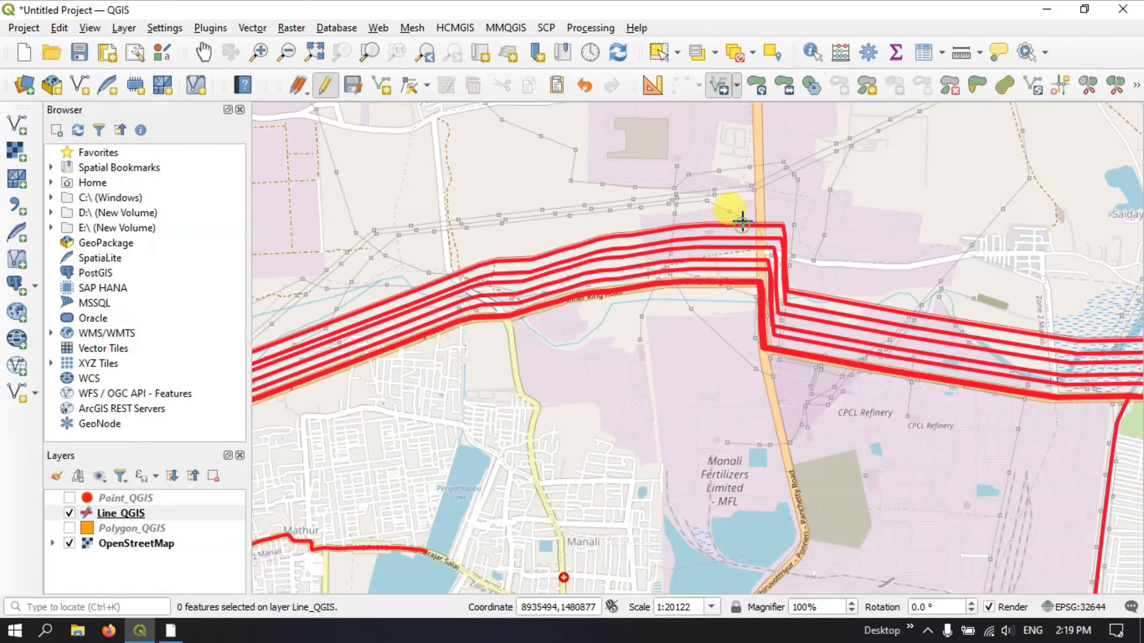
{"action": "left_click", "coordinate": [745, 216]}
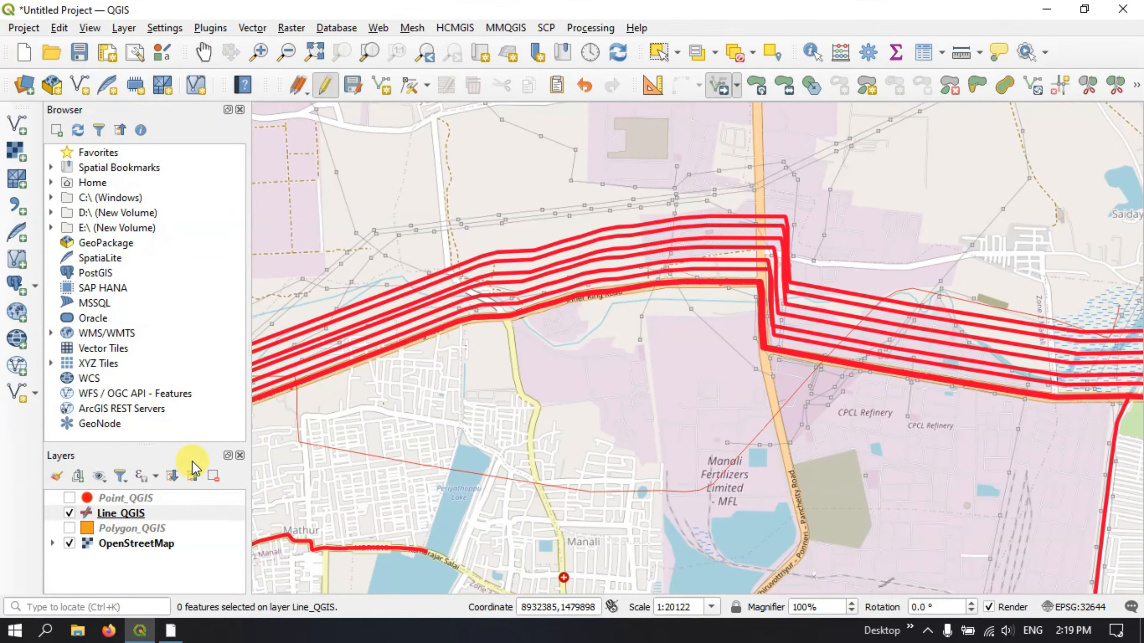
Step: Open the Line_QGIS attribute table, review the records of the copied road lines, and minimize the table
{"action": "right_click", "coordinate": [135, 513]}
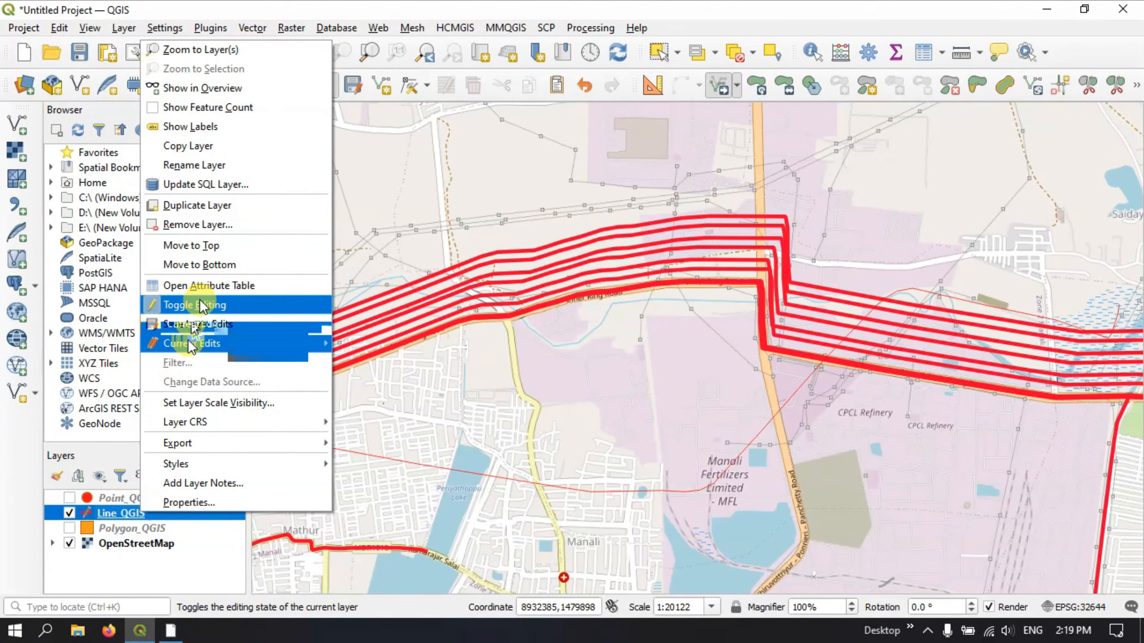
{"action": "left_click", "coordinate": [216, 286]}
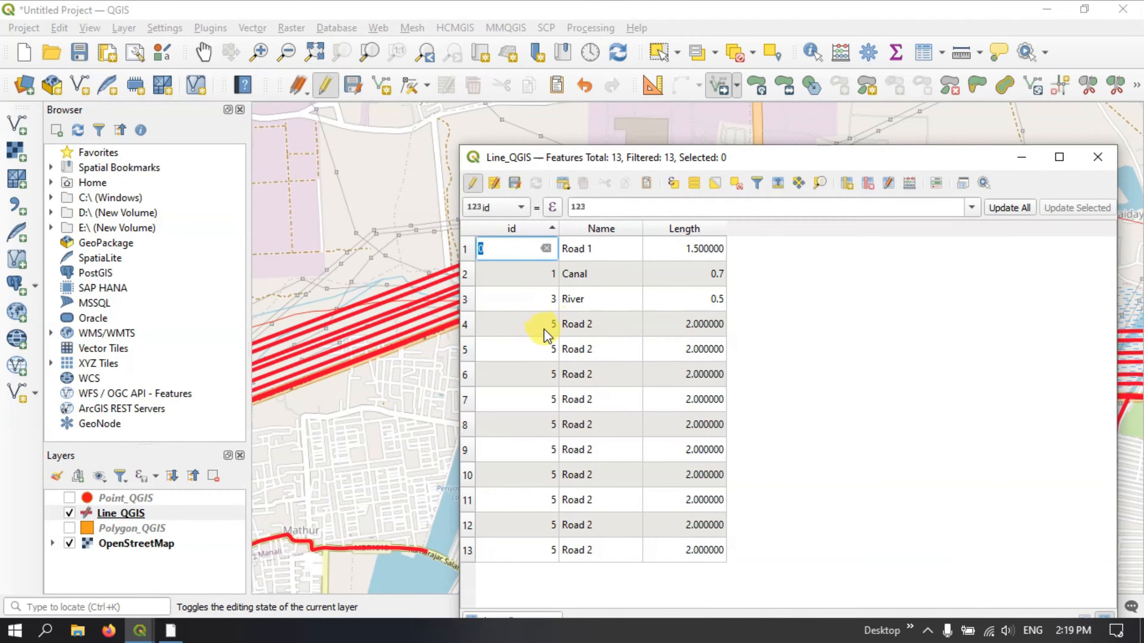
{"action": "left_click_drag", "start_coordinate": [794, 158], "coordinate": [393, 106]}
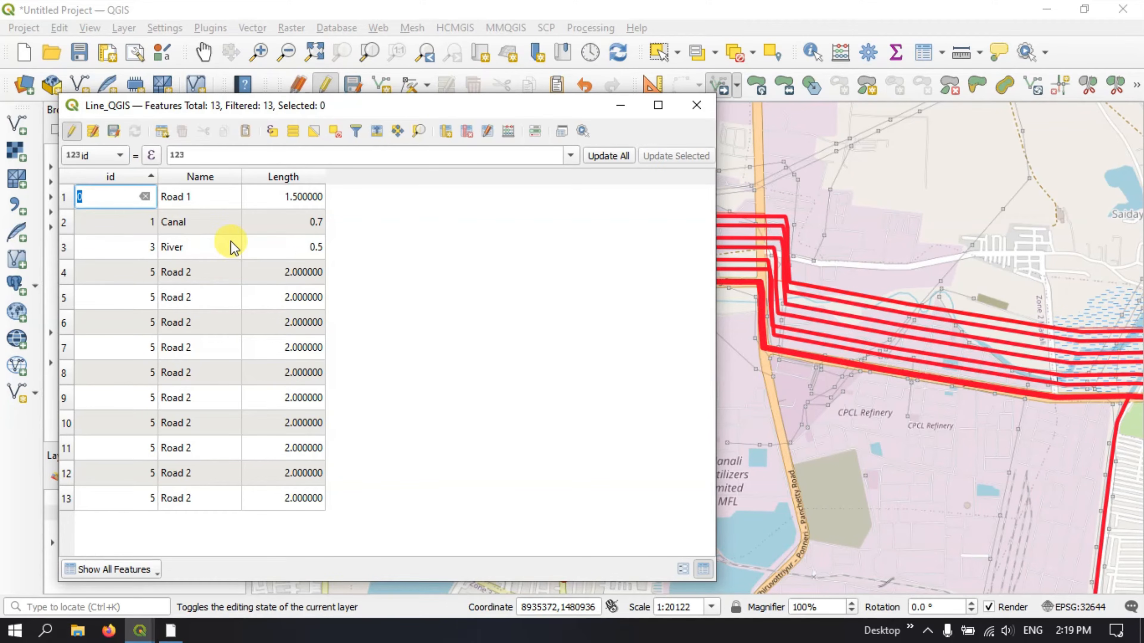
{"action": "left_click", "coordinate": [621, 106]}
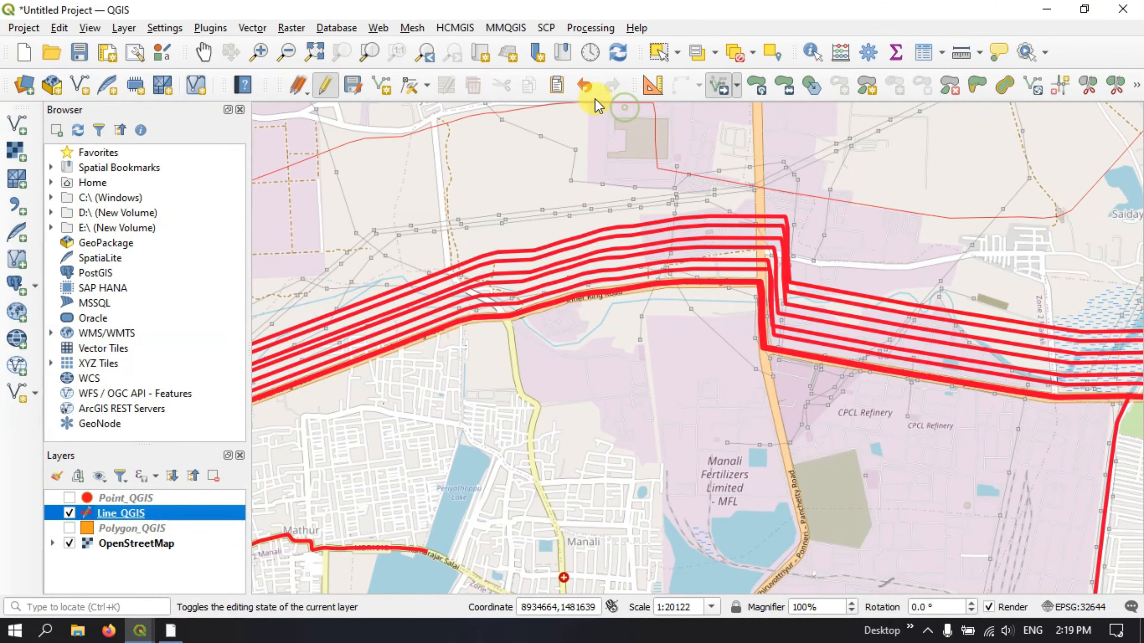
Step: Undo all the parallel copies of the Inner Ring Road line
{"action": "left_click", "coordinate": [583, 93]}
{"action": "left_click", "coordinate": [583, 92]}
{"action": "left_click", "coordinate": [583, 92]}
{"action": "left_click", "coordinate": [583, 92]}
{"action": "left_click", "coordinate": [583, 92]}
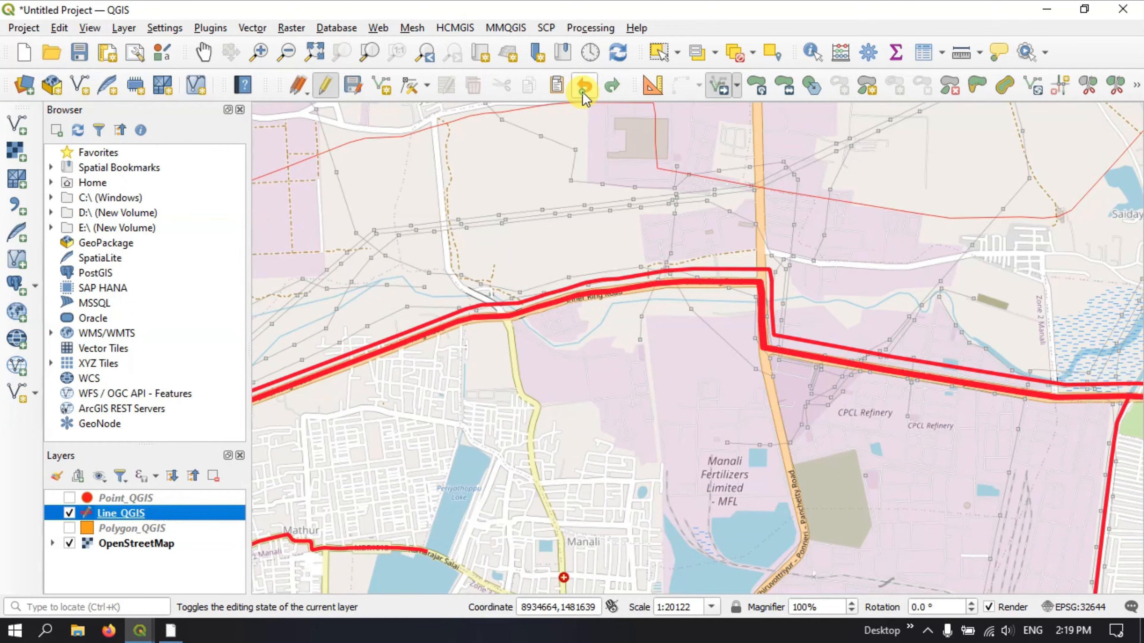
{"action": "left_click", "coordinate": [584, 93]}
{"action": "left_click", "coordinate": [583, 92]}
{"action": "left_click", "coordinate": [583, 92]}
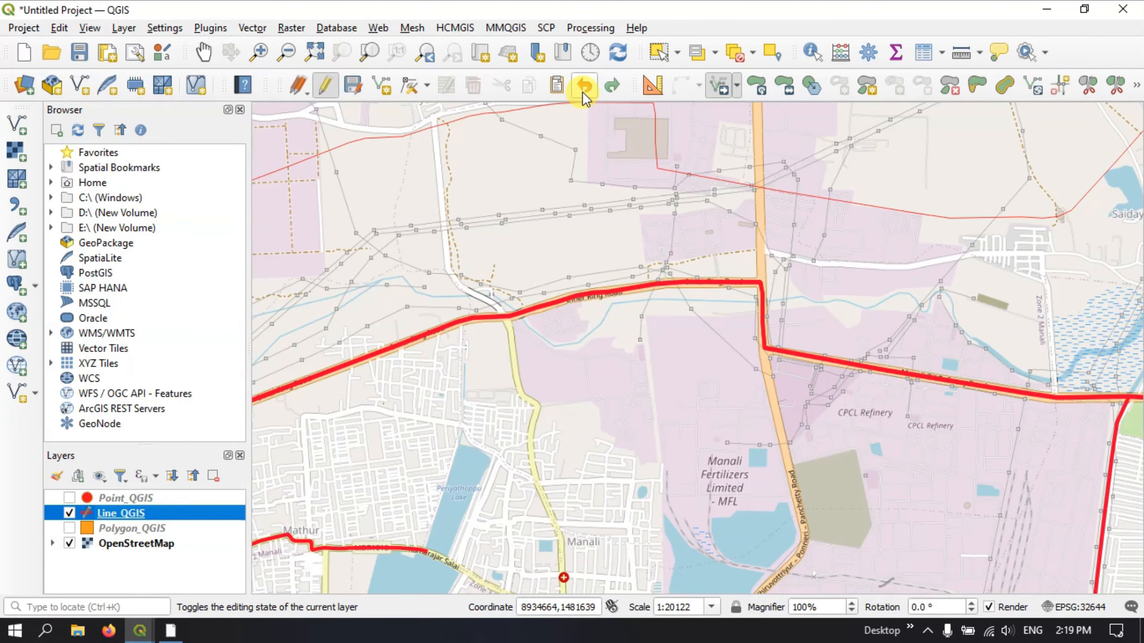
{"action": "left_click", "coordinate": [583, 92]}
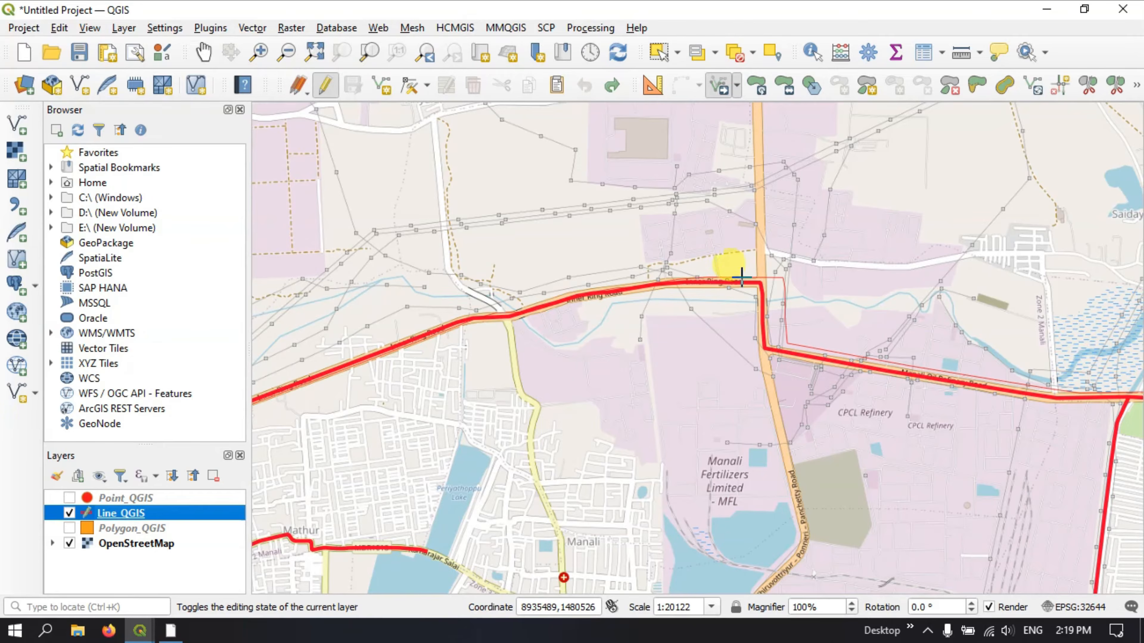
Step: Place a single copy of the Inner Ring Road line on the road near SH2 and open the Line_QGIS attribute table
{"action": "scroll", "coordinate": [739, 275], "scroll_direction": "up", "scroll_amount": 4}
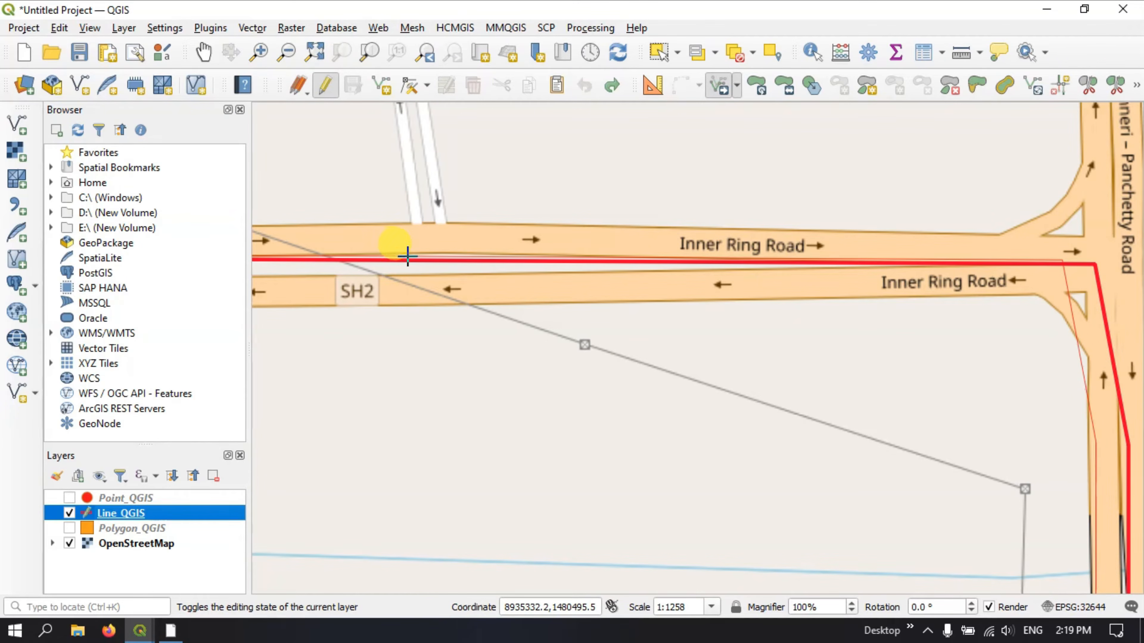
{"action": "left_click", "coordinate": [438, 259]}
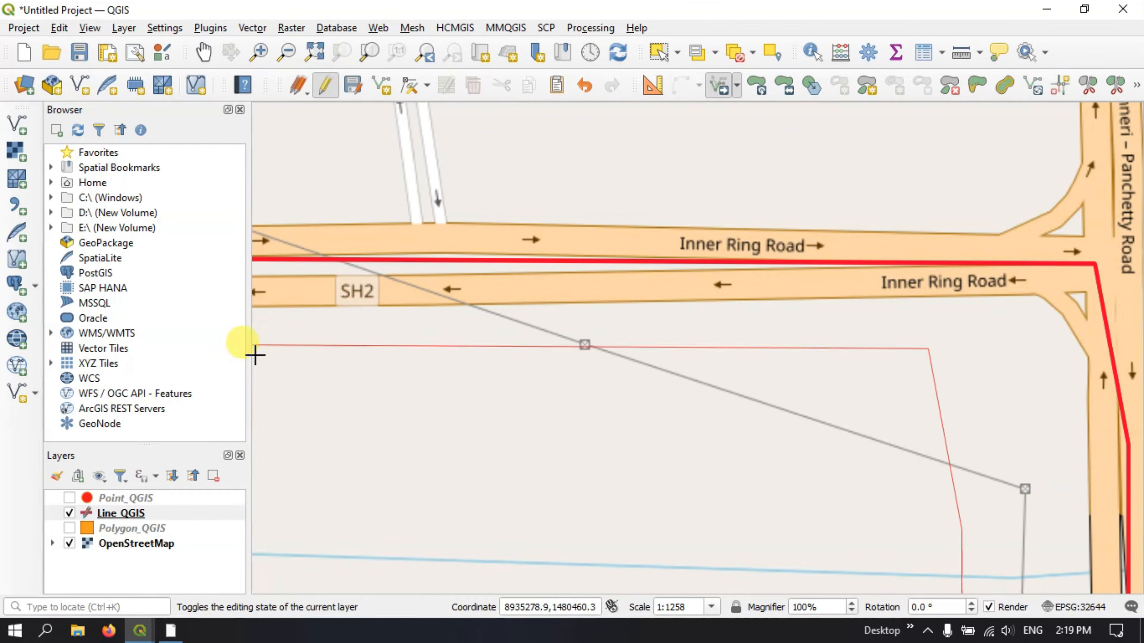
{"action": "right_click", "coordinate": [140, 510]}
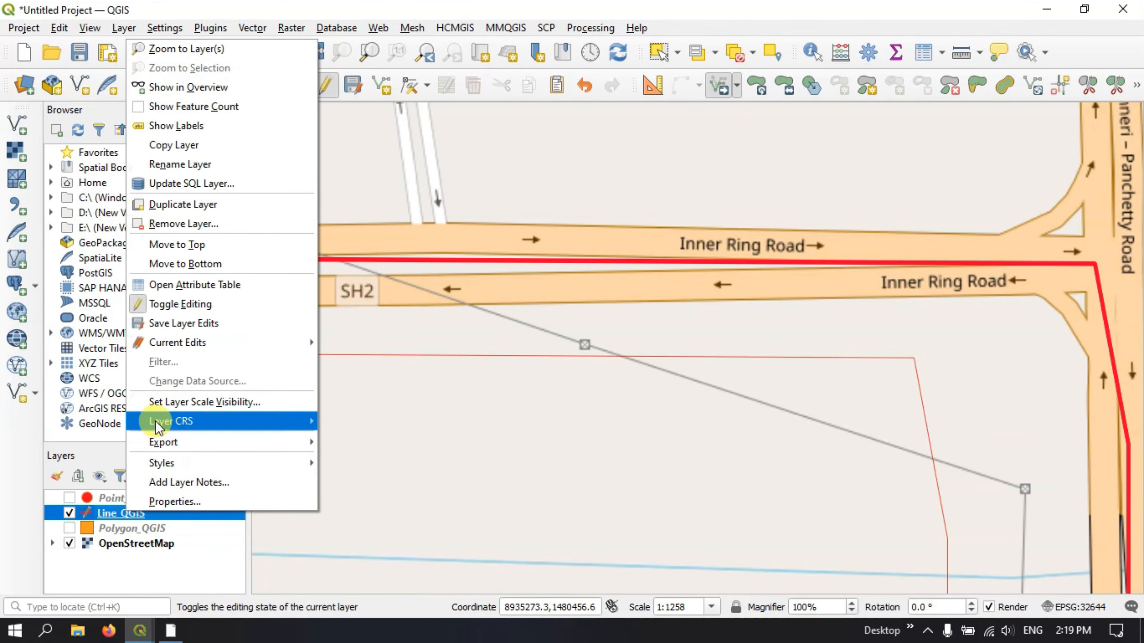
{"action": "left_click", "coordinate": [194, 303]}
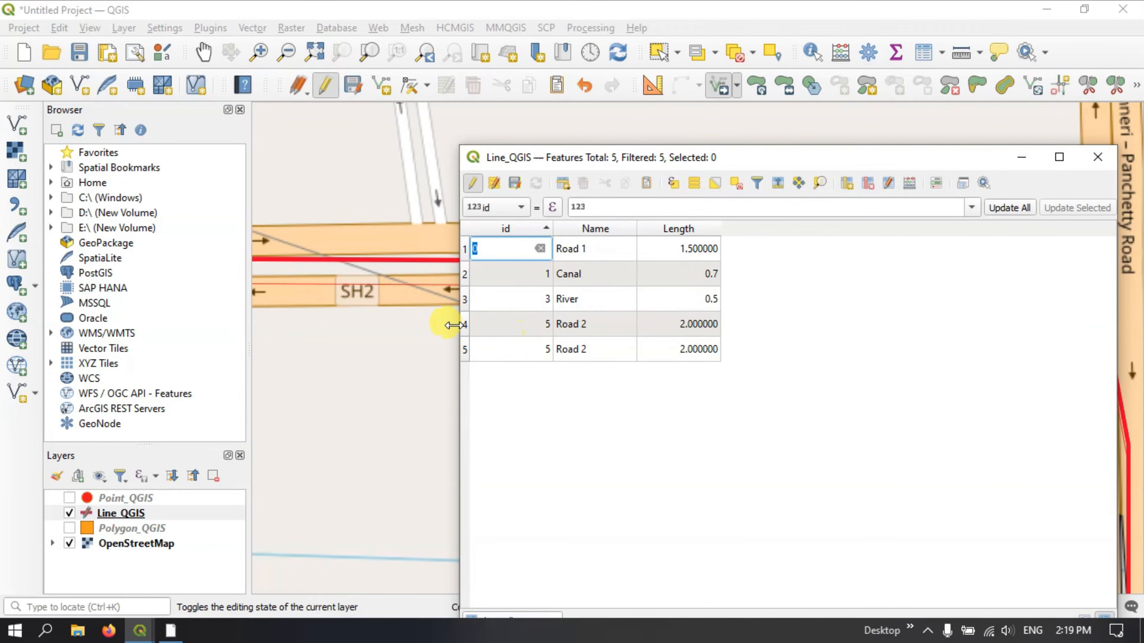
Step: Select the first of the two Road 2 records, rename it Road 2 A, and close the attribute table
{"action": "left_click", "coordinate": [465, 324]}
{"action": "left_click", "coordinate": [467, 350]}
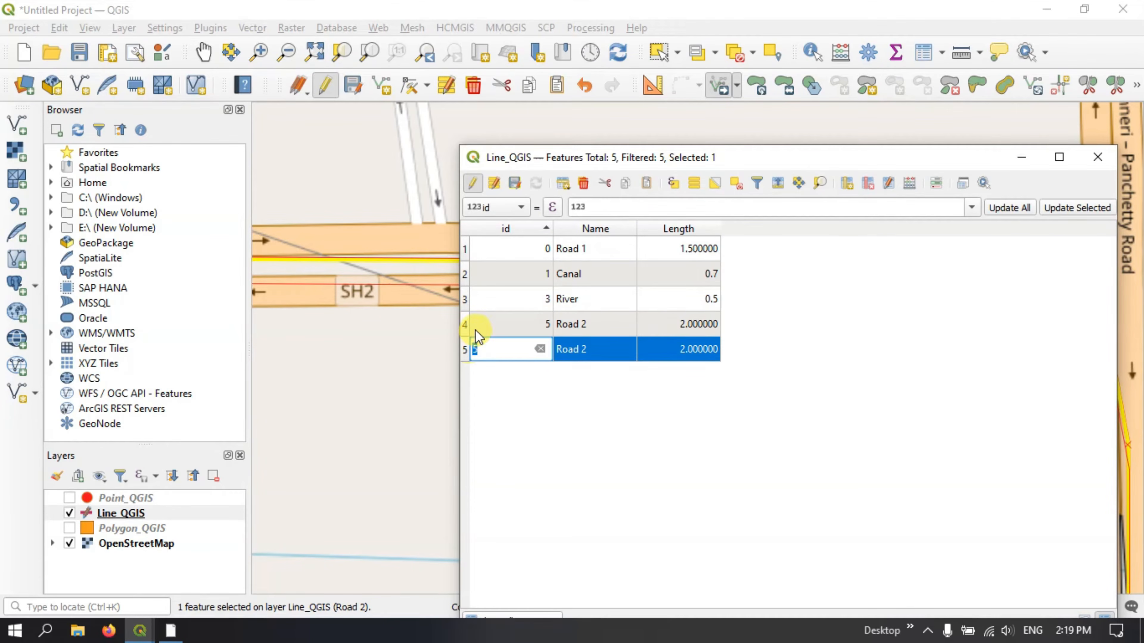
{"action": "left_click", "coordinate": [466, 319]}
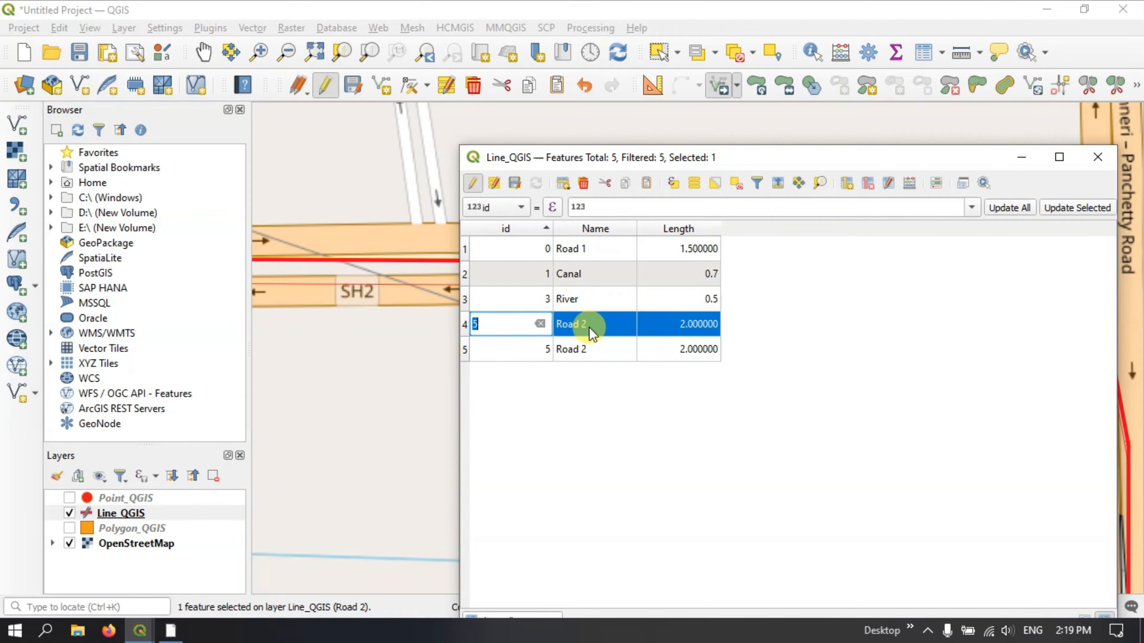
{"action": "left_click", "coordinate": [608, 326]}
{"action": "left_click", "coordinate": [599, 326]}
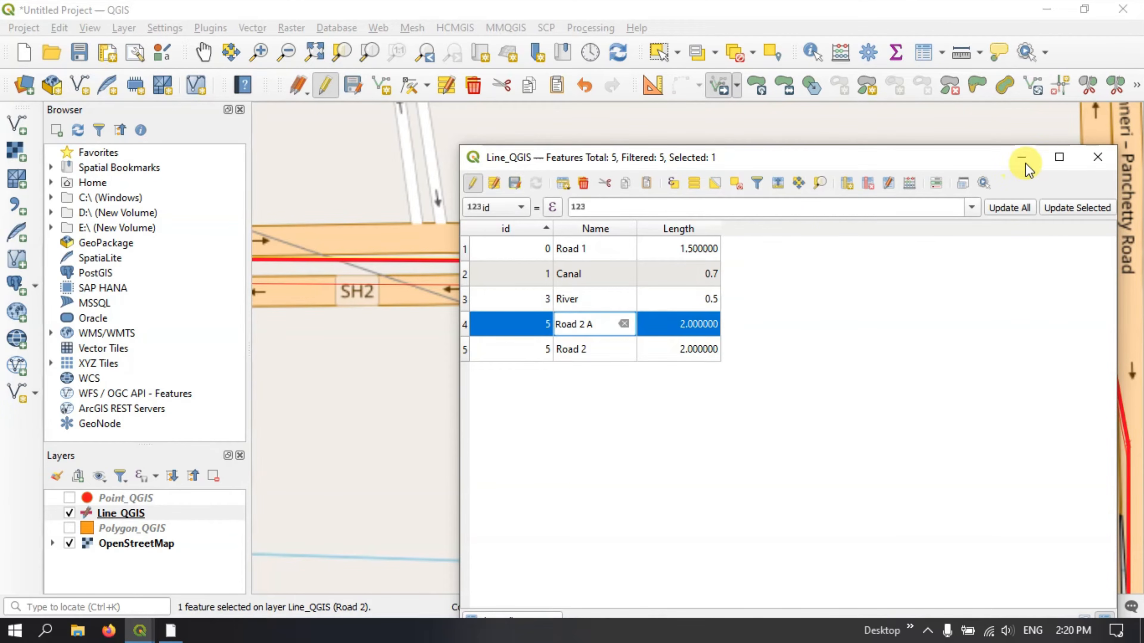
{"action": "left_click", "coordinate": [1089, 161]}
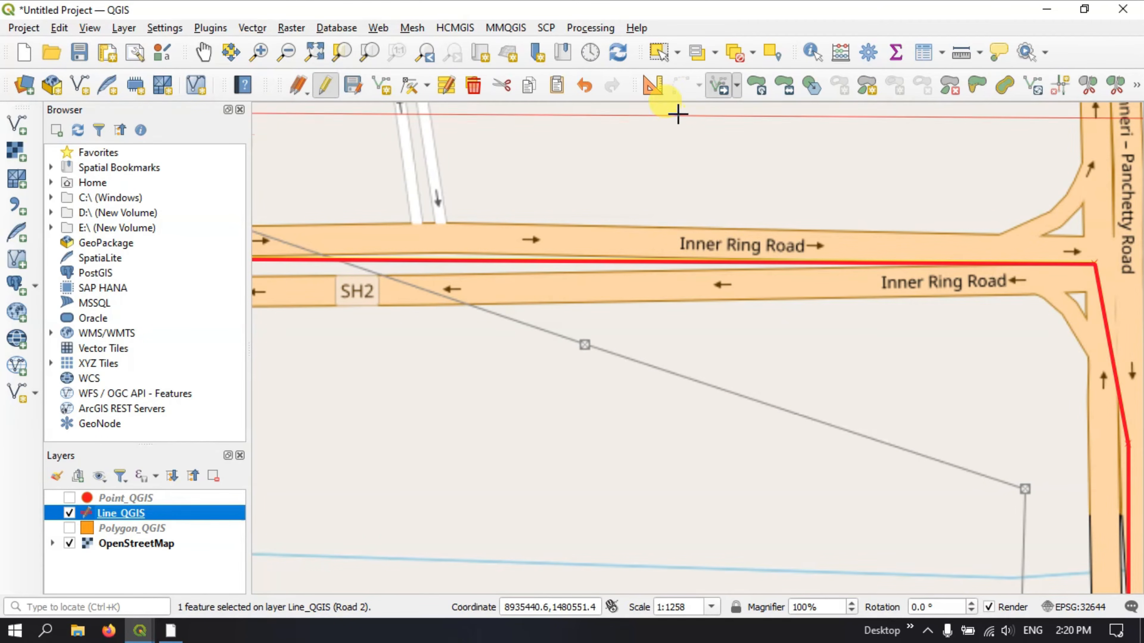
Step: Undo the edits made to the copied road line and turn off editing on Line_QGIS
{"action": "left_click", "coordinate": [586, 85]}
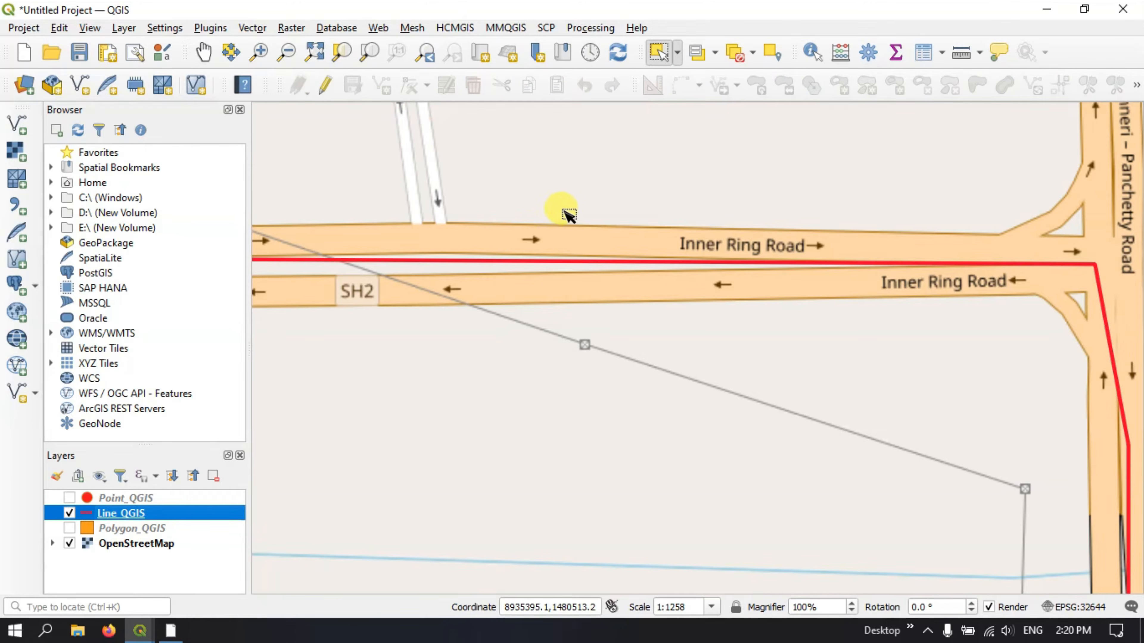
{"action": "scroll", "coordinate": [565, 216], "scroll_direction": "down", "scroll_amount": 2}
{"action": "scroll", "coordinate": [568, 216], "scroll_direction": "down", "scroll_amount": 1}
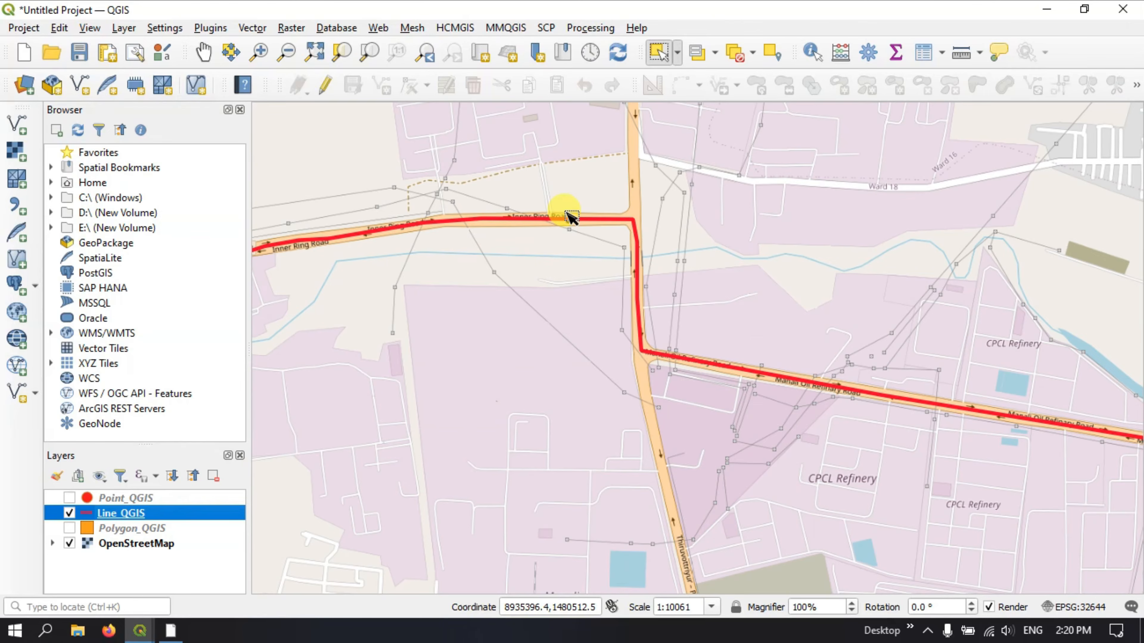
{"action": "scroll", "coordinate": [659, 312], "scroll_direction": "down", "scroll_amount": 2}
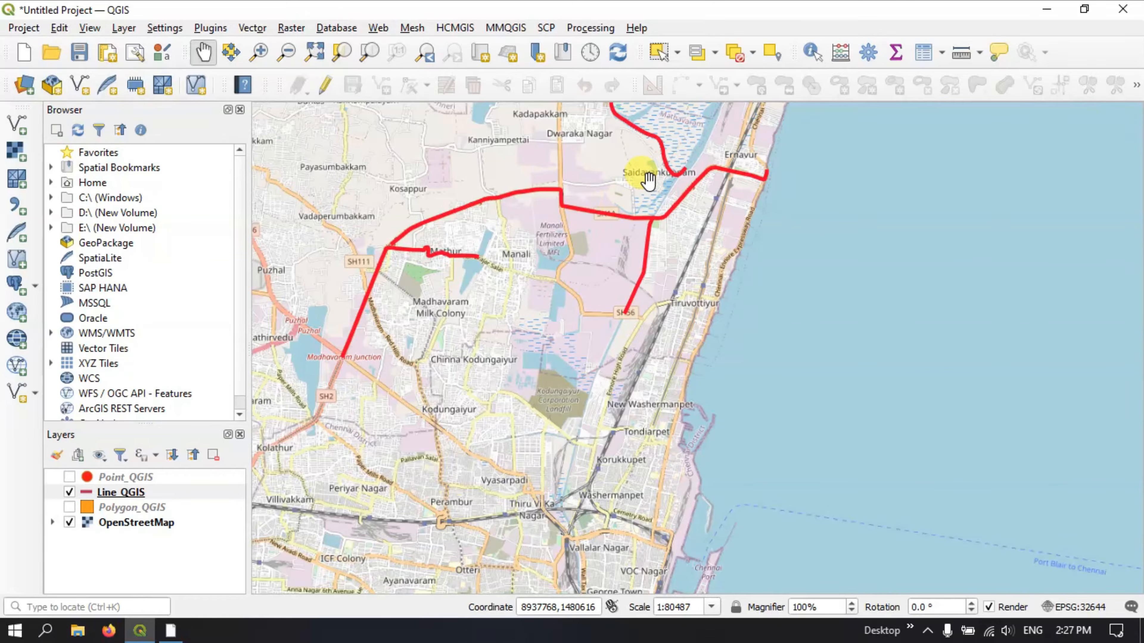
Step: Open the Line_QGIS attribute table over the map to review the line records
{"action": "scroll", "coordinate": [693, 284], "scroll_direction": "down", "scroll_amount": 1}
{"action": "scroll", "coordinate": [685, 200], "scroll_direction": "up", "scroll_amount": 1}
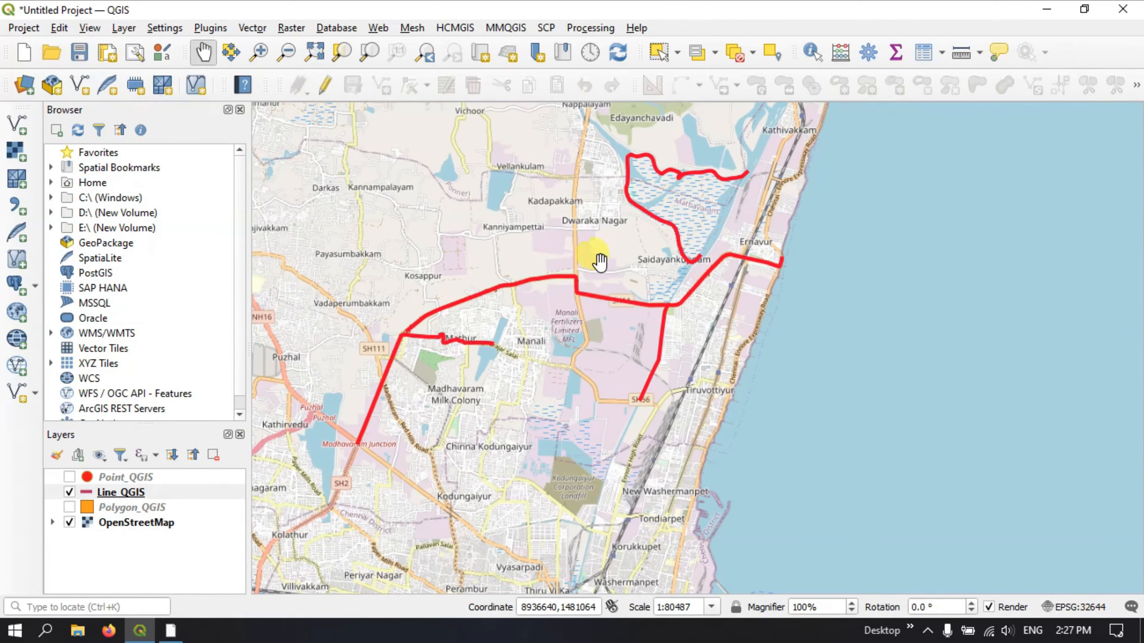
{"action": "left_click", "coordinate": [135, 493]}
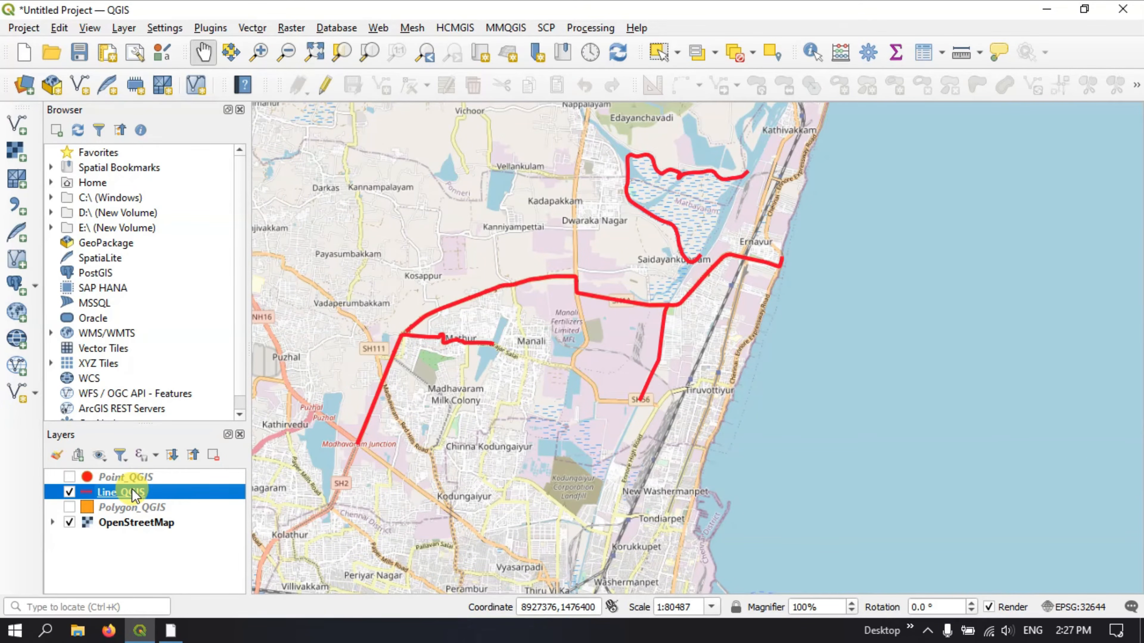
{"action": "right_click", "coordinate": [134, 493]}
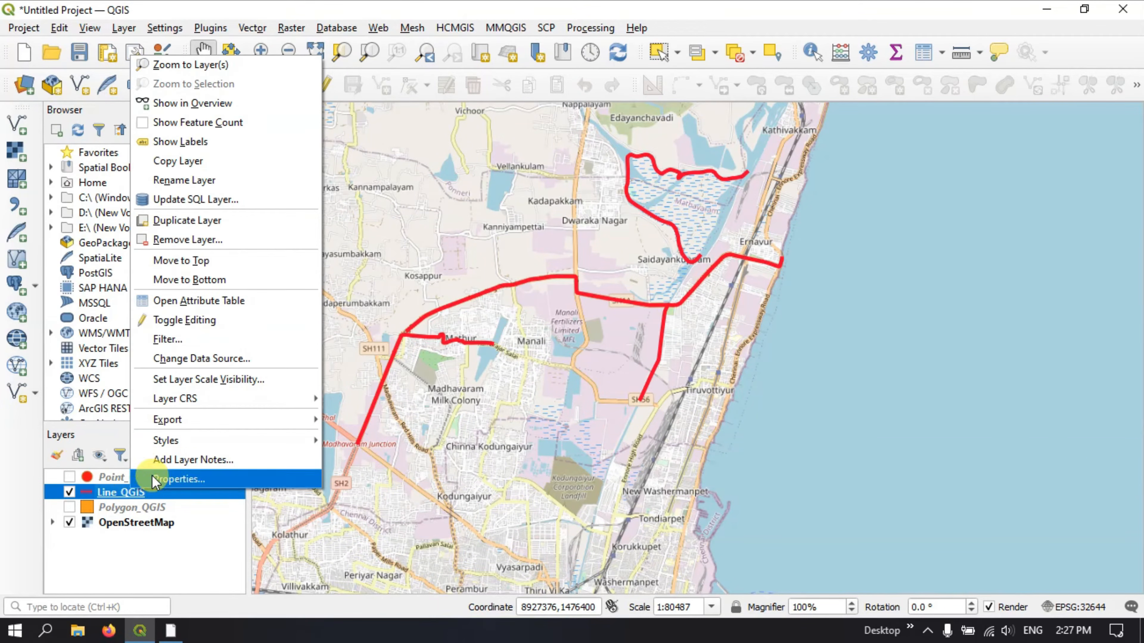
{"action": "left_click", "coordinate": [192, 302]}
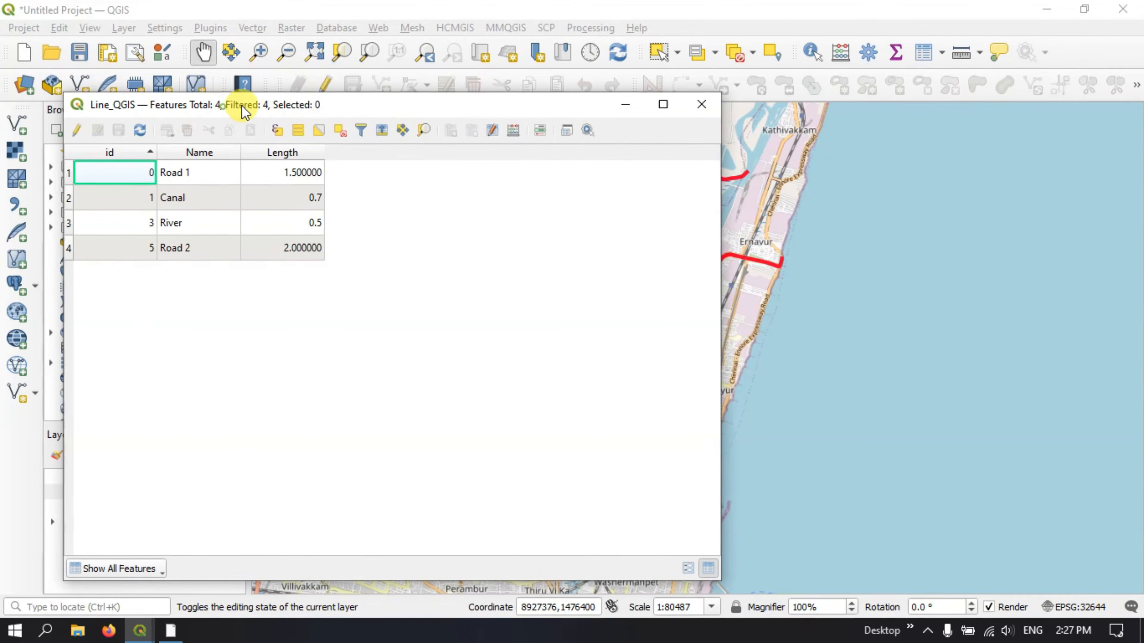
{"action": "left_click_drag", "start_coordinate": [243, 111], "coordinate": [452, 119]}
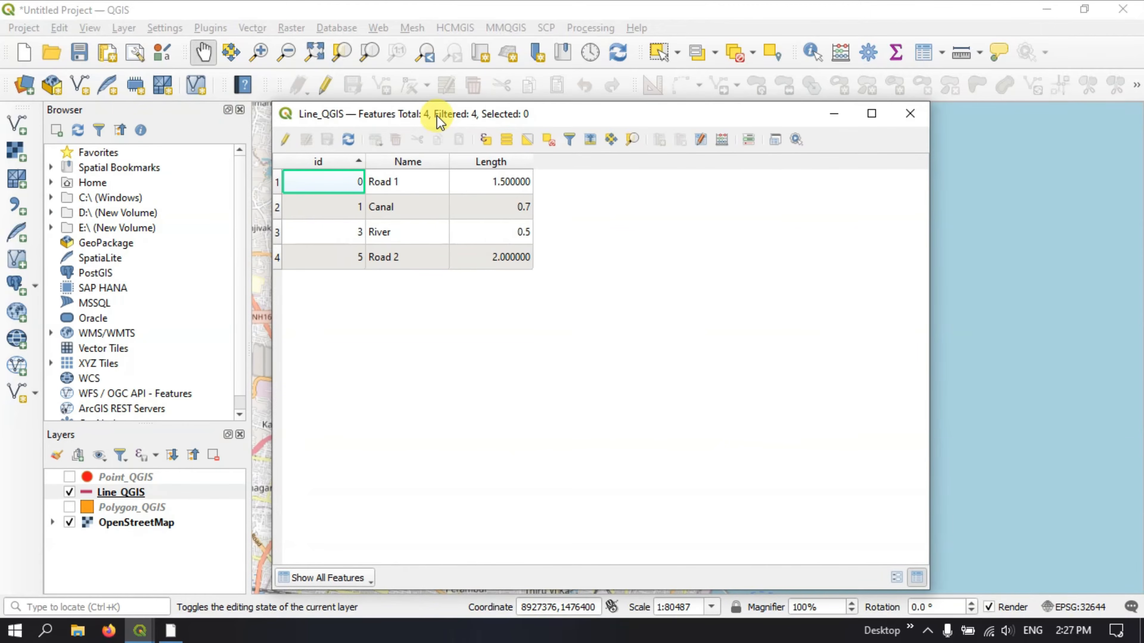
Step: Turn on editing for Line_QGIS and rename the Road 1 record to Highway in the attribute table
{"action": "left_click", "coordinate": [285, 142]}
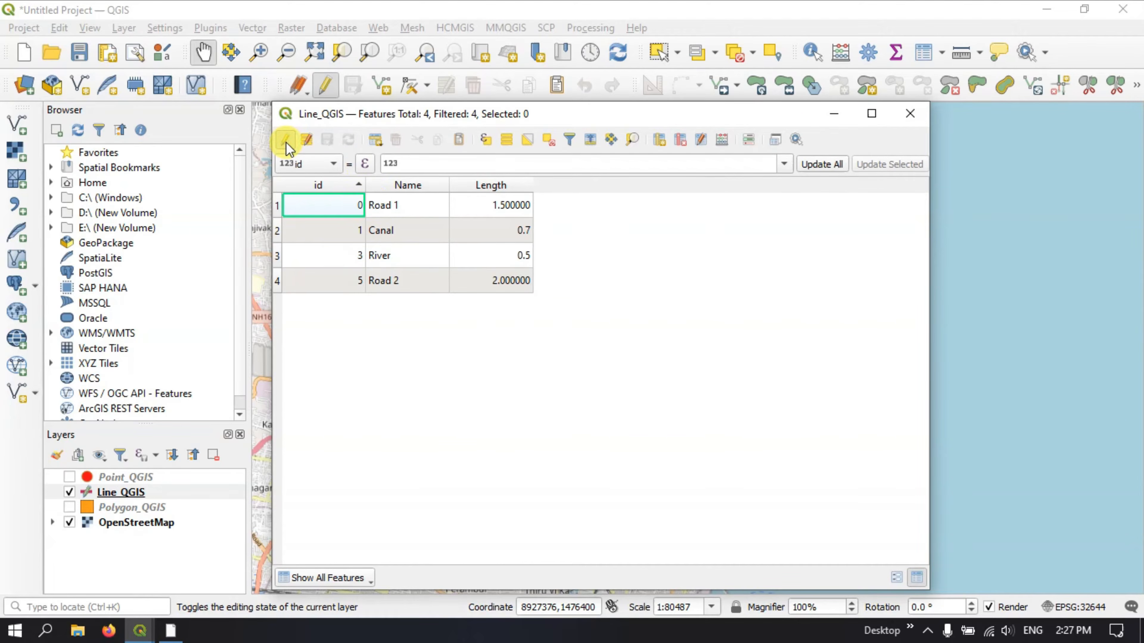
{"action": "double_click", "coordinate": [401, 207]}
{"action": "left_click", "coordinate": [404, 209]}
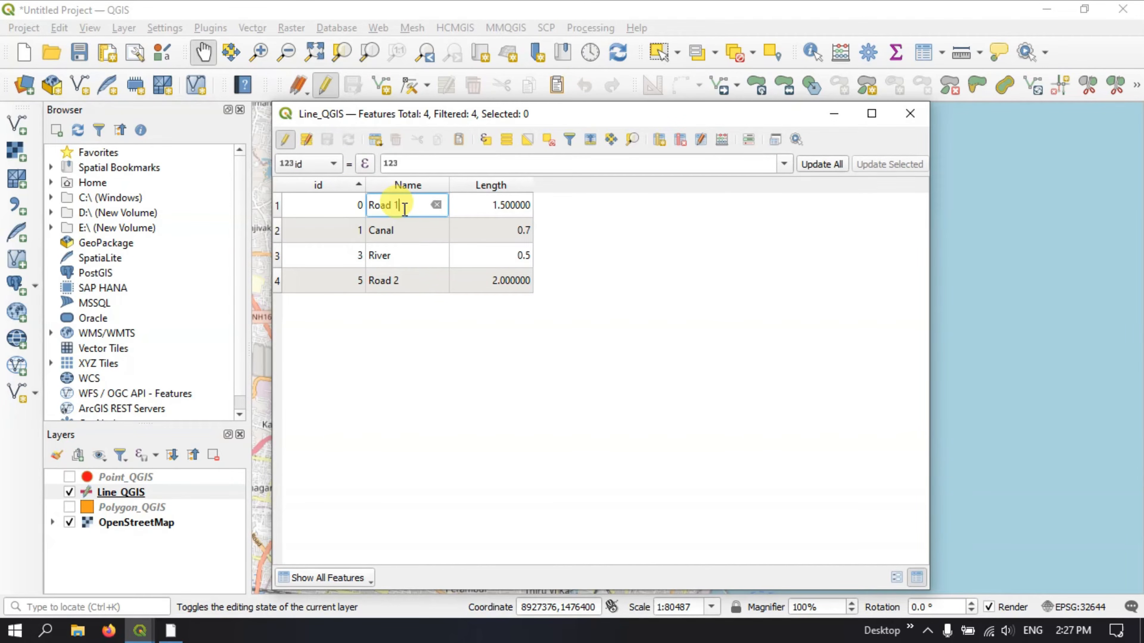
{"action": "key", "text": "ctrl+a"}
{"action": "key", "text": "BackSpace"}
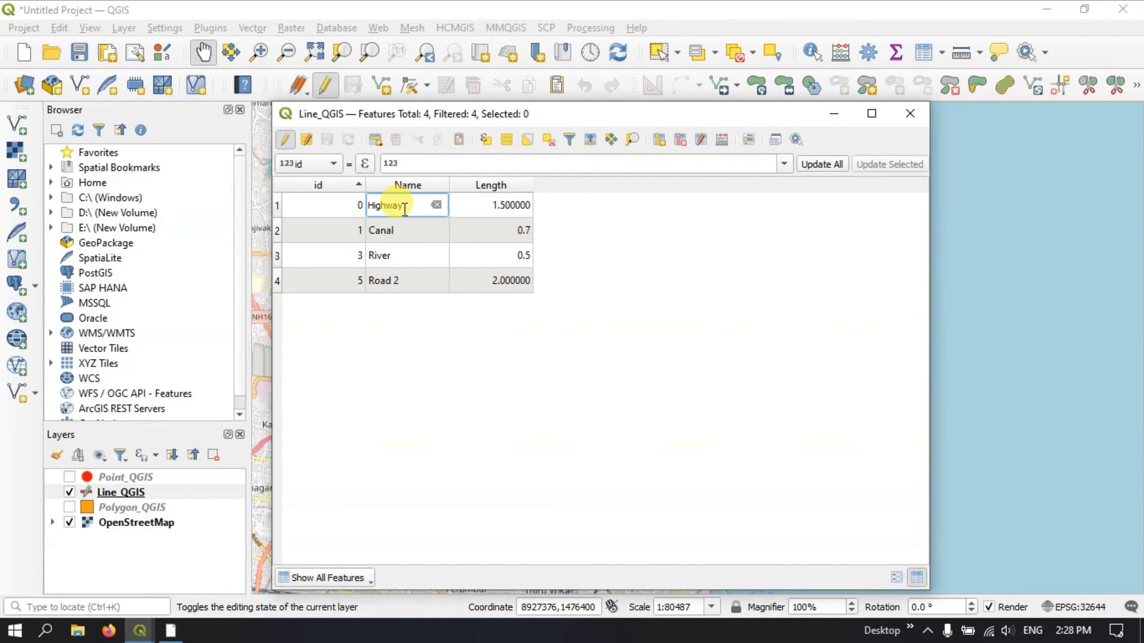
Step: Set the Length of the Highway record to 1.25
{"action": "double_click", "coordinate": [496, 206]}
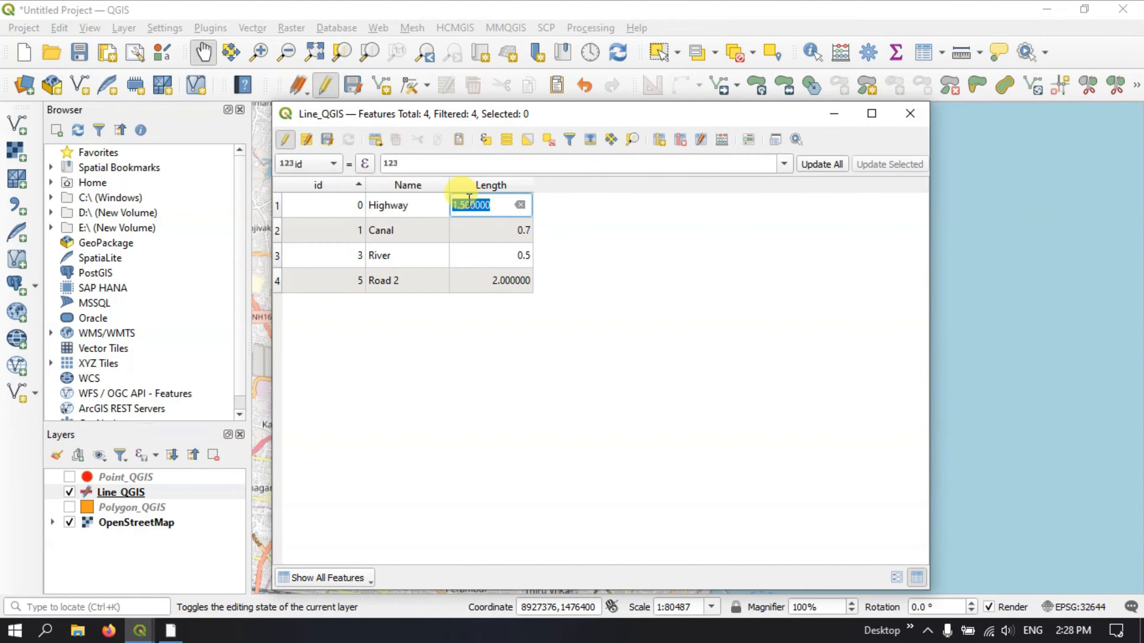
{"action": "left_click", "coordinate": [459, 205]}
{"action": "left_click_drag", "start_coordinate": [460, 205], "coordinate": [499, 204]}
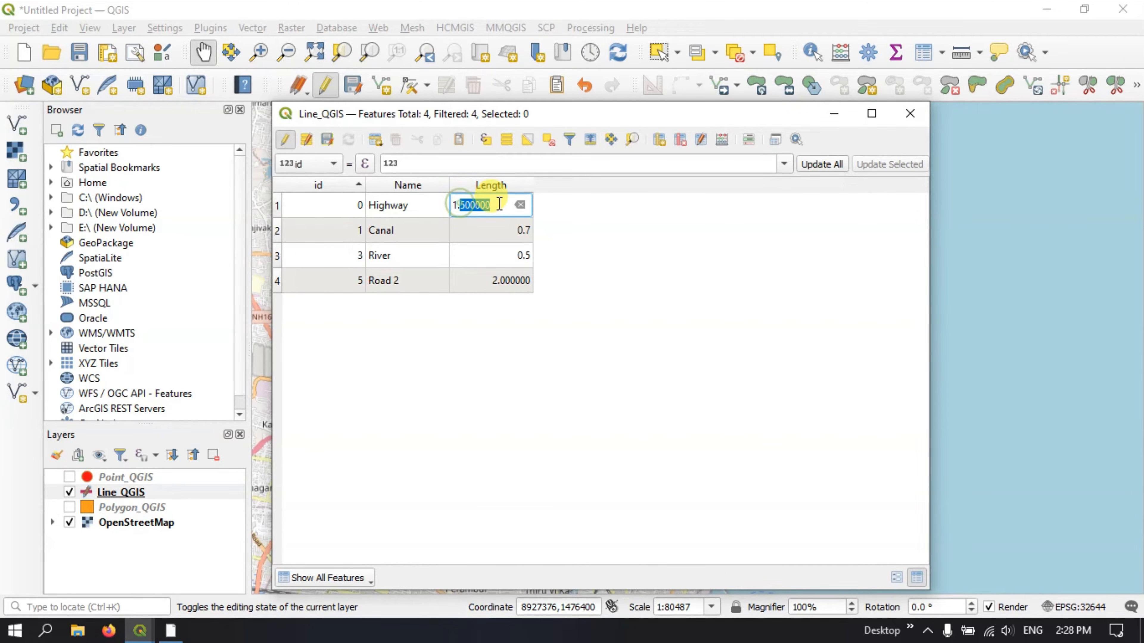
{"action": "type", "text": "25"}
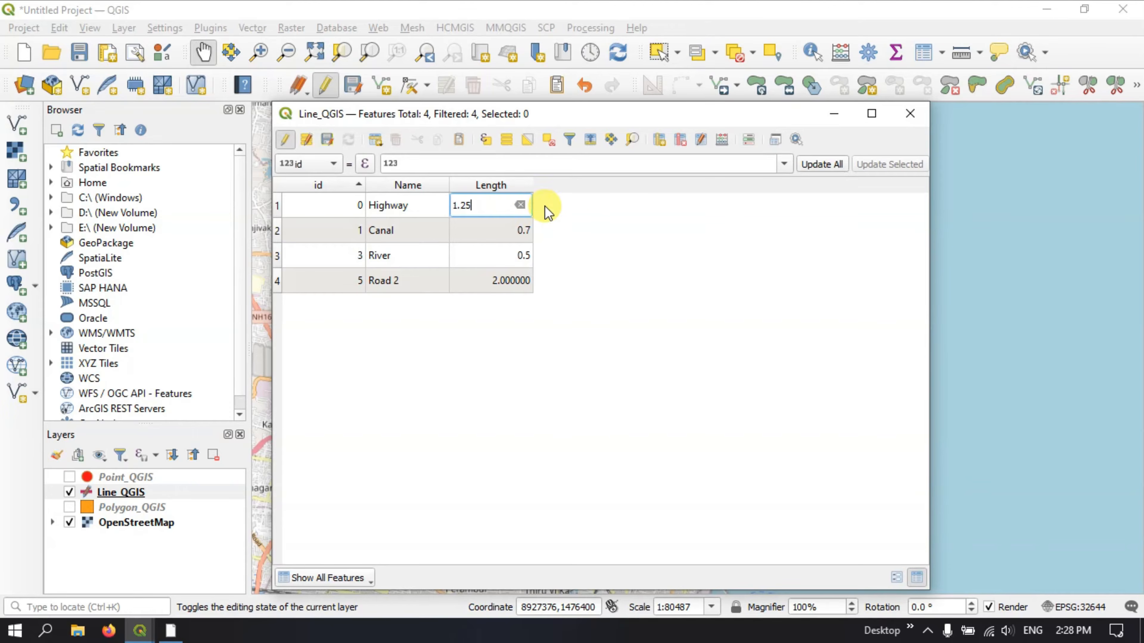
{"action": "key", "text": "Return"}
Step: Save the attribute edits, turn off editing on Line_QGIS, and close its attribute table
{"action": "double_click", "coordinate": [395, 255]}
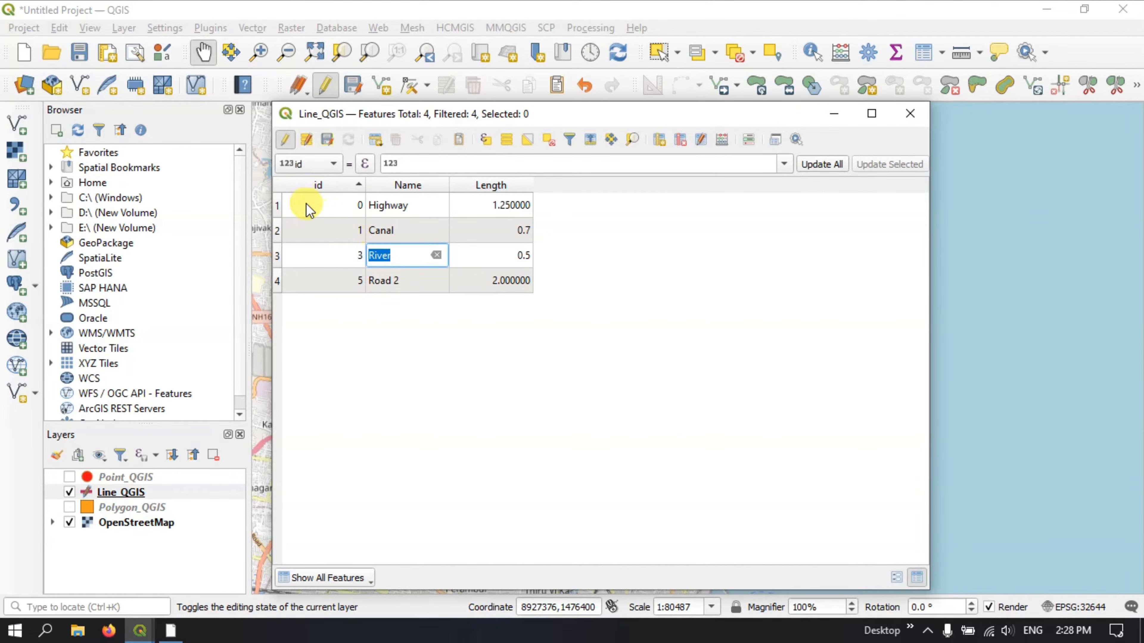
{"action": "left_click", "coordinate": [327, 142]}
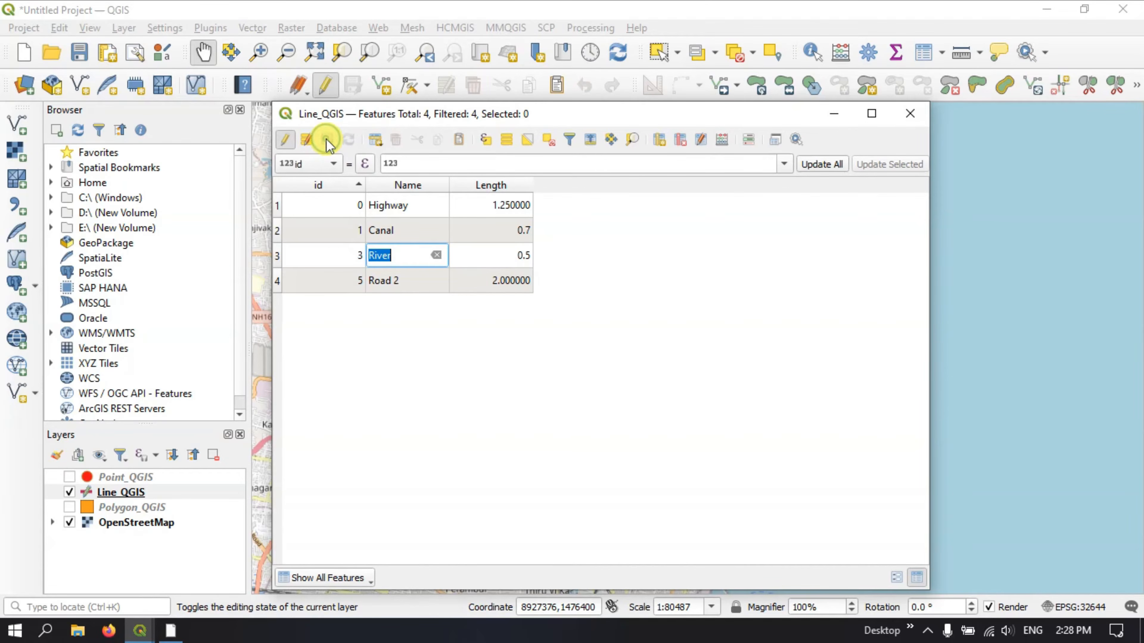
{"action": "left_click", "coordinate": [286, 141]}
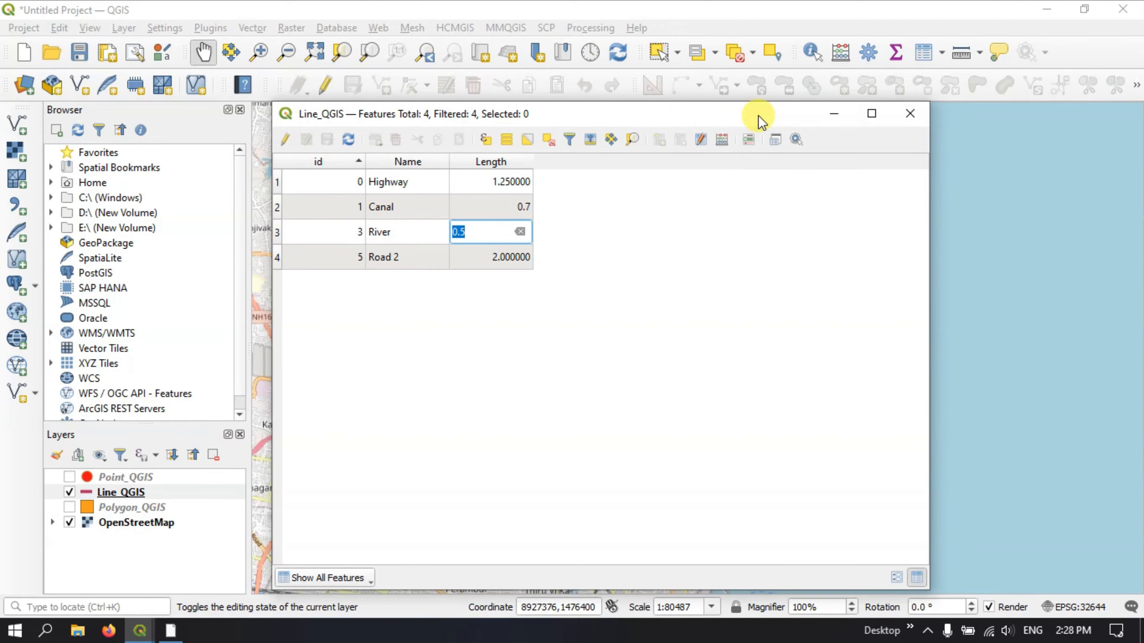
{"action": "left_click", "coordinate": [909, 114]}
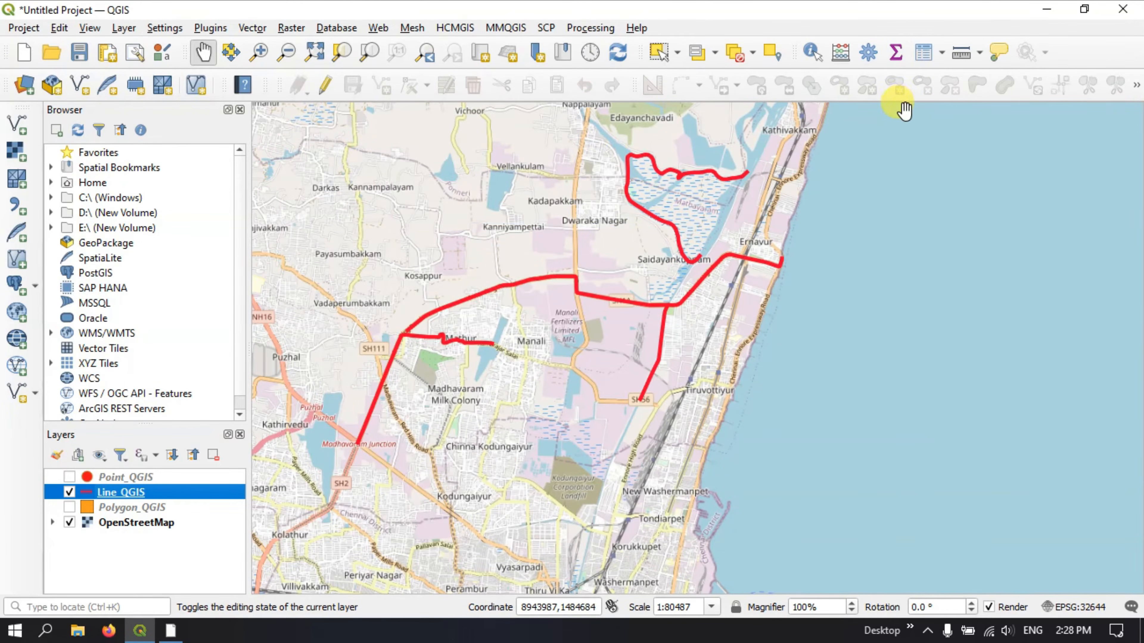
Step: Examine how the drawn highway line follows the road around the Inner Ring Road and SH56 junction
{"action": "scroll", "coordinate": [479, 289], "scroll_direction": "up", "scroll_amount": 1}
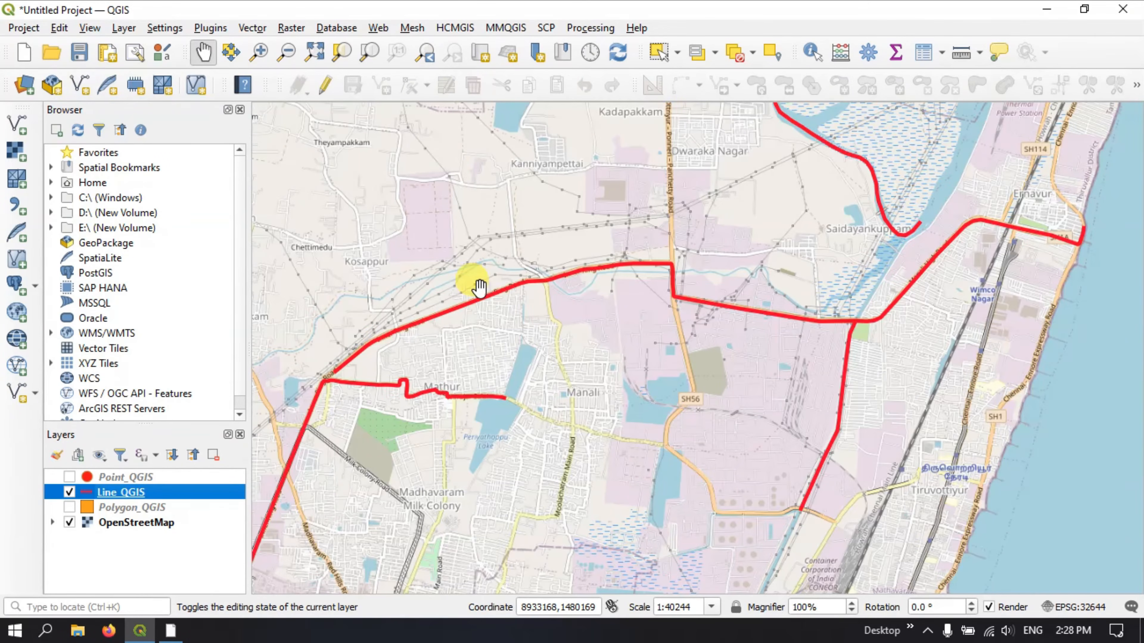
{"action": "scroll", "coordinate": [478, 287], "scroll_direction": "down", "scroll_amount": 1}
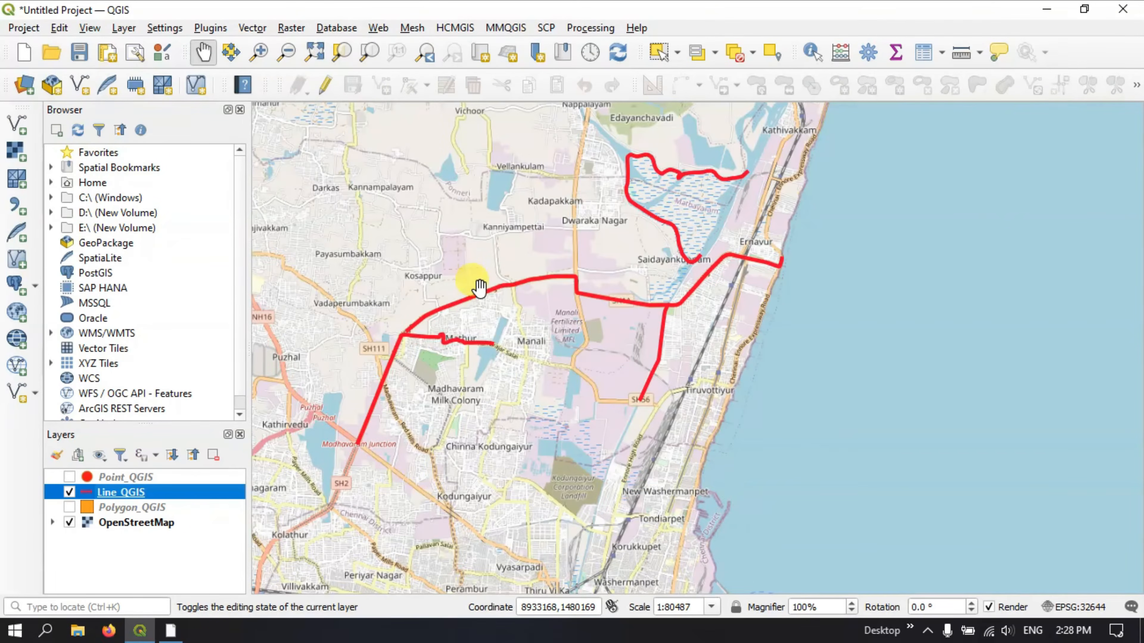
{"action": "scroll", "coordinate": [495, 272], "scroll_direction": "up", "scroll_amount": 1}
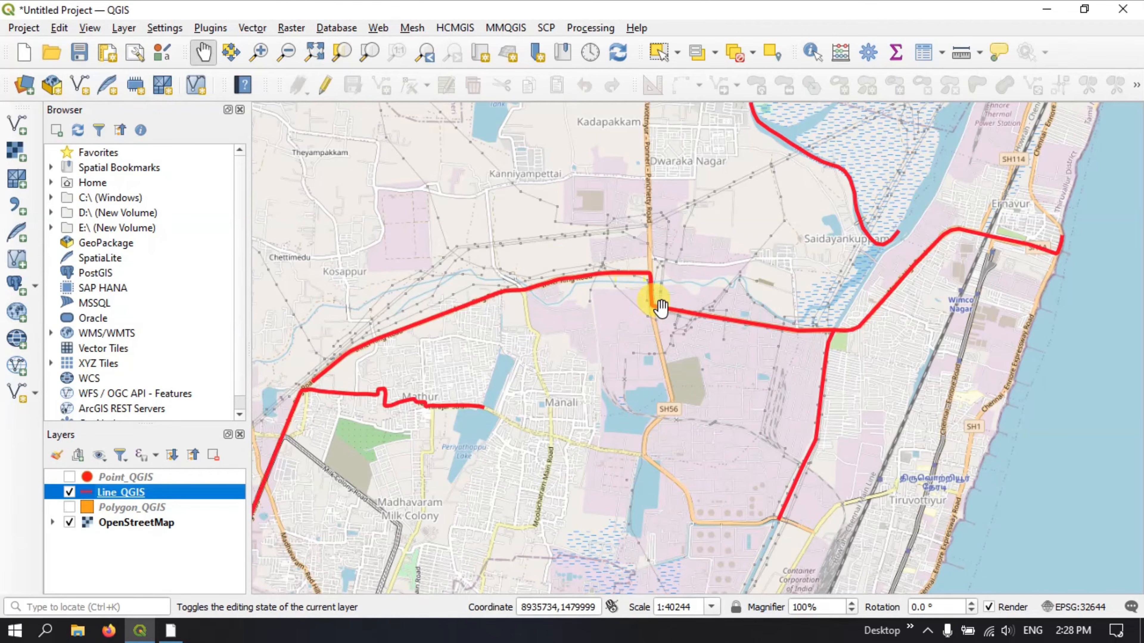
{"action": "scroll", "coordinate": [458, 311], "scroll_direction": "up", "scroll_amount": 1}
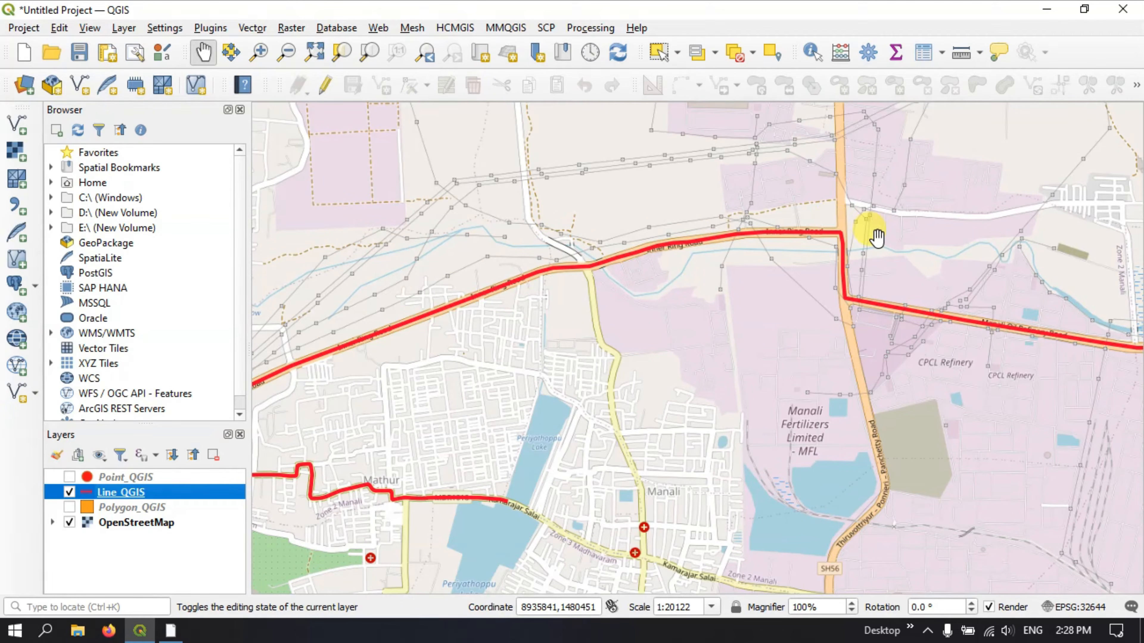
{"action": "scroll", "coordinate": [874, 236], "scroll_direction": "up", "scroll_amount": 2}
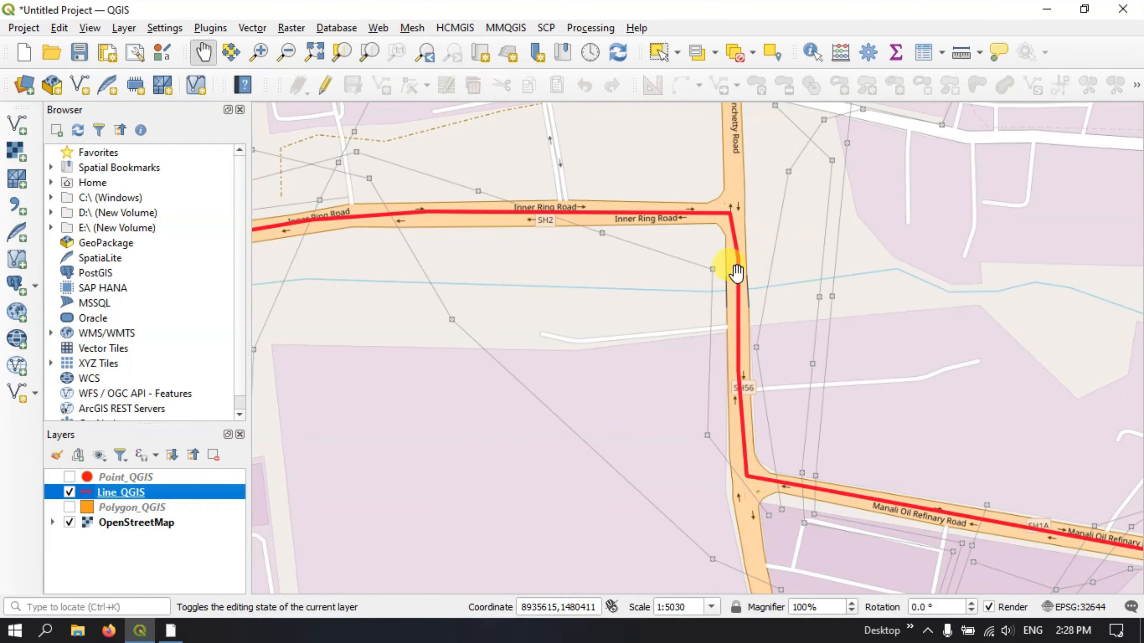
{"action": "scroll", "coordinate": [748, 264], "scroll_direction": "down", "scroll_amount": 2}
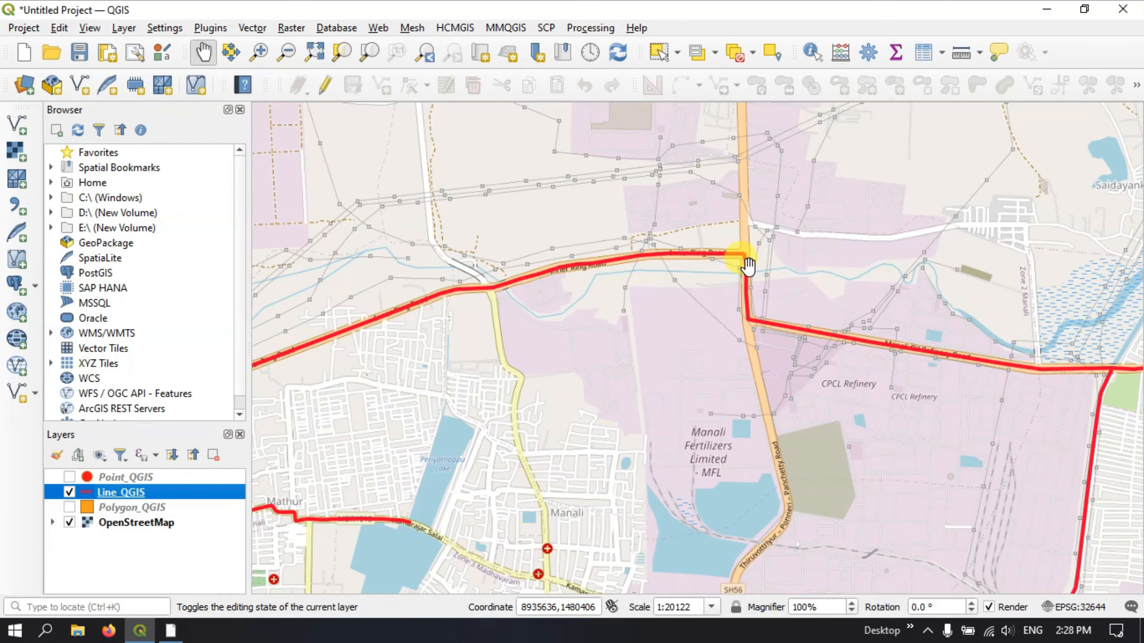
{"action": "scroll", "coordinate": [748, 266], "scroll_direction": "down", "scroll_amount": 1}
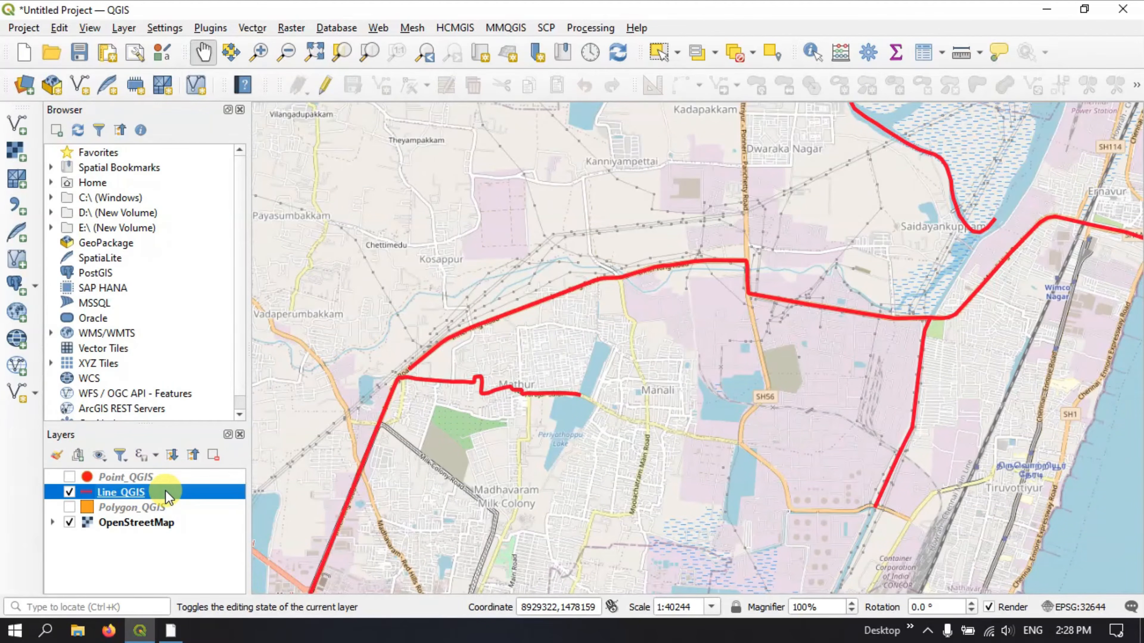
Step: Turn on editing for Line_QGIS and activate the Vertex Tool for the current layer only
{"action": "mouse_move", "coordinate": [167, 497]}
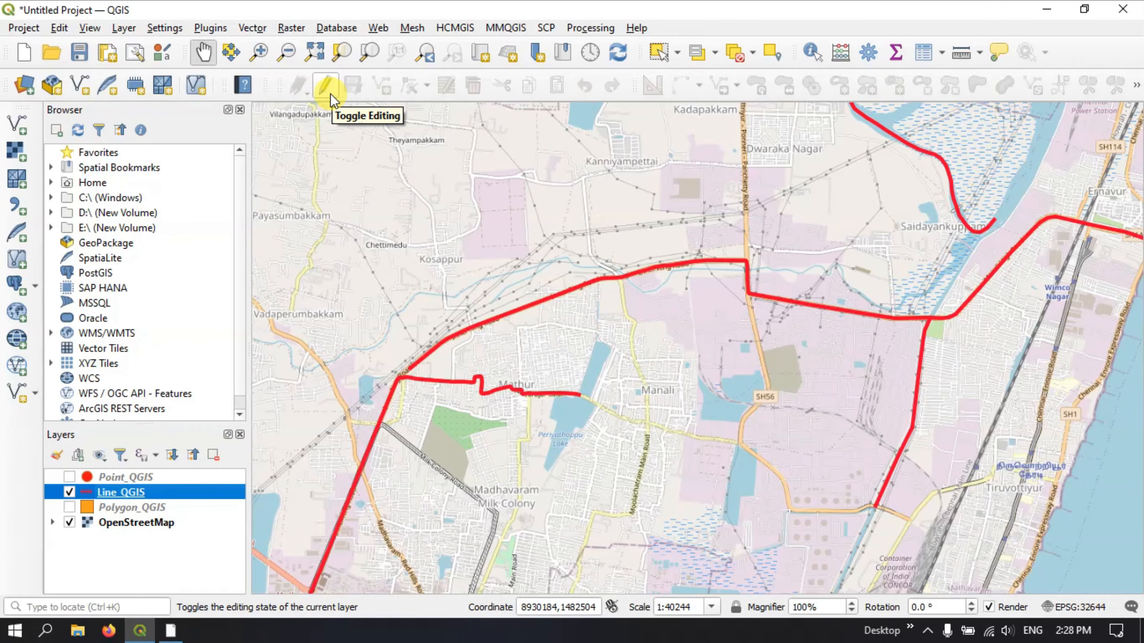
{"action": "left_click", "coordinate": [325, 84]}
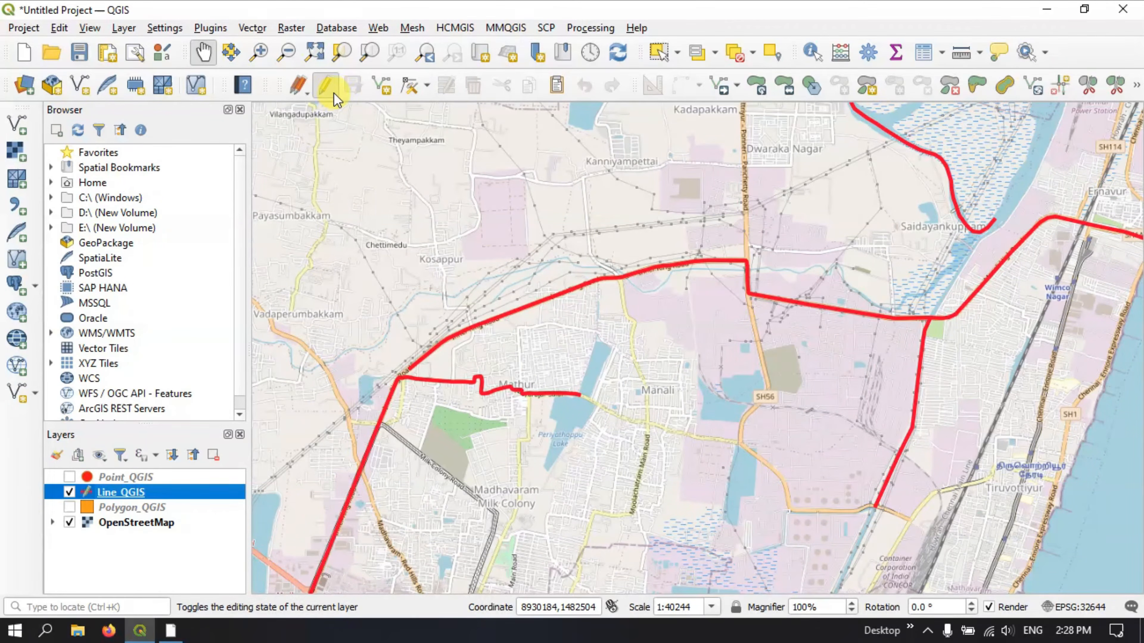
{"action": "left_click", "coordinate": [426, 86]}
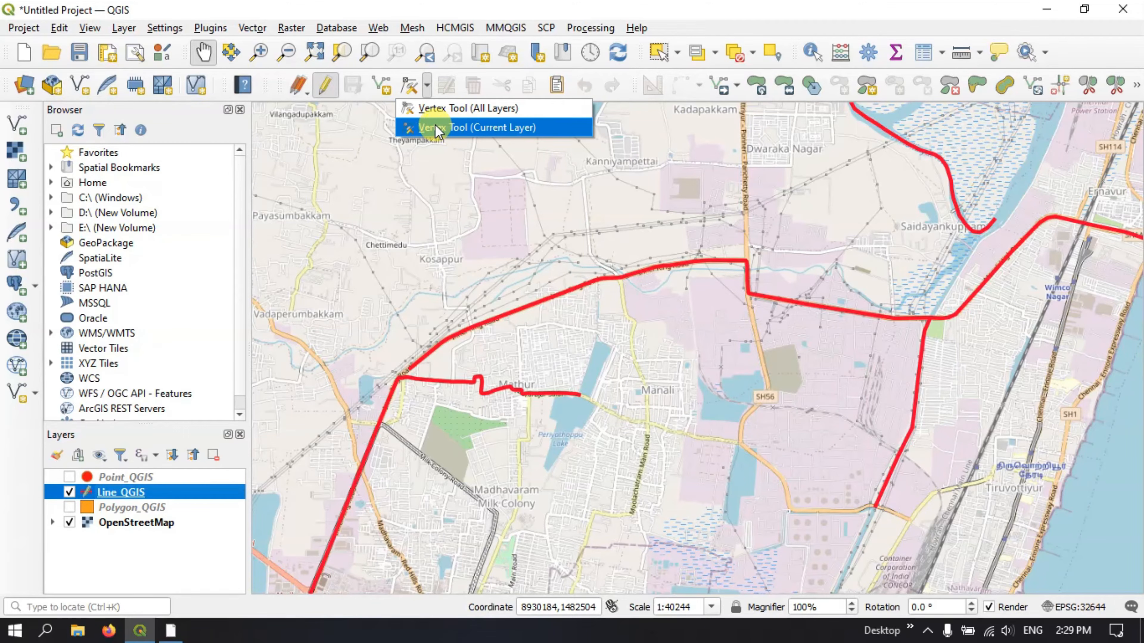
{"action": "left_click", "coordinate": [497, 130]}
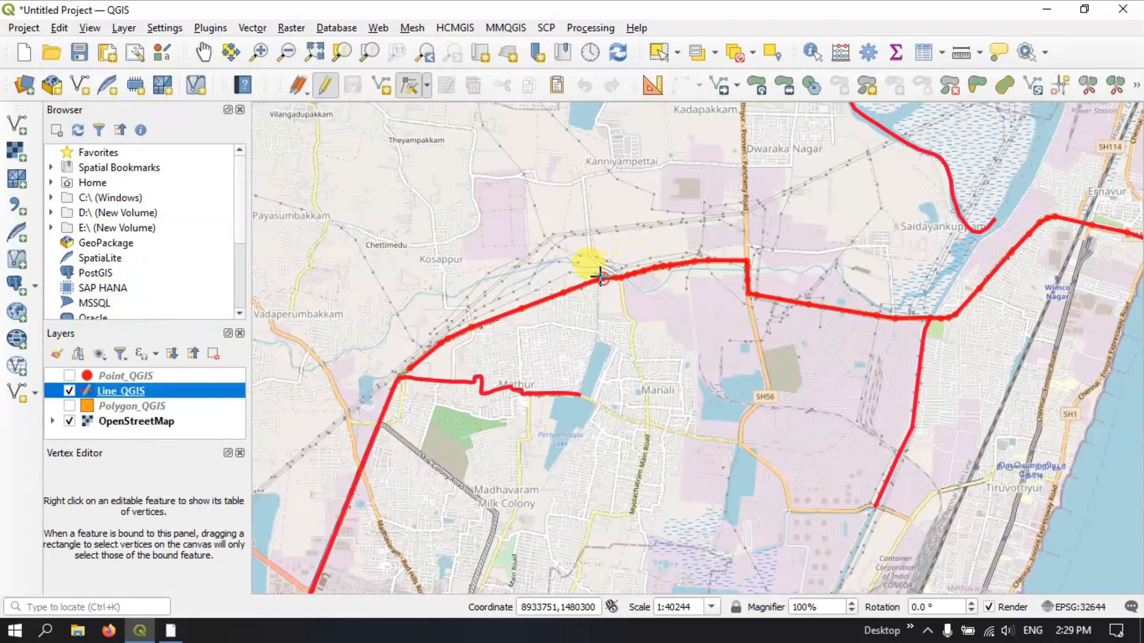
Step: Move the line's corner vertex to the Inner Ring Road and Panchetty Road junction, and shift the vertex just south slightly west to the road's middle
{"action": "scroll", "coordinate": [659, 256], "scroll_direction": "up", "scroll_amount": 2}
{"action": "scroll", "coordinate": [987, 250], "scroll_direction": "up", "scroll_amount": 1}
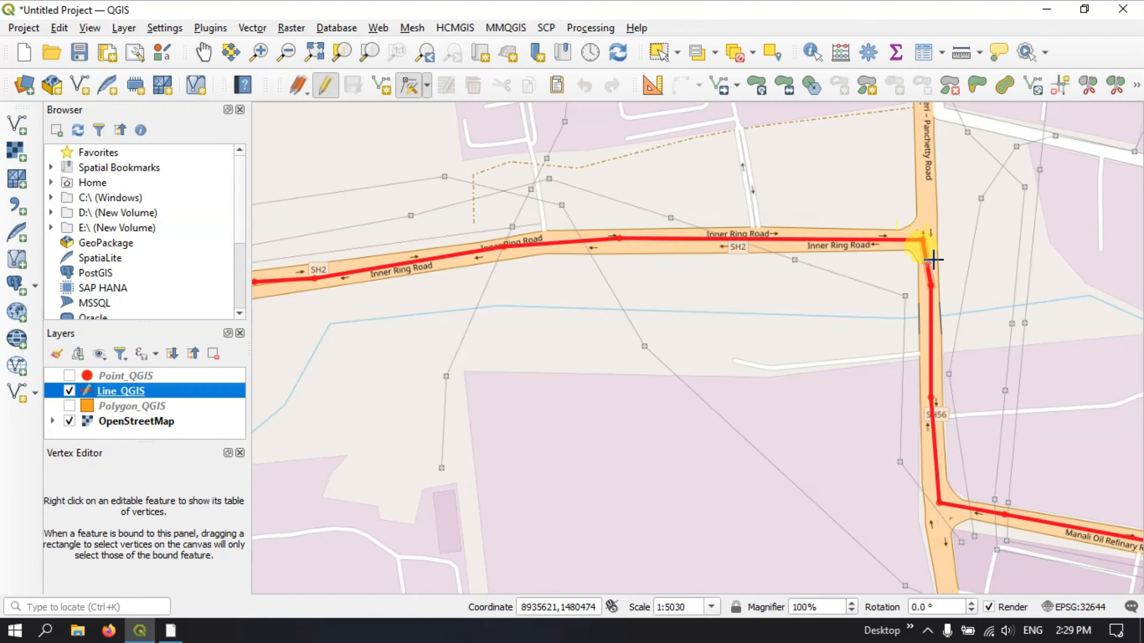
{"action": "left_click", "coordinate": [932, 285]}
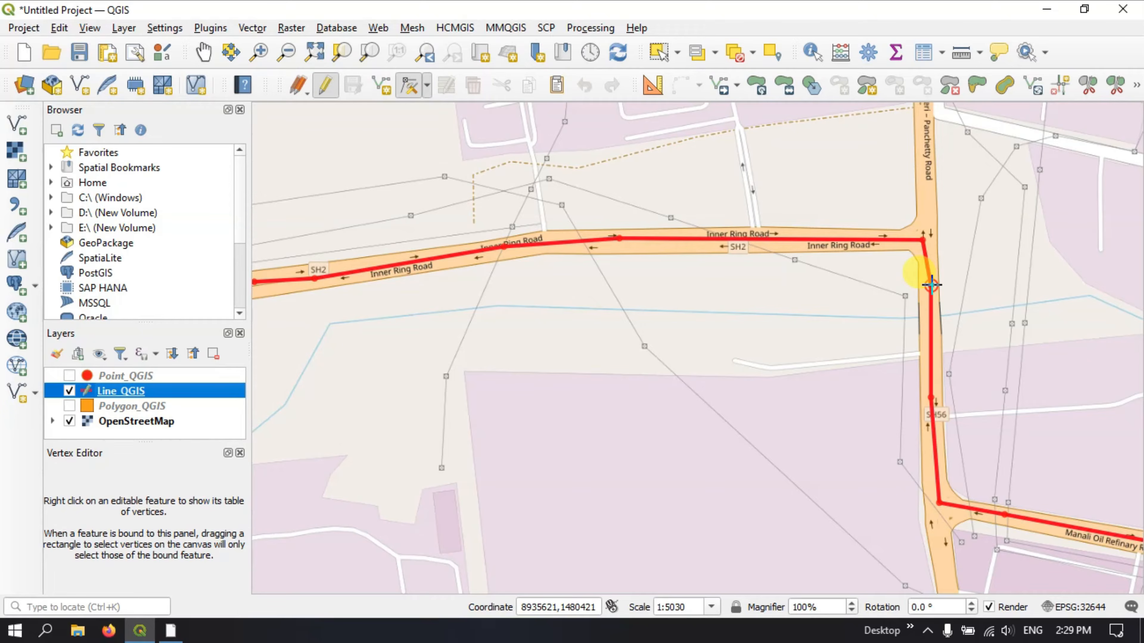
{"action": "scroll", "coordinate": [986, 283], "scroll_direction": "up", "scroll_amount": 2}
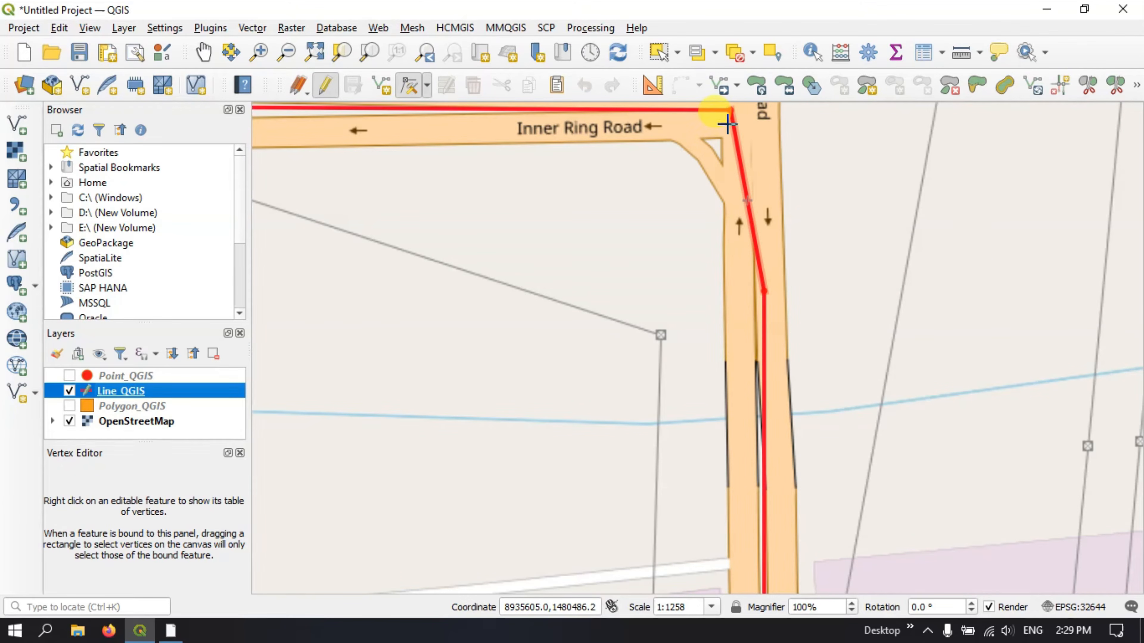
{"action": "scroll", "coordinate": [721, 311], "scroll_direction": "up", "scroll_amount": 1}
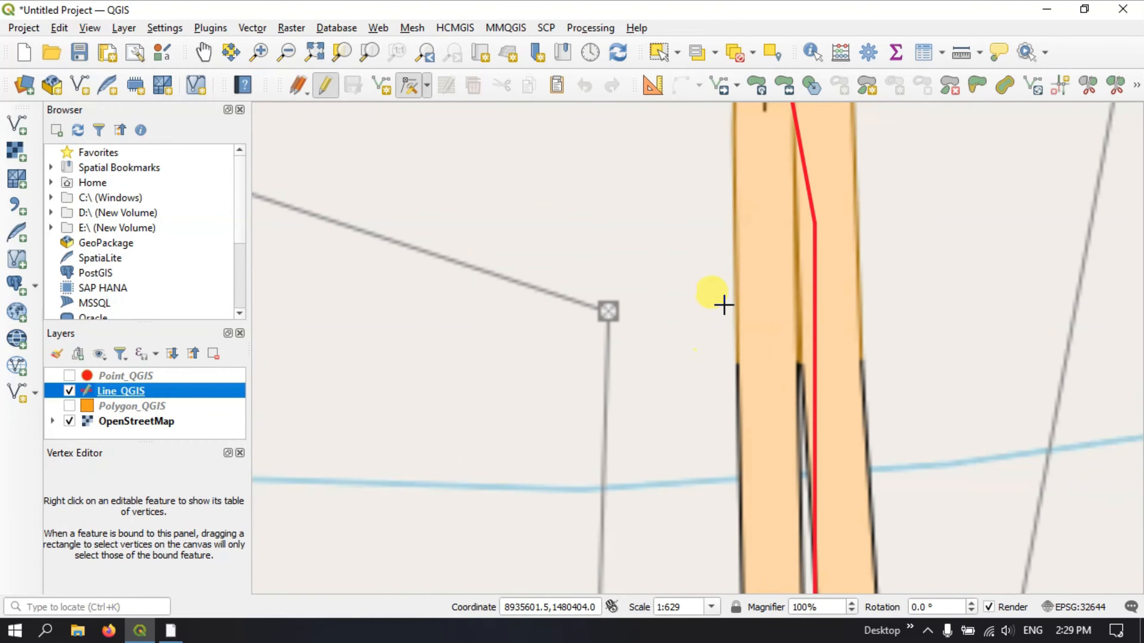
{"action": "scroll", "coordinate": [722, 304], "scroll_direction": "down", "scroll_amount": 2}
{"action": "scroll", "coordinate": [779, 153], "scroll_direction": "down", "scroll_amount": 1}
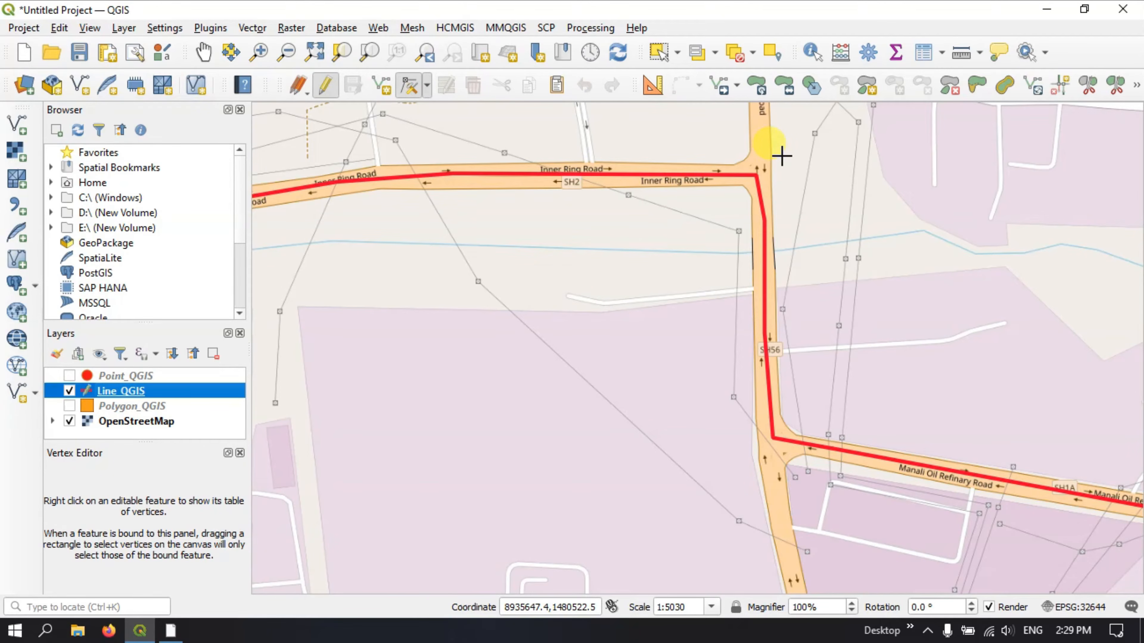
{"action": "left_click", "coordinate": [756, 174]}
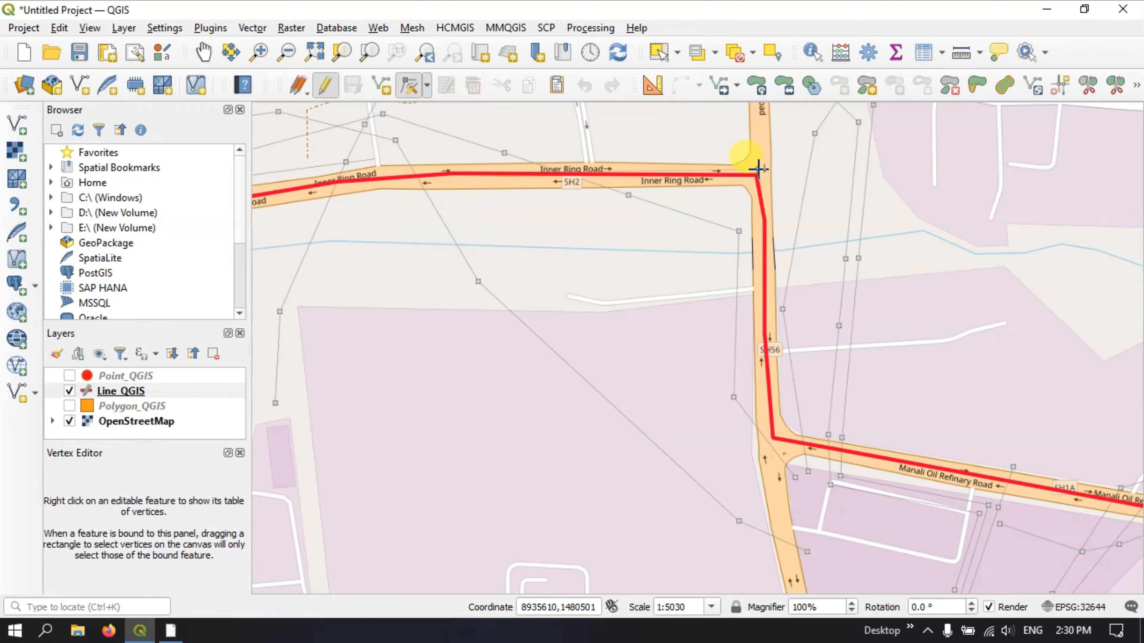
{"action": "scroll", "coordinate": [758, 169], "scroll_direction": "up", "scroll_amount": 4}
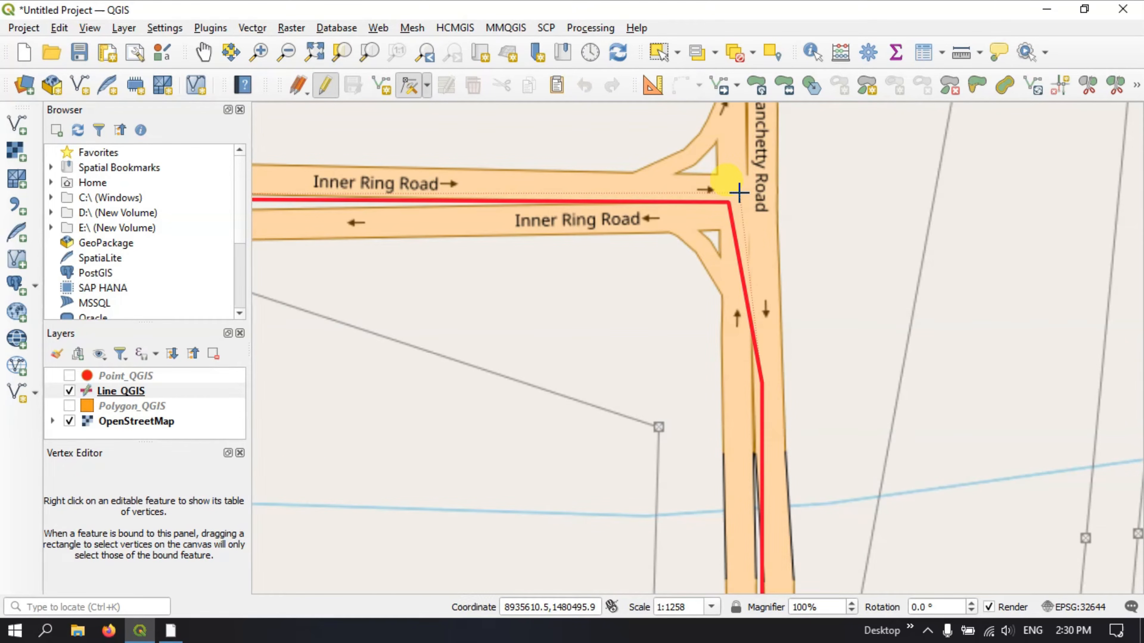
{"action": "left_click", "coordinate": [739, 193]}
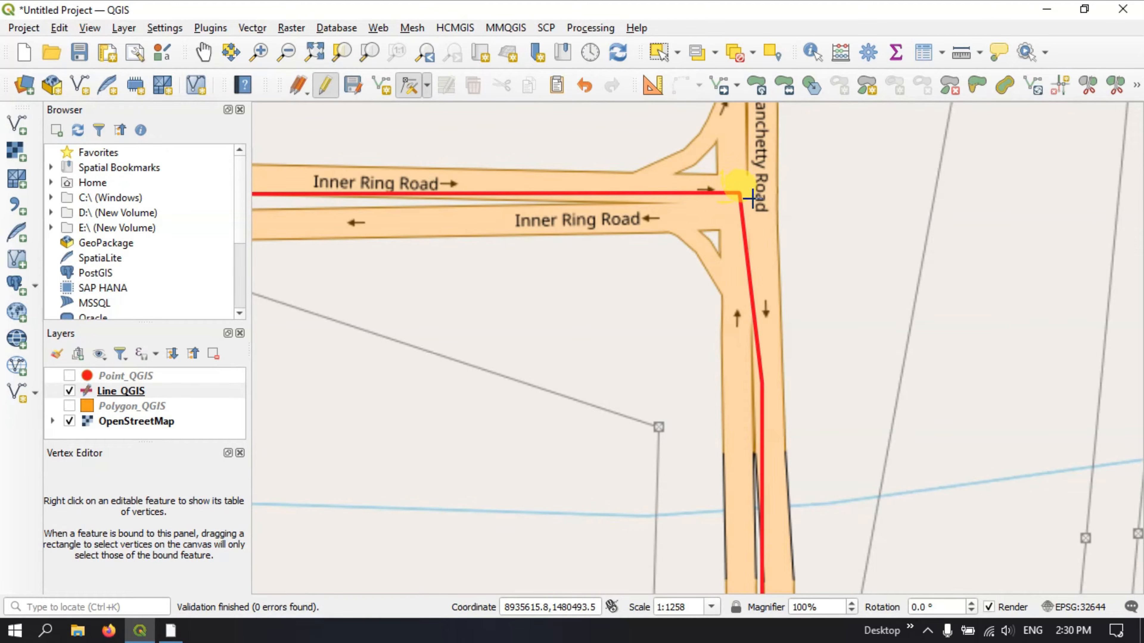
{"action": "left_click", "coordinate": [761, 384]}
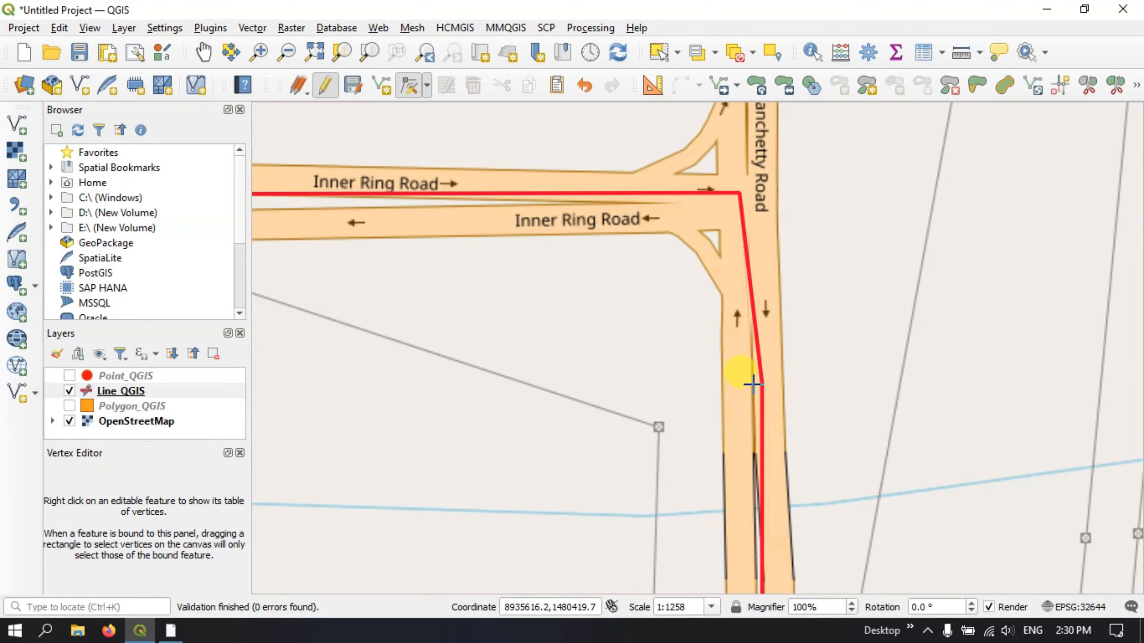
{"action": "left_click", "coordinate": [753, 384]}
Step: Move the northern end vertex of the line along the canal onto the middle of the westbound Manali High Road carriageway
{"action": "scroll", "coordinate": [734, 333], "scroll_direction": "down", "scroll_amount": 1}
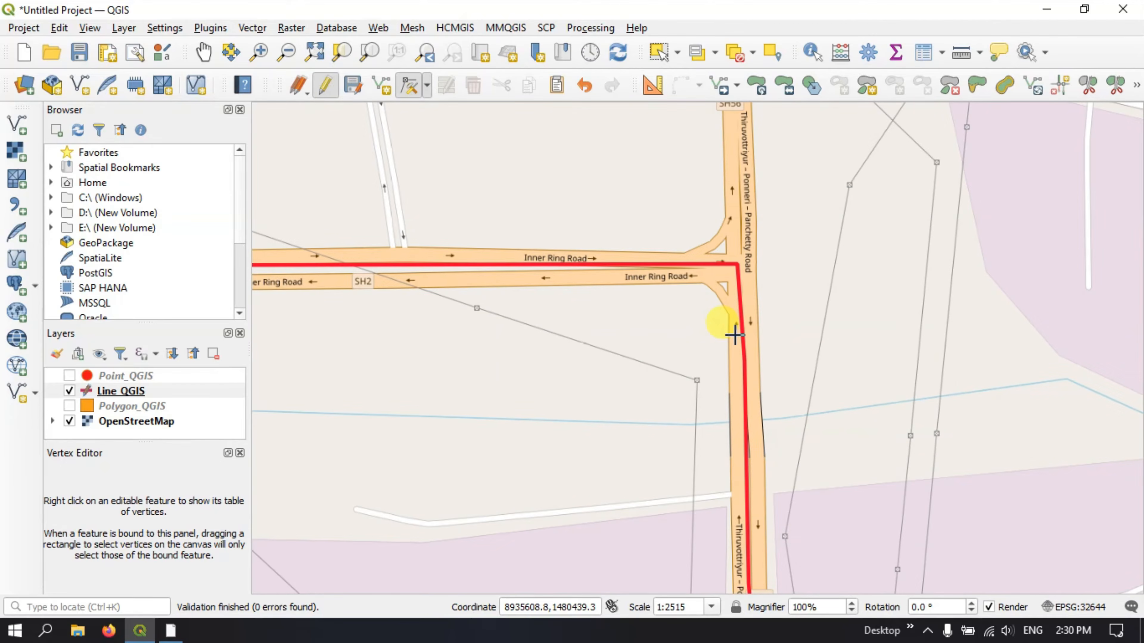
{"action": "scroll", "coordinate": [734, 333], "scroll_direction": "down", "scroll_amount": 2}
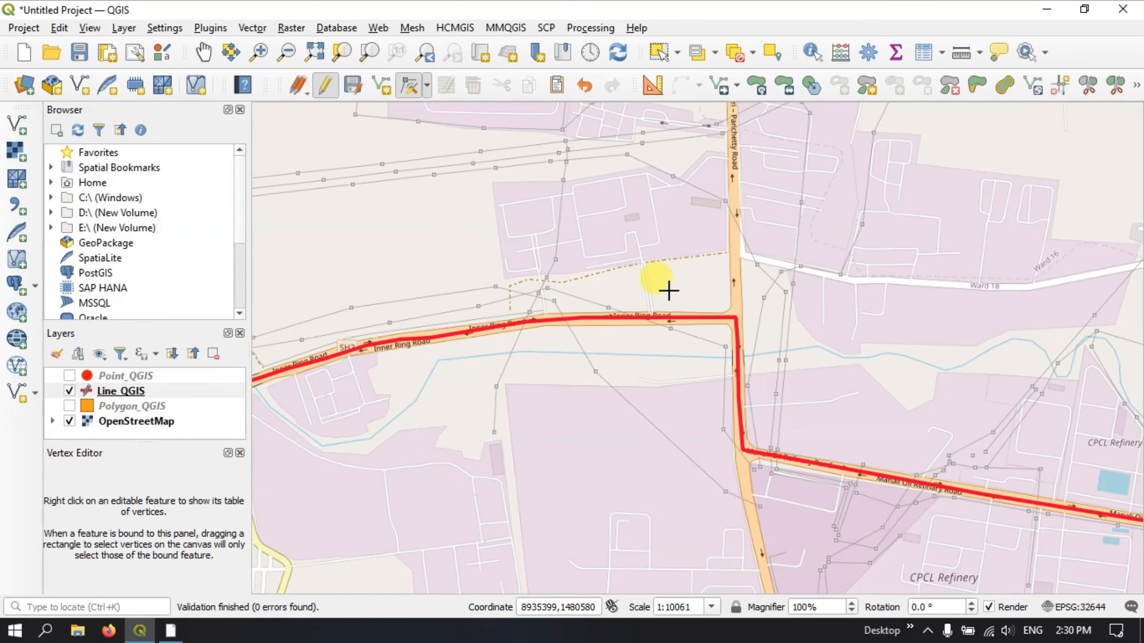
{"action": "scroll", "coordinate": [669, 290], "scroll_direction": "down", "scroll_amount": 2}
{"action": "scroll", "coordinate": [883, 361], "scroll_direction": "up", "scroll_amount": 1}
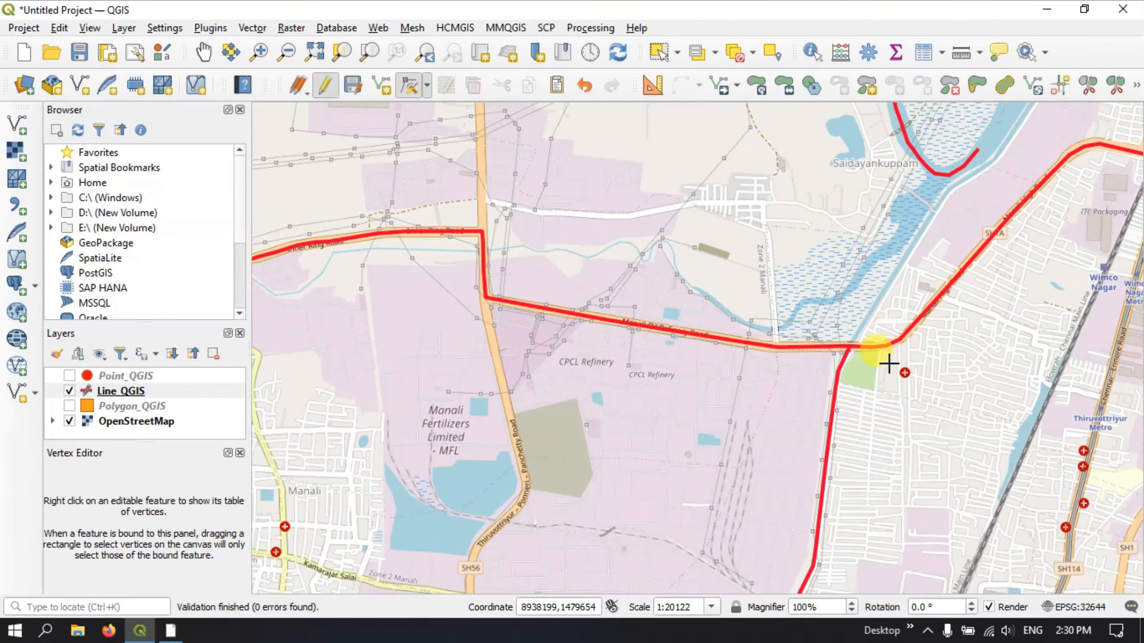
{"action": "scroll", "coordinate": [886, 358], "scroll_direction": "up", "scroll_amount": 1}
{"action": "scroll", "coordinate": [722, 299], "scroll_direction": "up", "scroll_amount": 2}
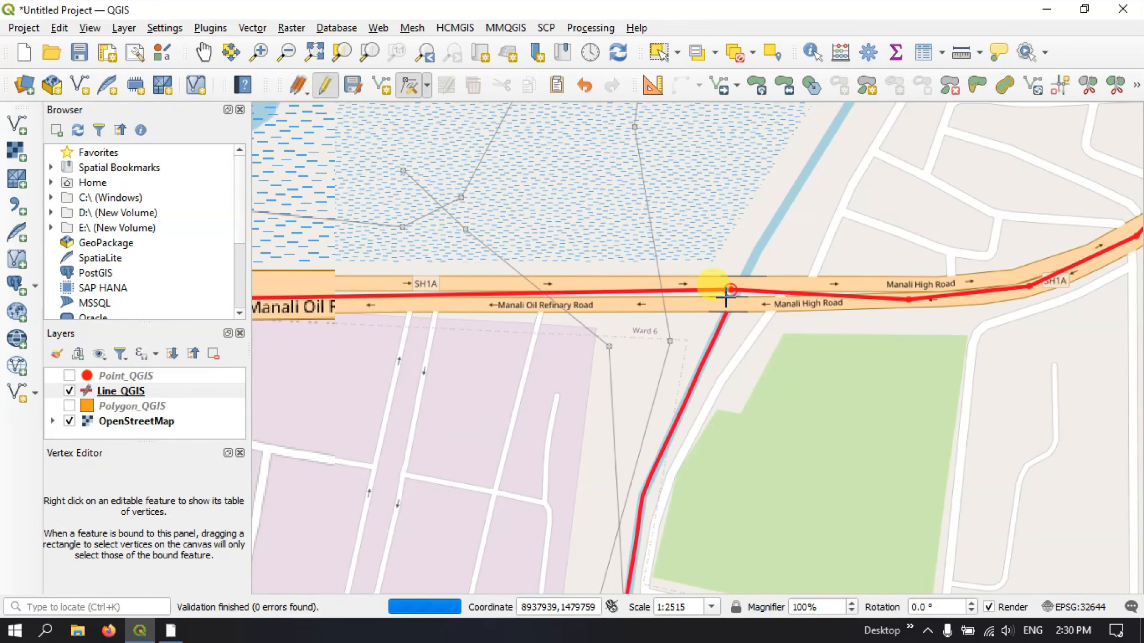
{"action": "scroll", "coordinate": [726, 298], "scroll_direction": "up", "scroll_amount": 3}
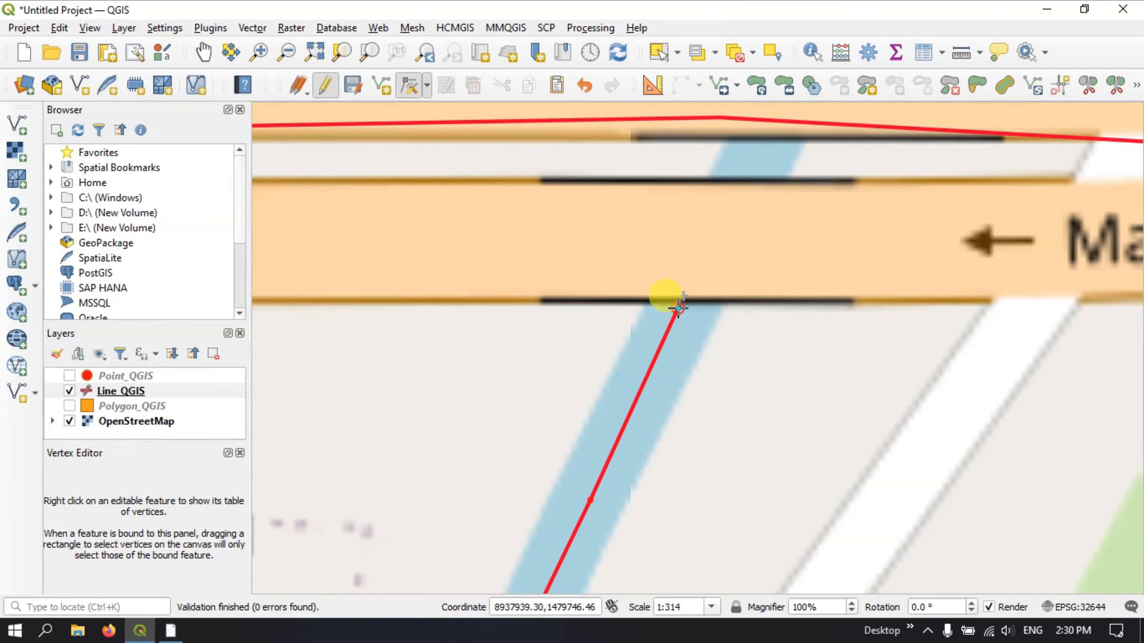
{"action": "left_click", "coordinate": [706, 251]}
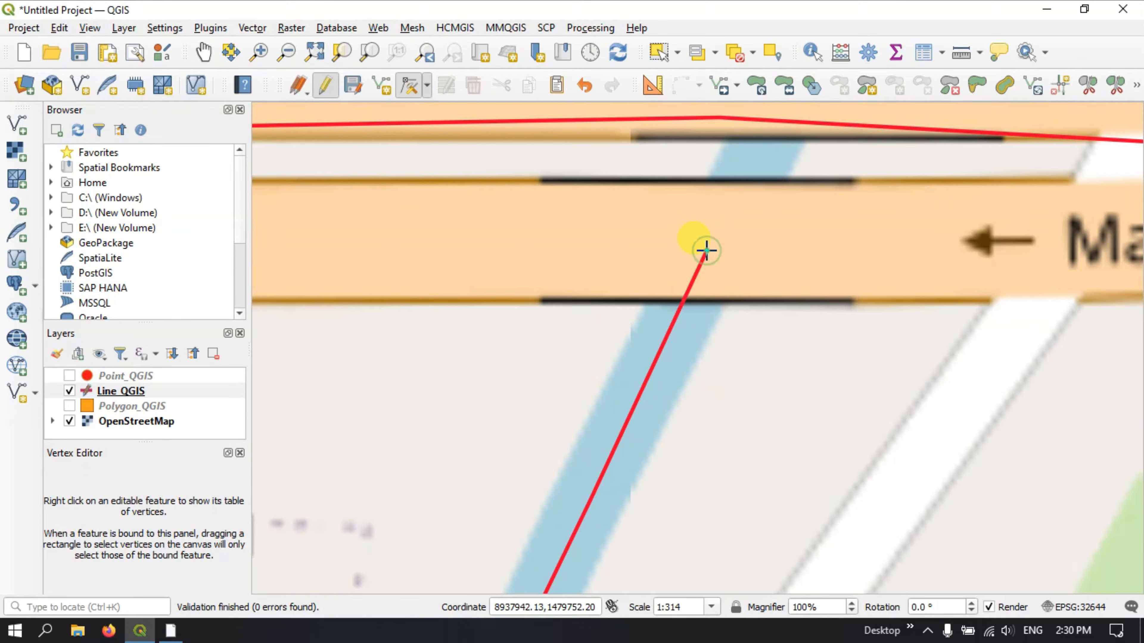
Step: Review the edited lines around Manali High Road, and stop editing Line_QGIS while discarding the changes
{"action": "scroll", "coordinate": [636, 257], "scroll_direction": "down", "scroll_amount": 4}
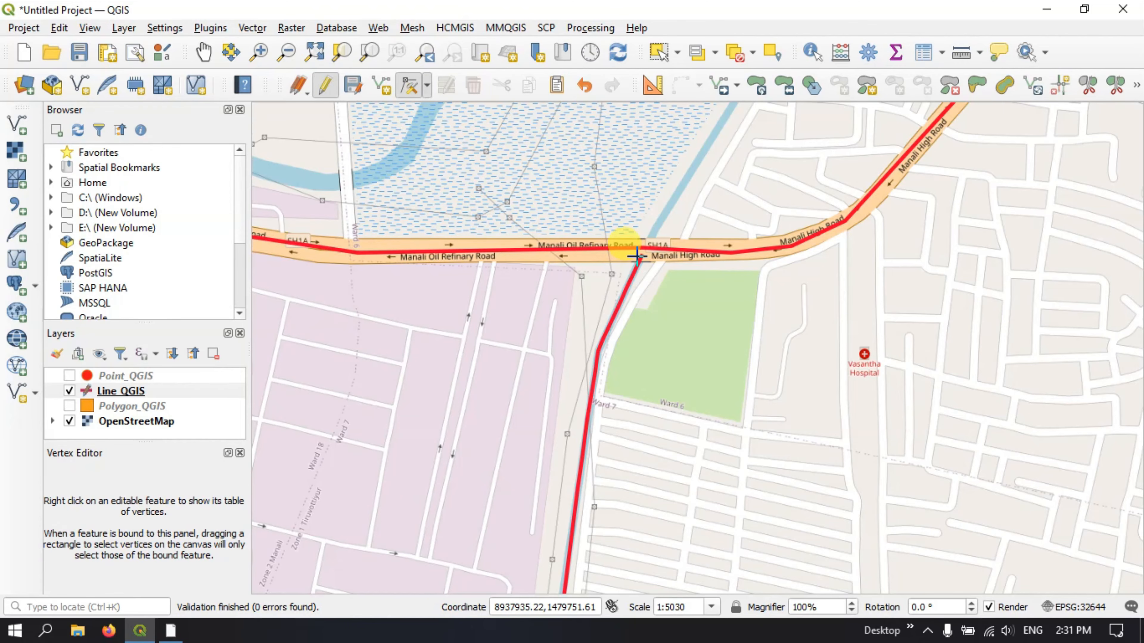
{"action": "scroll", "coordinate": [636, 257], "scroll_direction": "down", "scroll_amount": 1}
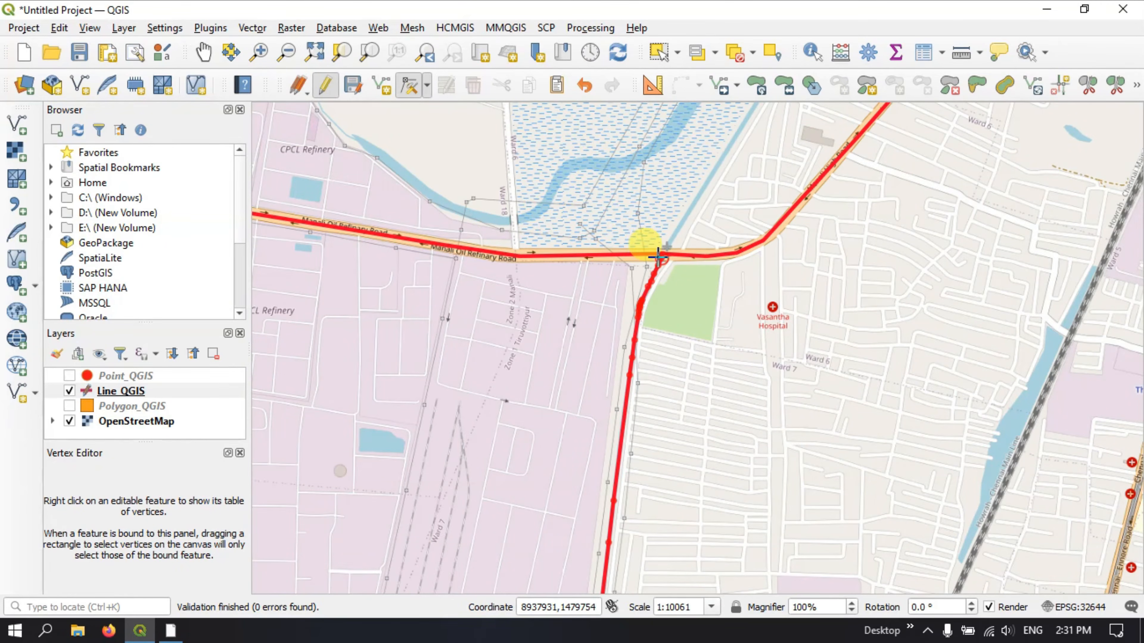
{"action": "scroll", "coordinate": [649, 250], "scroll_direction": "up", "scroll_amount": 2}
{"action": "scroll", "coordinate": [658, 258], "scroll_direction": "up", "scroll_amount": 1}
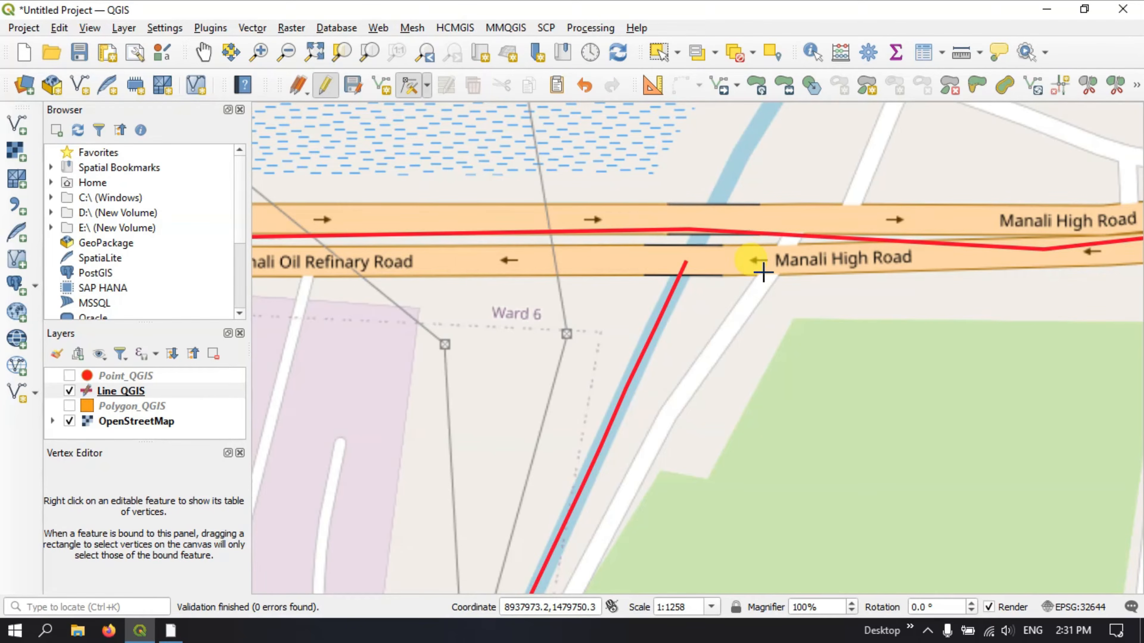
{"action": "scroll", "coordinate": [761, 271], "scroll_direction": "down", "scroll_amount": 1}
{"action": "scroll", "coordinate": [764, 279], "scroll_direction": "down", "scroll_amount": 4}
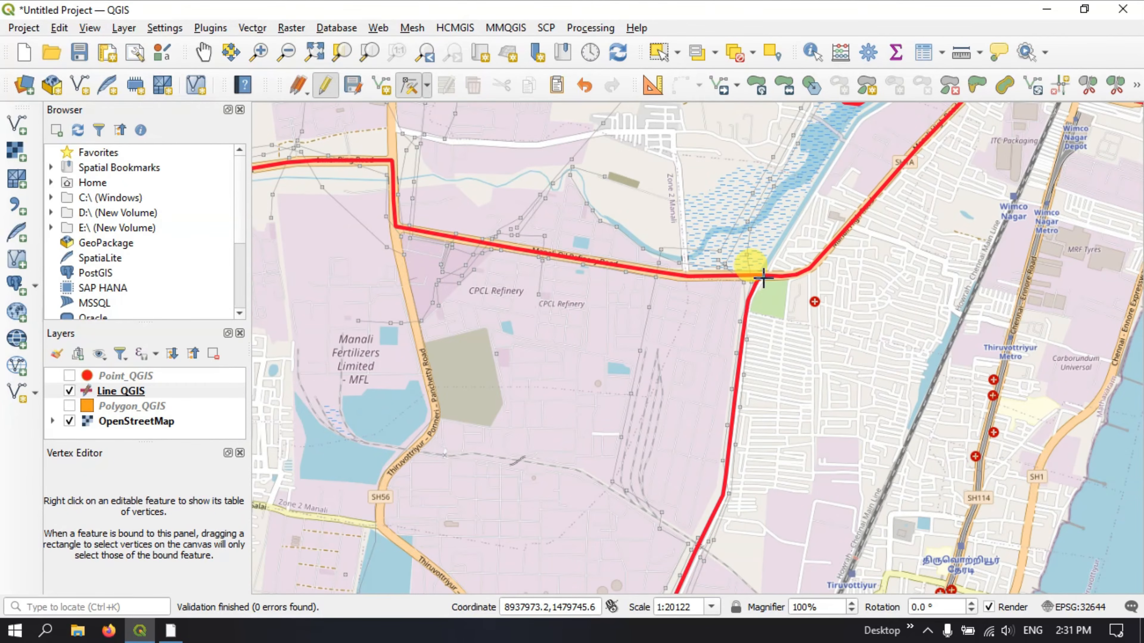
{"action": "scroll", "coordinate": [764, 277], "scroll_direction": "down", "scroll_amount": 1}
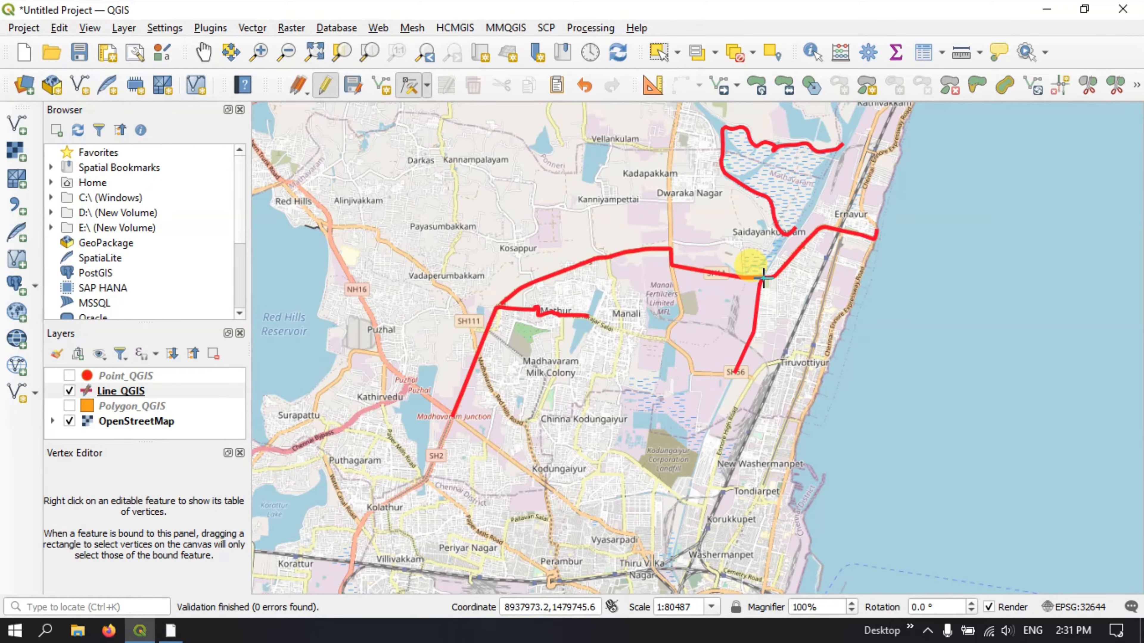
{"action": "left_click", "coordinate": [328, 89]}
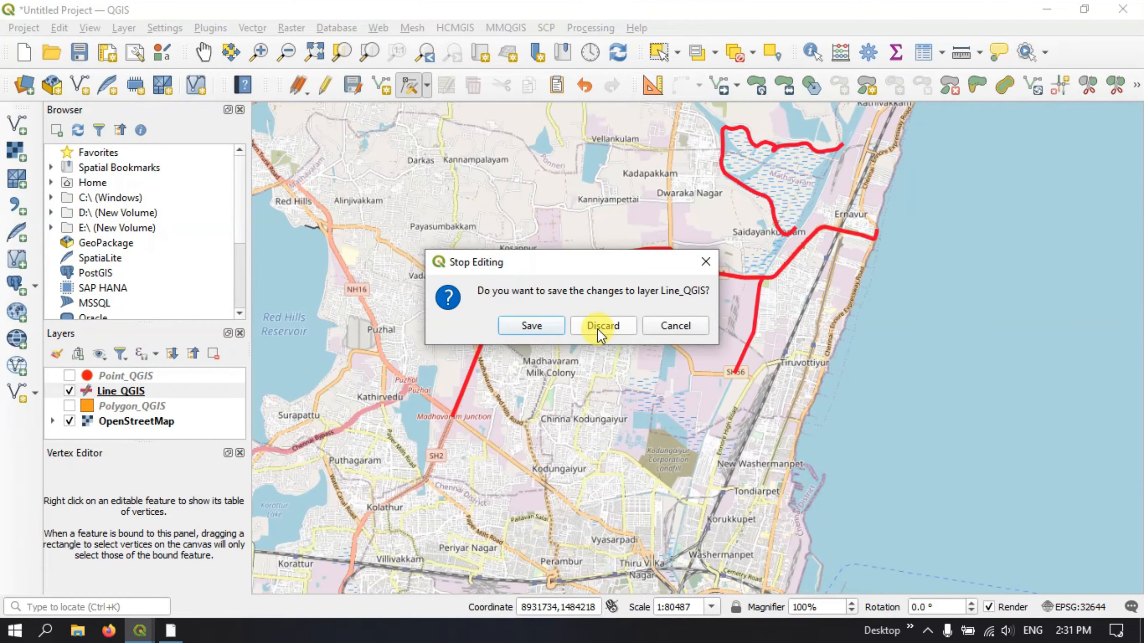
{"action": "left_click", "coordinate": [601, 326]}
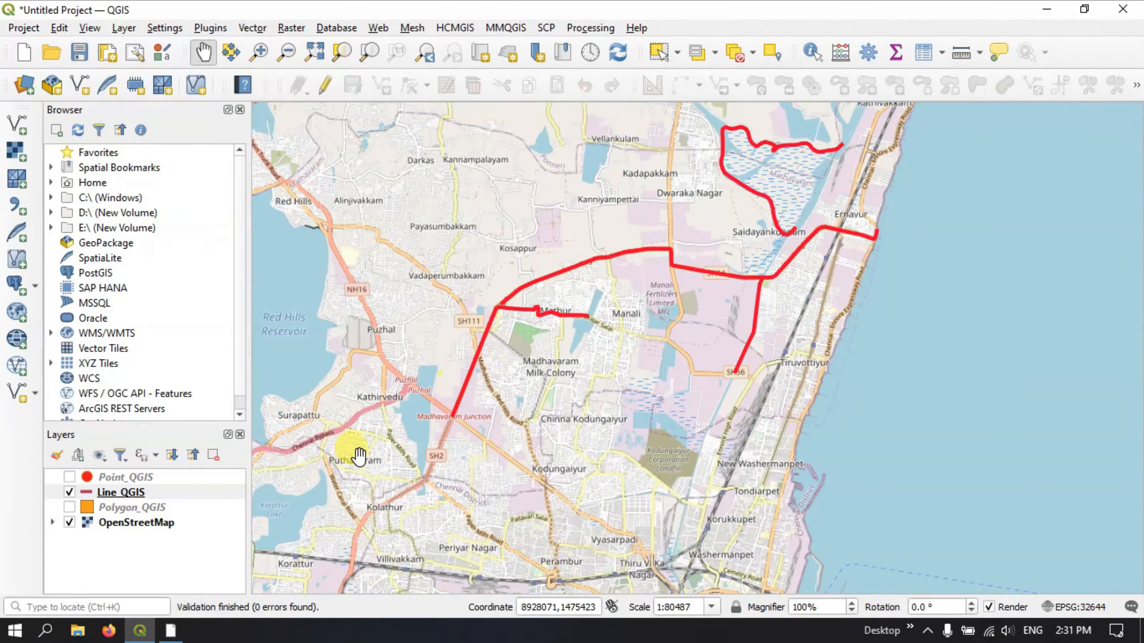
Step: Hide the Line_QGIS layer and show Polygon_QGIS, with all its polygons in view
{"action": "left_click", "coordinate": [70, 493]}
{"action": "left_click", "coordinate": [69, 507]}
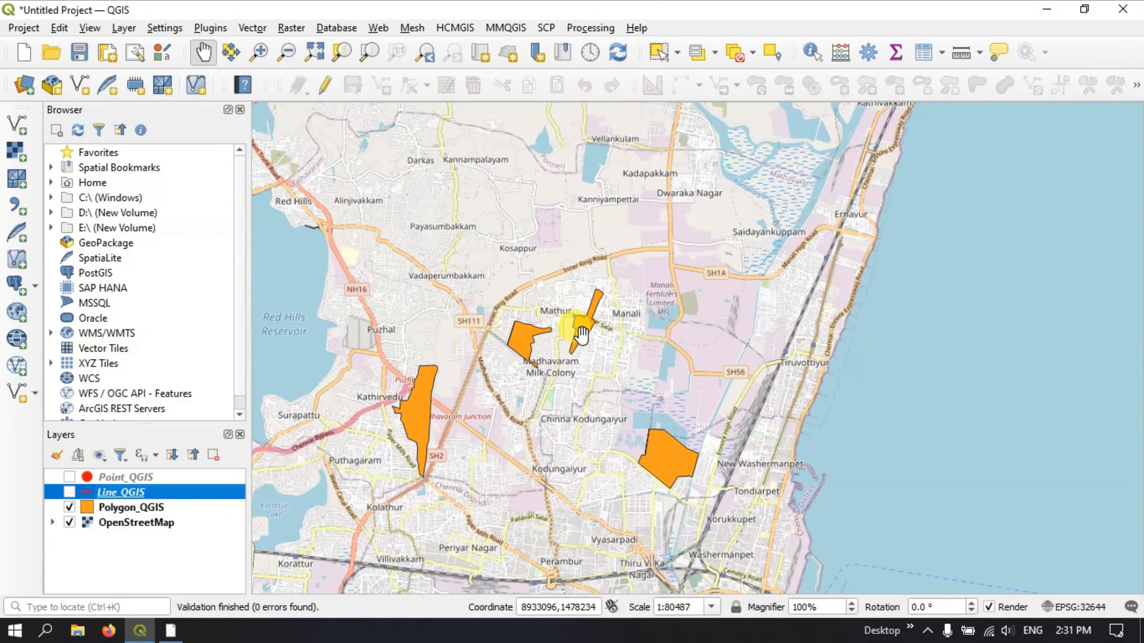
{"action": "scroll", "coordinate": [498, 439], "scroll_direction": "up", "scroll_amount": 1}
{"action": "left_click_drag", "start_coordinate": [543, 383], "coordinate": [607, 383]}
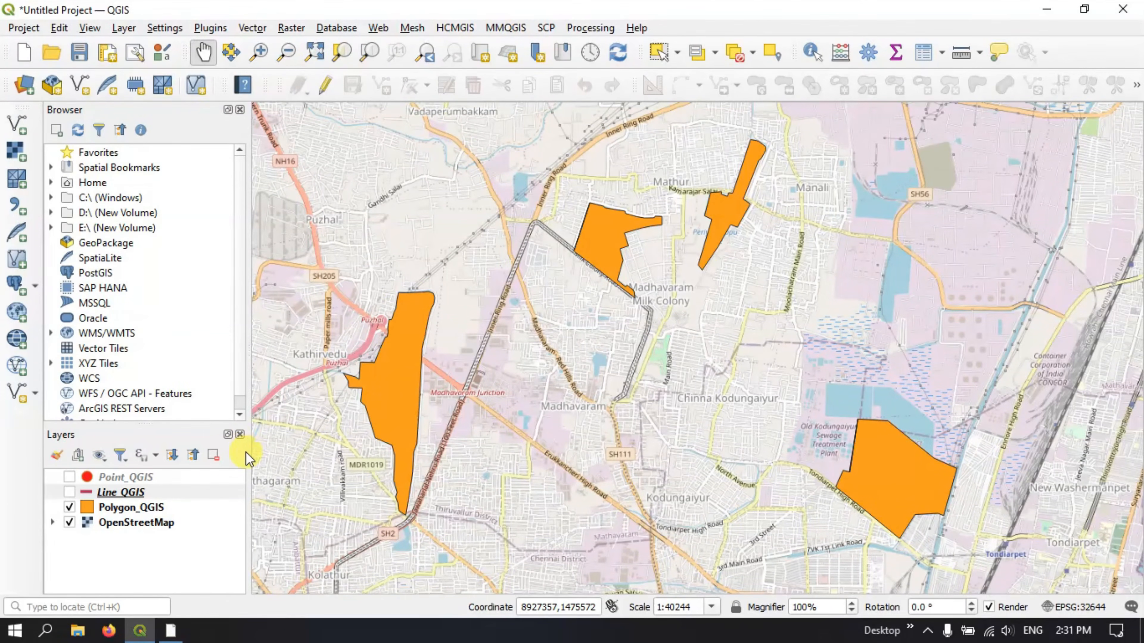
Step: Open the attribute table of Polygon_QGIS and place it so the western polygon stays visible
{"action": "left_click", "coordinate": [145, 514]}
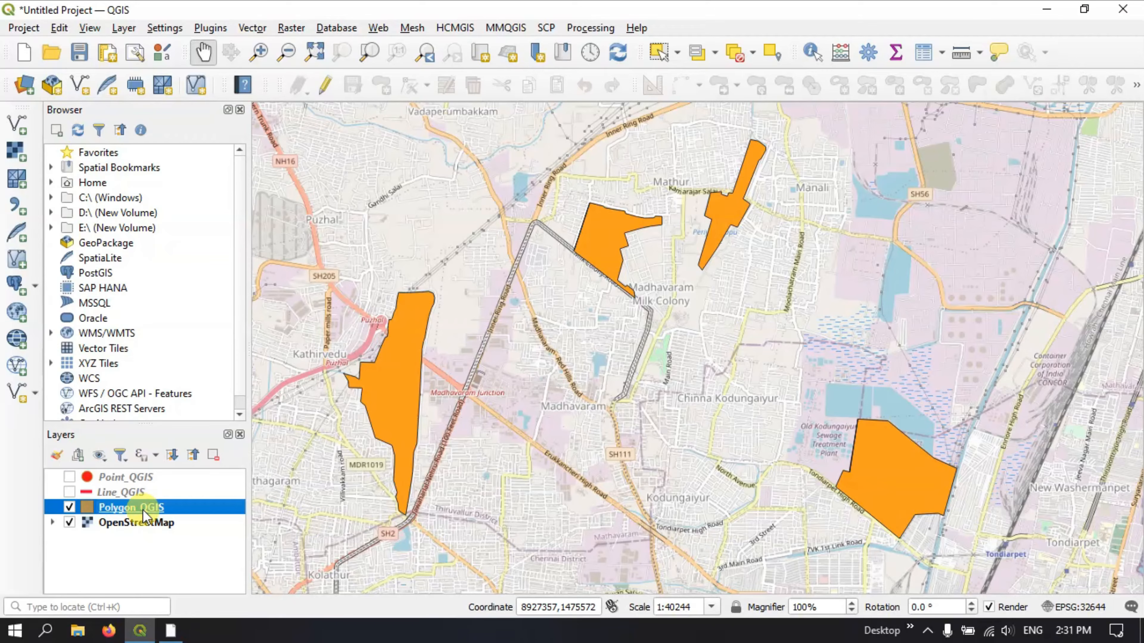
{"action": "right_click", "coordinate": [144, 515]}
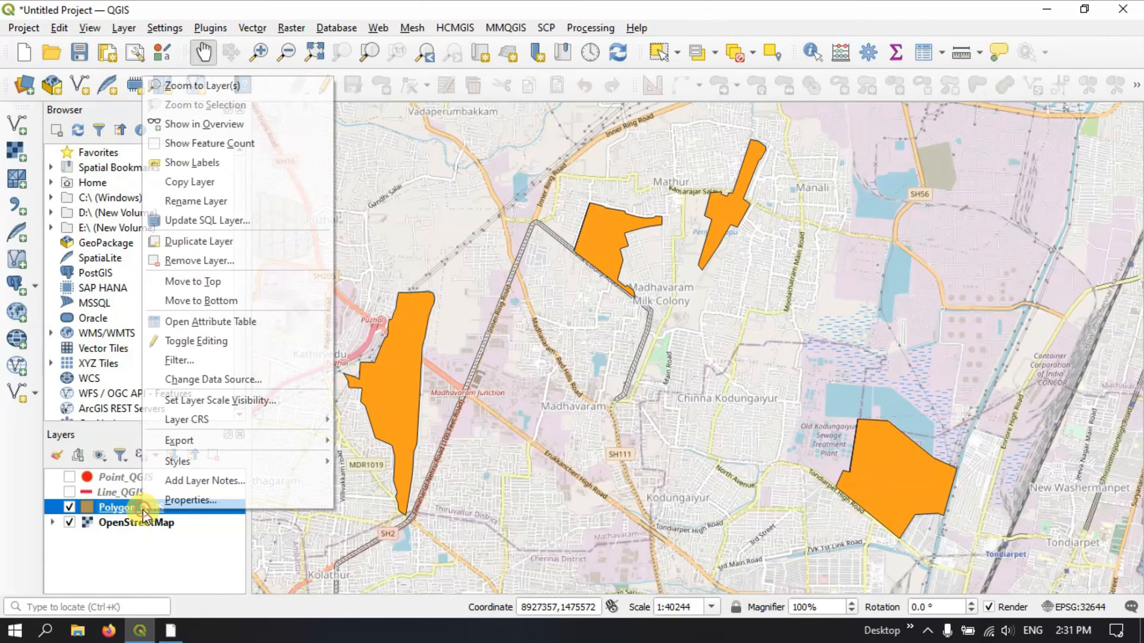
{"action": "left_click", "coordinate": [221, 334]}
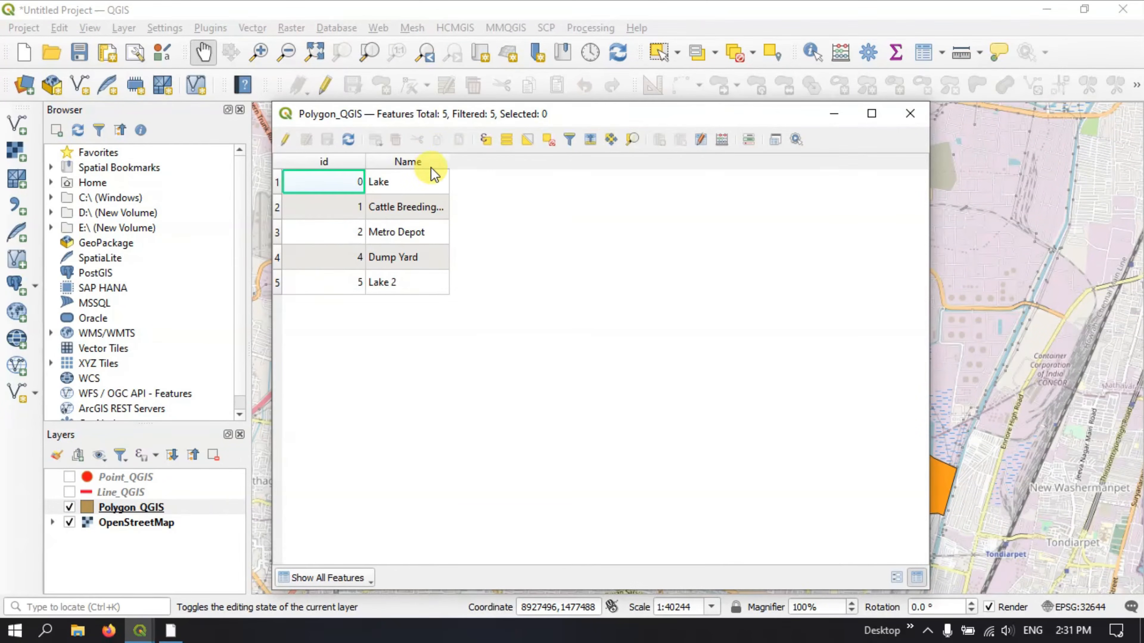
{"action": "left_click_drag", "start_coordinate": [572, 108], "coordinate": [833, 98]}
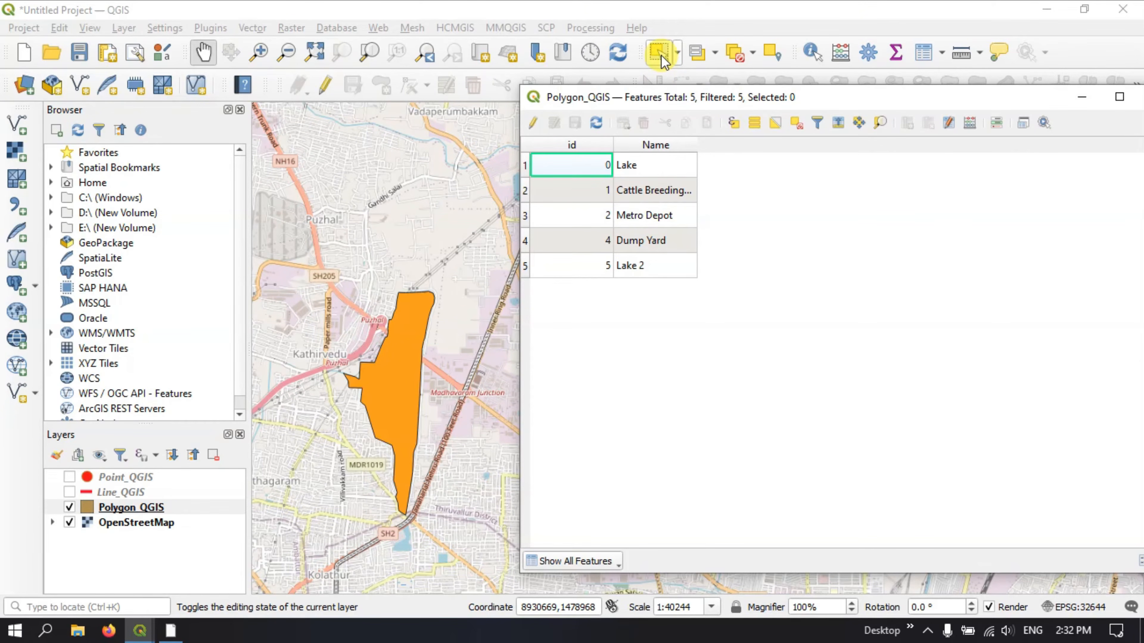
Step: Select the long polygon east of Kathirvedu on the map and find its record in the attribute table
{"action": "left_click", "coordinate": [659, 52]}
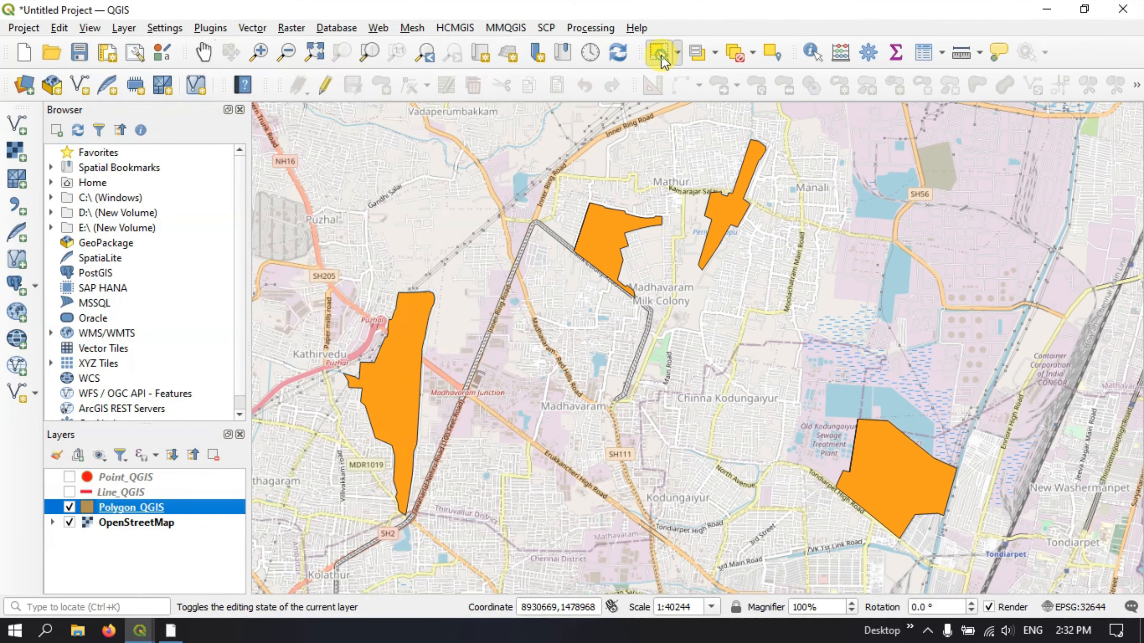
{"action": "left_click", "coordinate": [406, 359]}
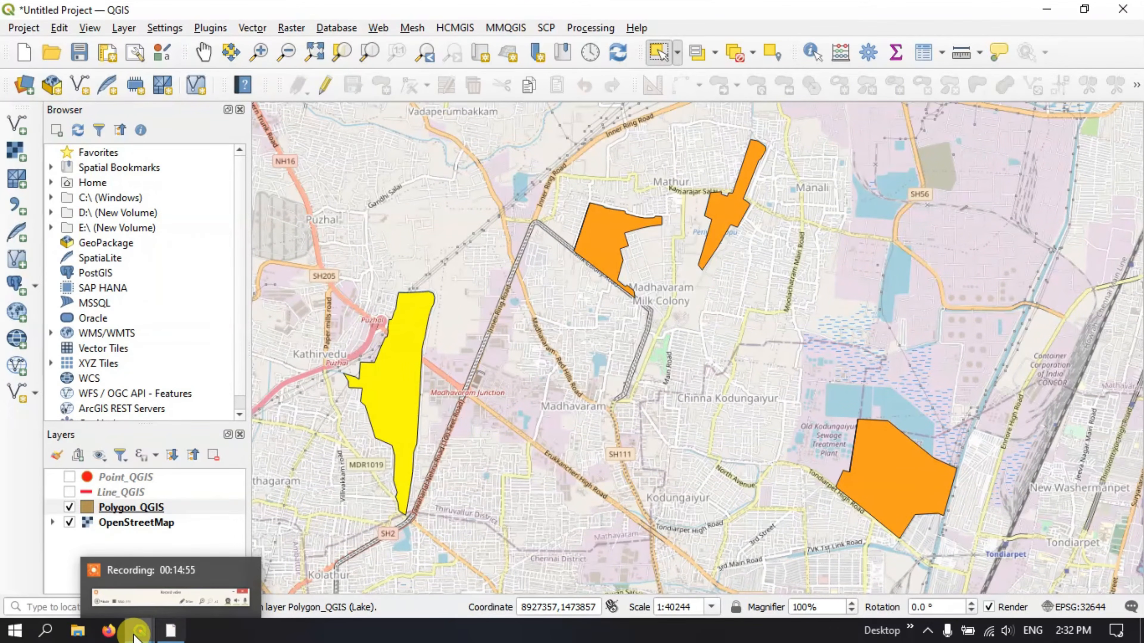
{"action": "mouse_move", "coordinate": [135, 631]}
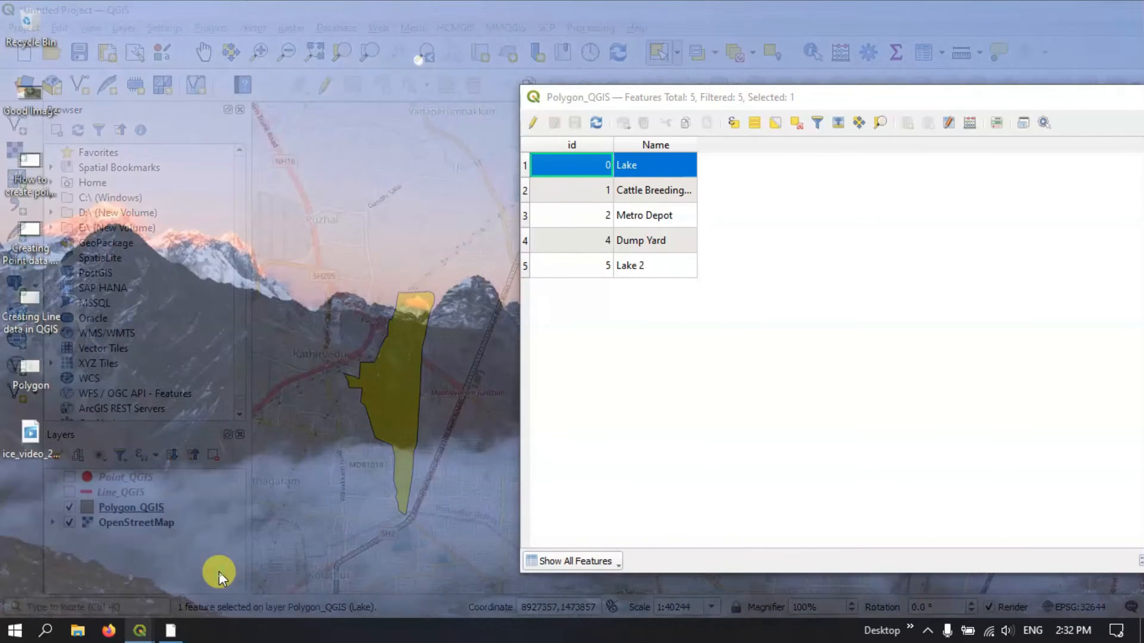
{"action": "left_click", "coordinate": [217, 576]}
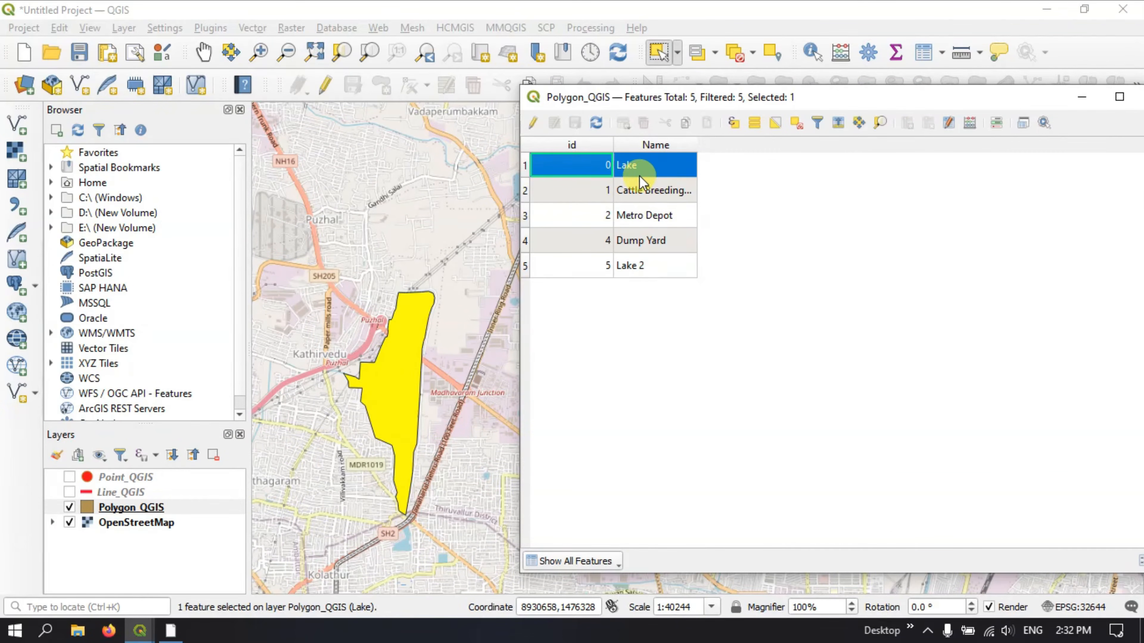
{"action": "left_click", "coordinate": [648, 167]}
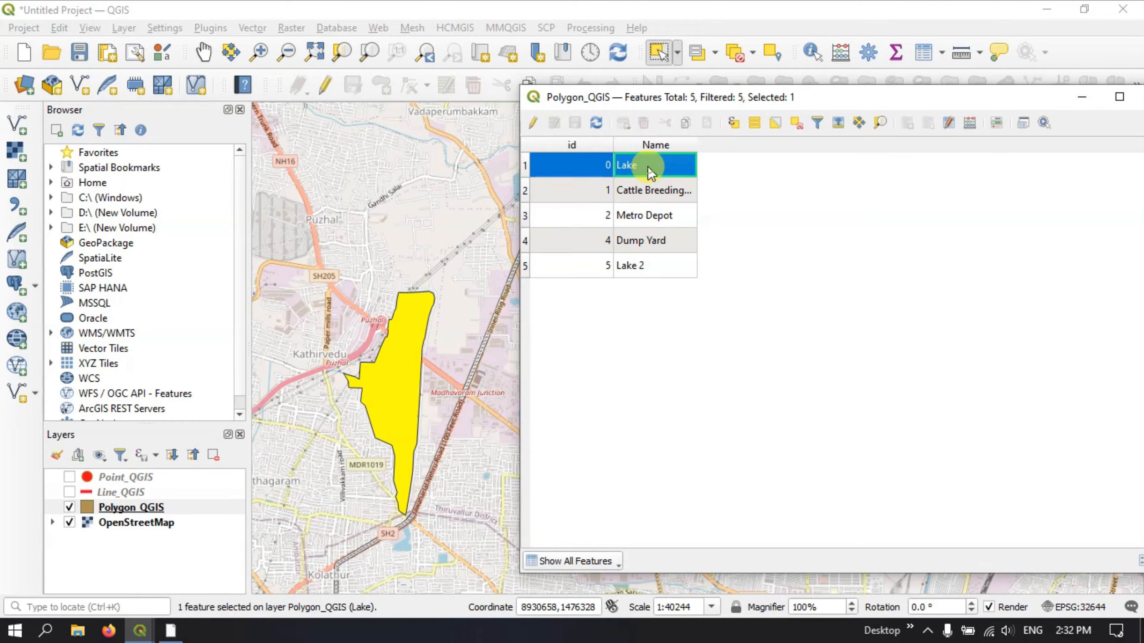
{"action": "right_click", "coordinate": [651, 172]}
{"action": "key", "text": "Escape"}
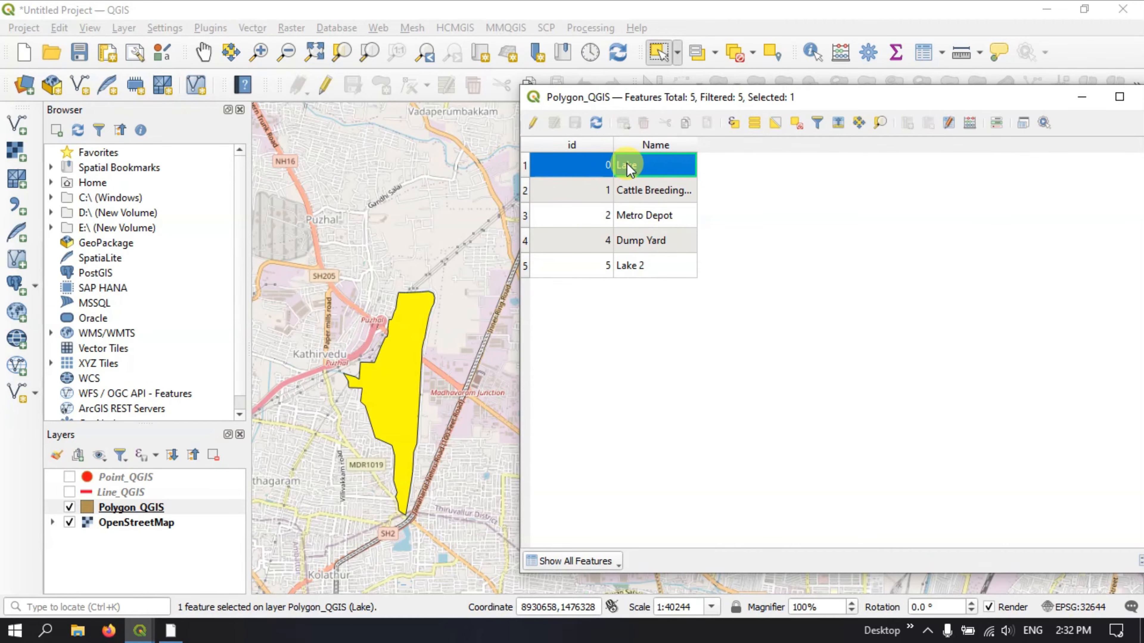
Step: Turn on editing for Polygon_QGIS and set the selected record's Name to Puzhal Lake
{"action": "left_click", "coordinate": [534, 123]}
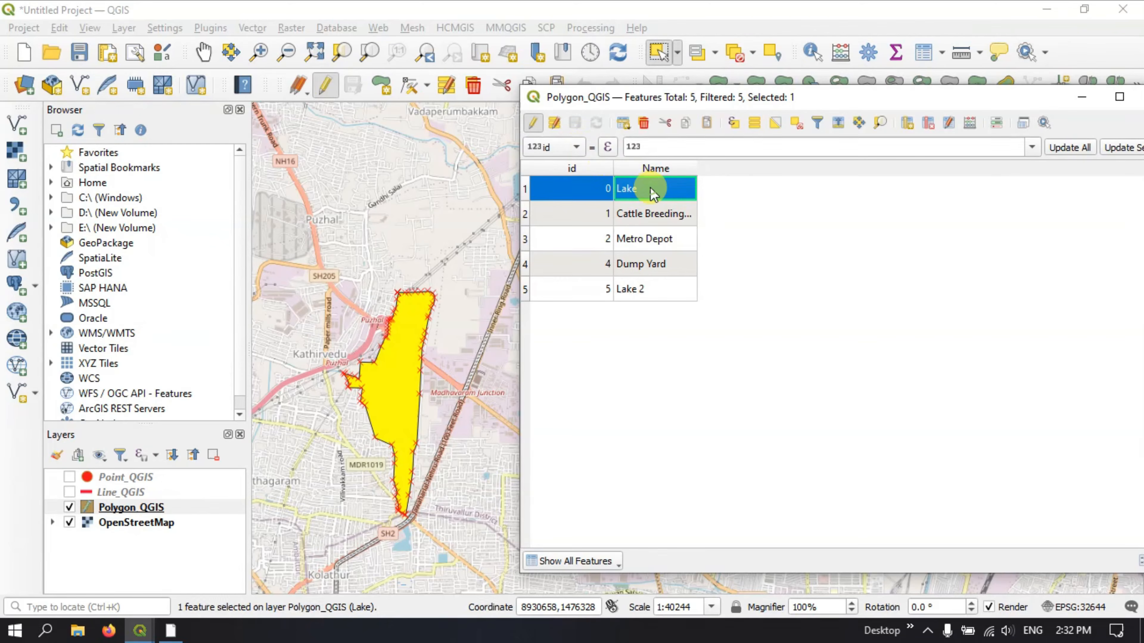
{"action": "double_click", "coordinate": [634, 188]}
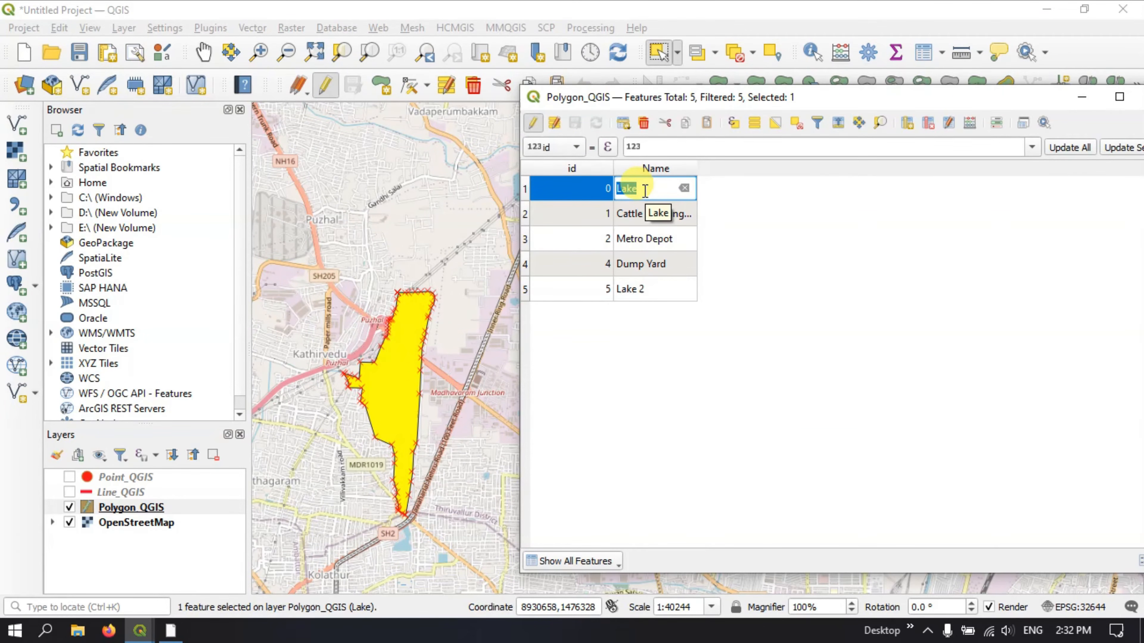
{"action": "key", "text": "BackSpace"}
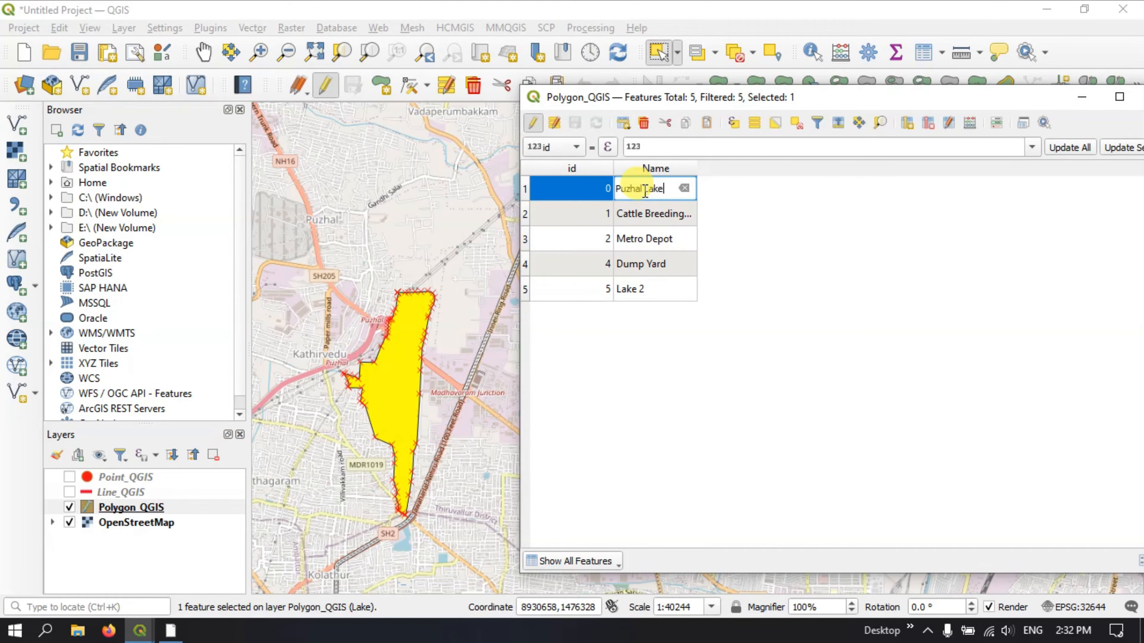
{"action": "left_click", "coordinate": [738, 233]}
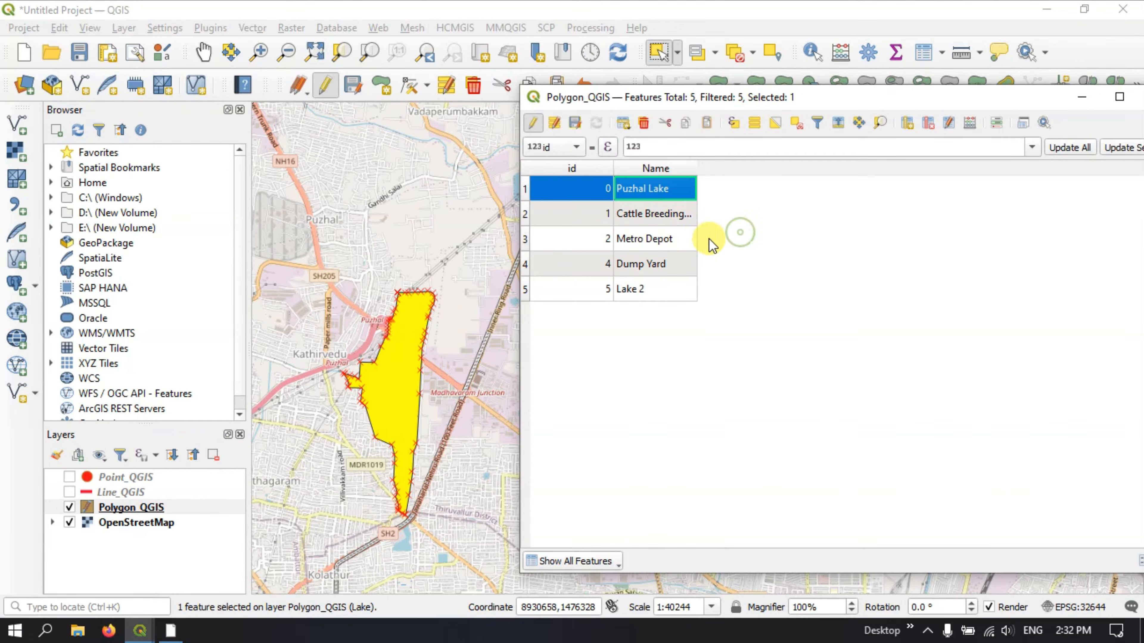
Step: Open the Name values of the other four records for editing, one after another
{"action": "double_click", "coordinate": [657, 212]}
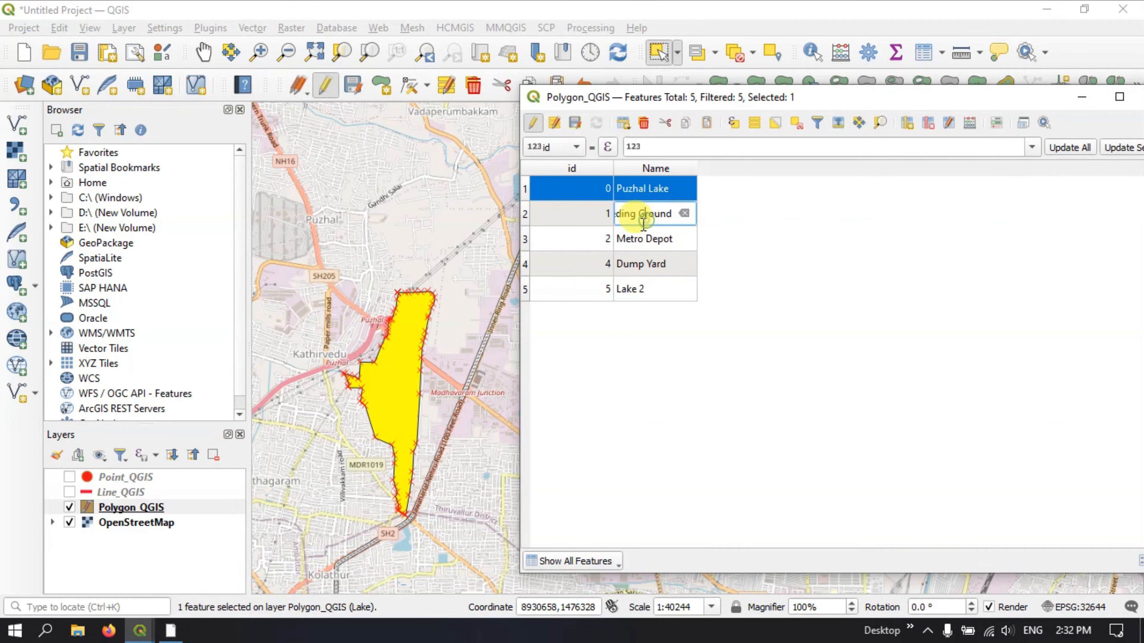
{"action": "double_click", "coordinate": [642, 239]}
{"action": "double_click", "coordinate": [638, 264]}
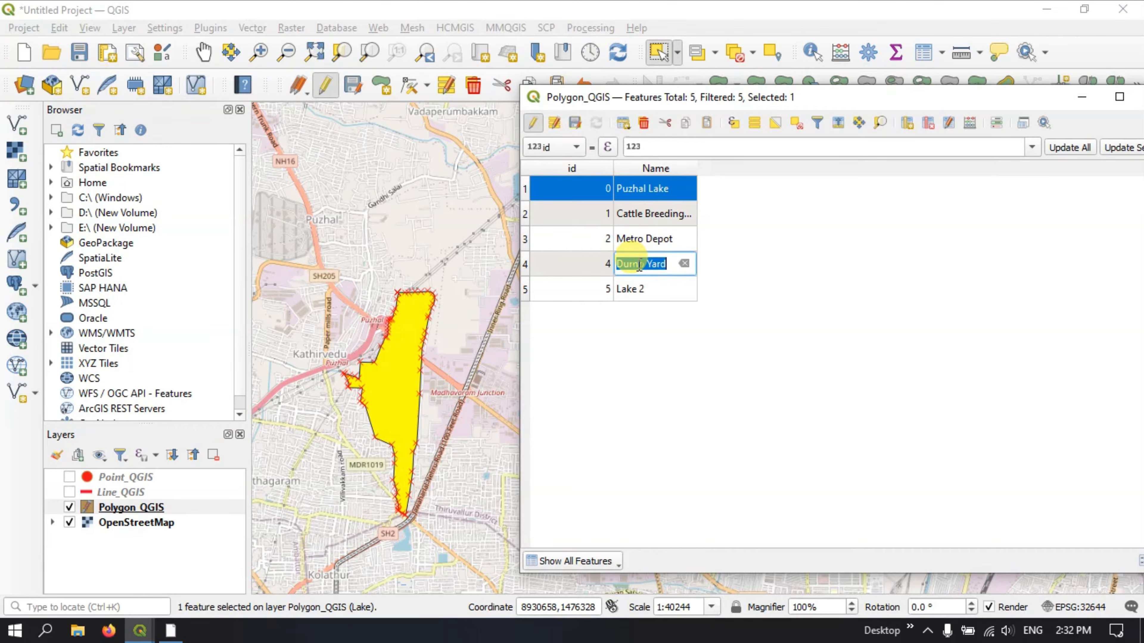
{"action": "double_click", "coordinate": [636, 284]}
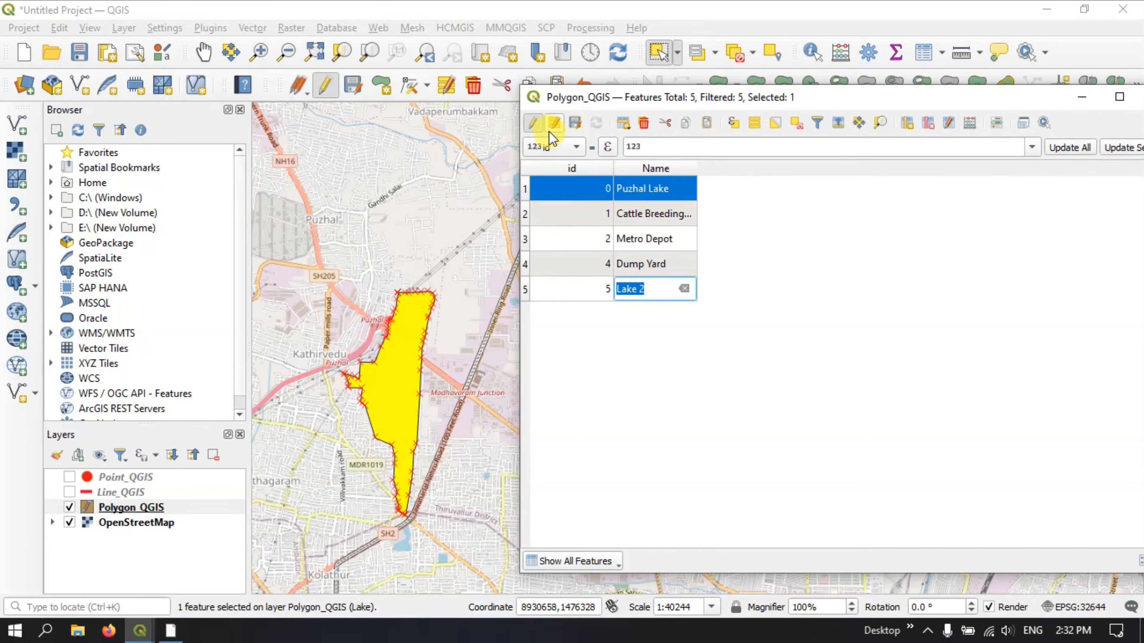
Step: Save the Polygon_QGIS edits, turn off editing, and bring the attribute table fully into view
{"action": "left_click", "coordinate": [576, 127]}
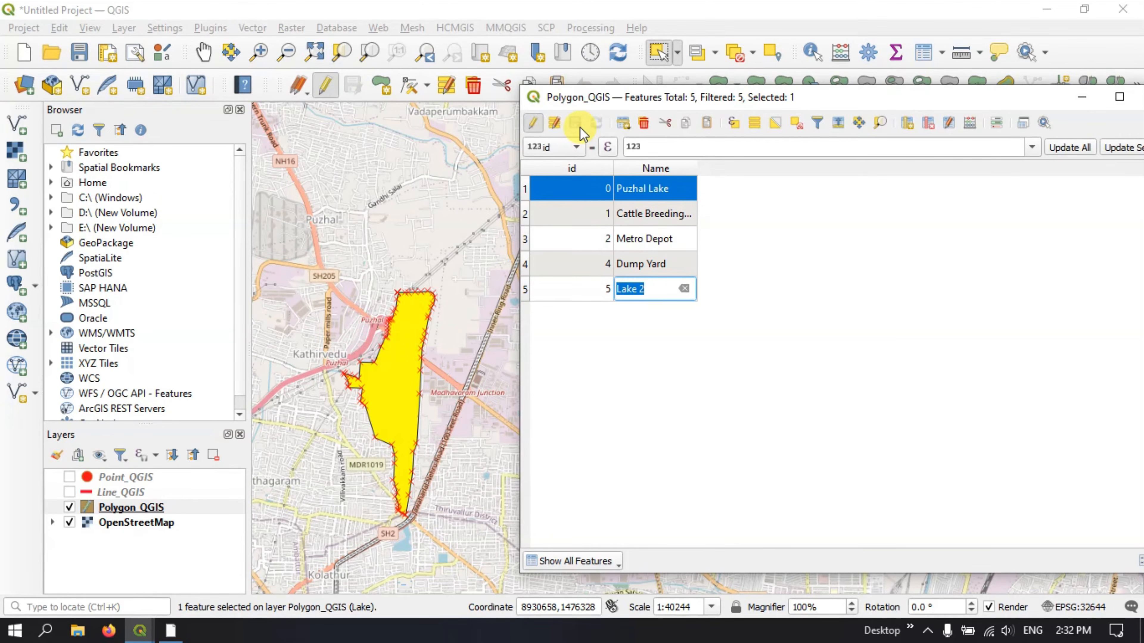
{"action": "left_click", "coordinate": [533, 126]}
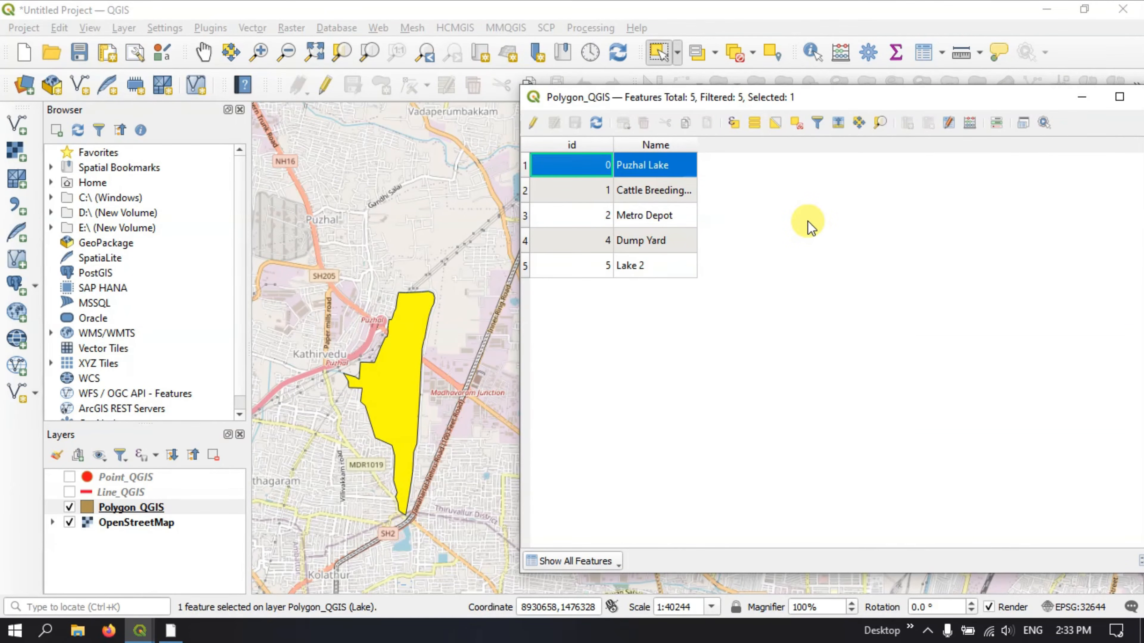
{"action": "left_click_drag", "start_coordinate": [1007, 97], "coordinate": [830, 97]}
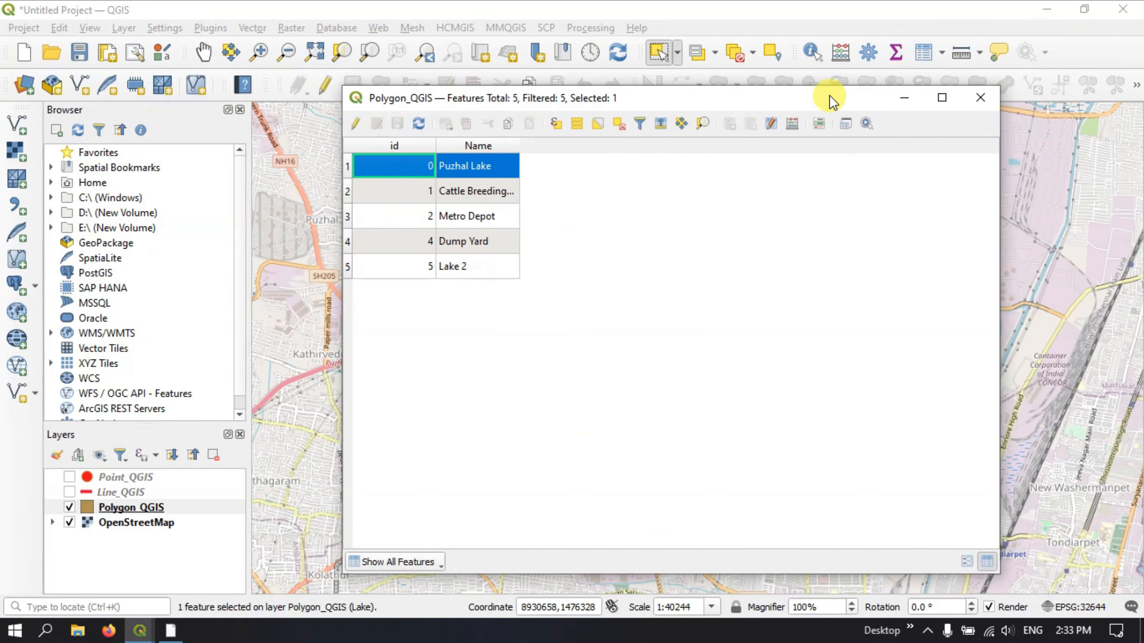
Step: Close the Polygon_QGIS attribute table and turn on editing for the layer
{"action": "left_click", "coordinate": [981, 98]}
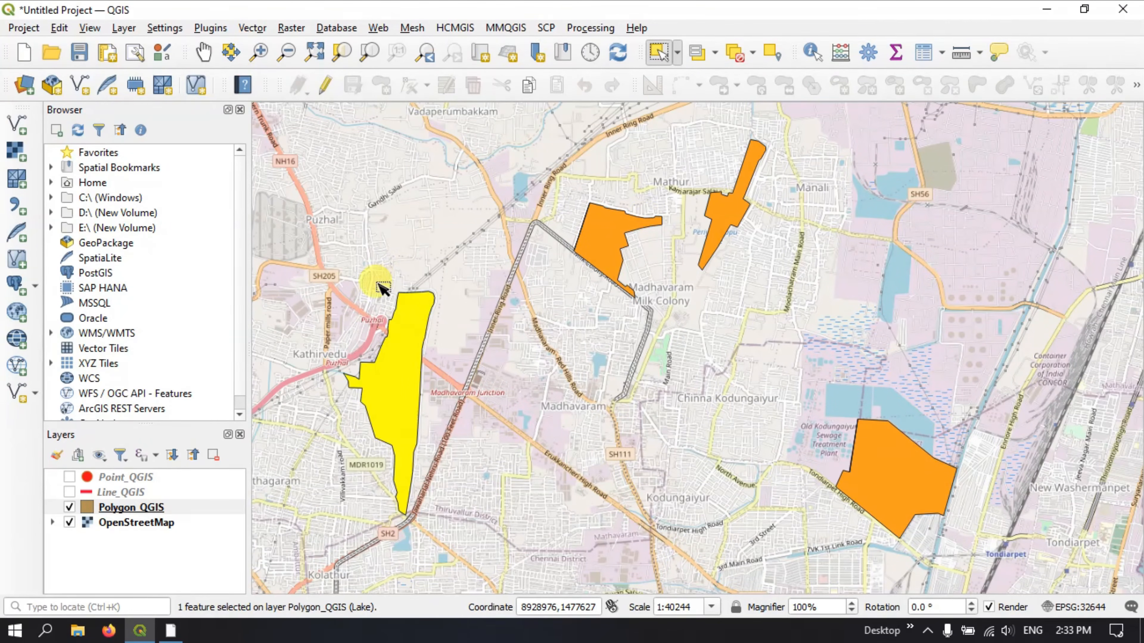
{"action": "scroll", "coordinate": [691, 196], "scroll_direction": "down", "scroll_amount": 1}
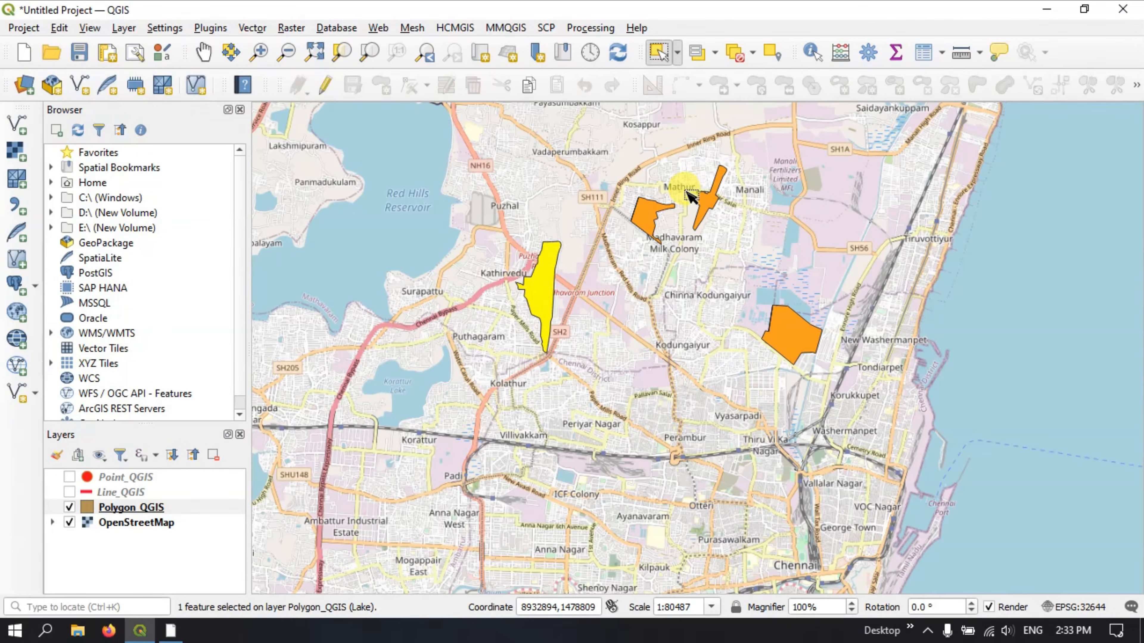
{"action": "scroll", "coordinate": [509, 261], "scroll_direction": "up", "scroll_amount": 1}
{"action": "scroll", "coordinate": [519, 266], "scroll_direction": "up", "scroll_amount": 1}
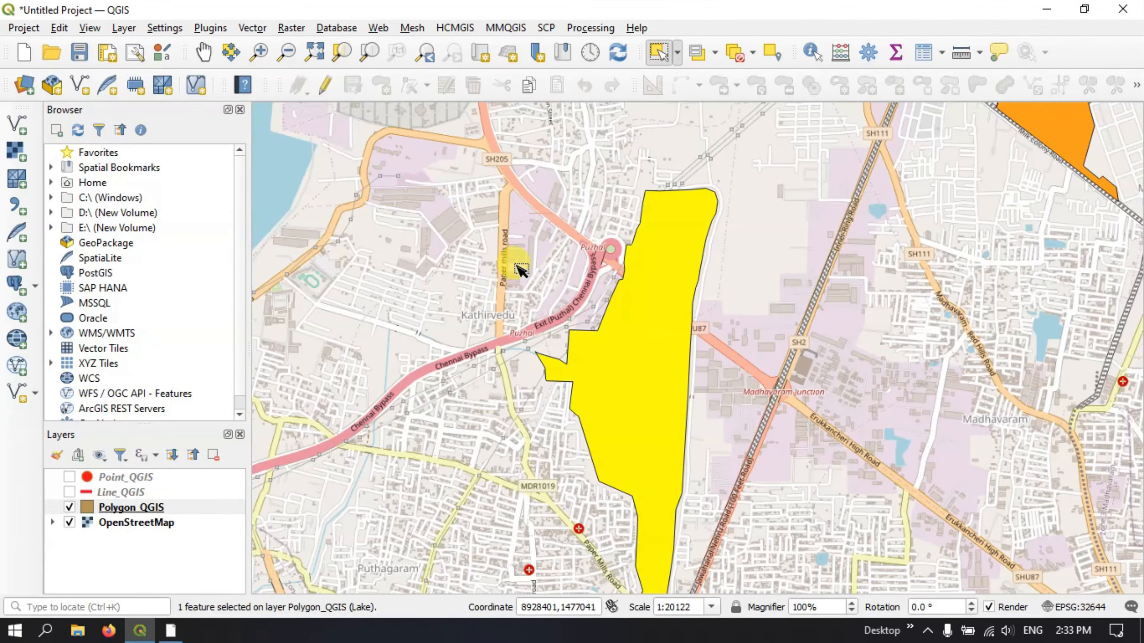
{"action": "scroll", "coordinate": [519, 266], "scroll_direction": "down", "scroll_amount": 1}
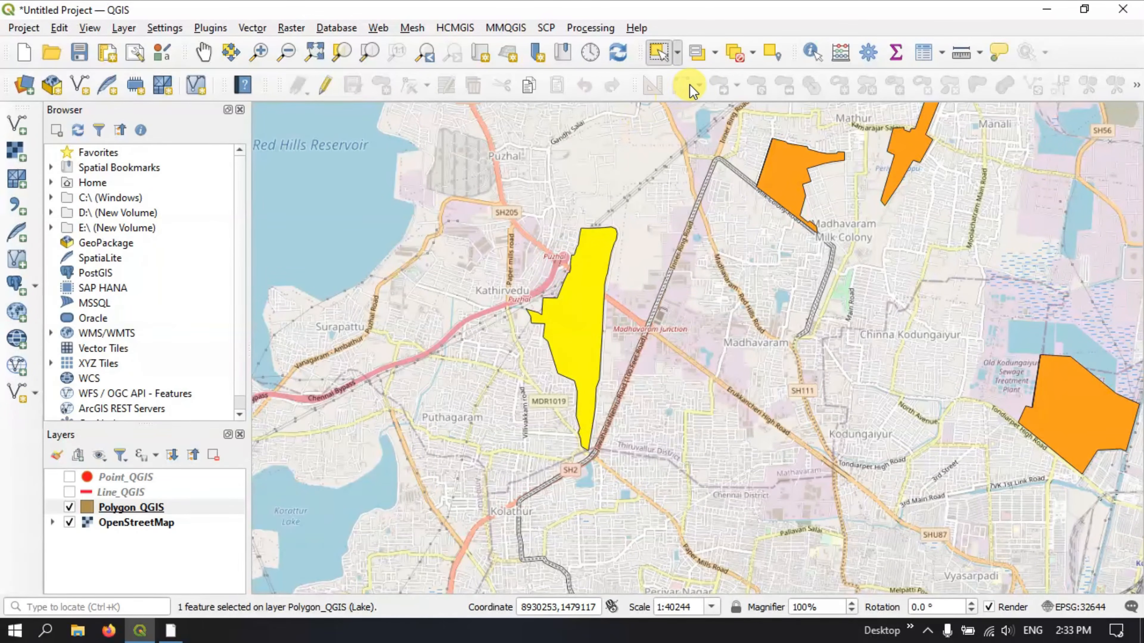
{"action": "left_click", "coordinate": [330, 91]}
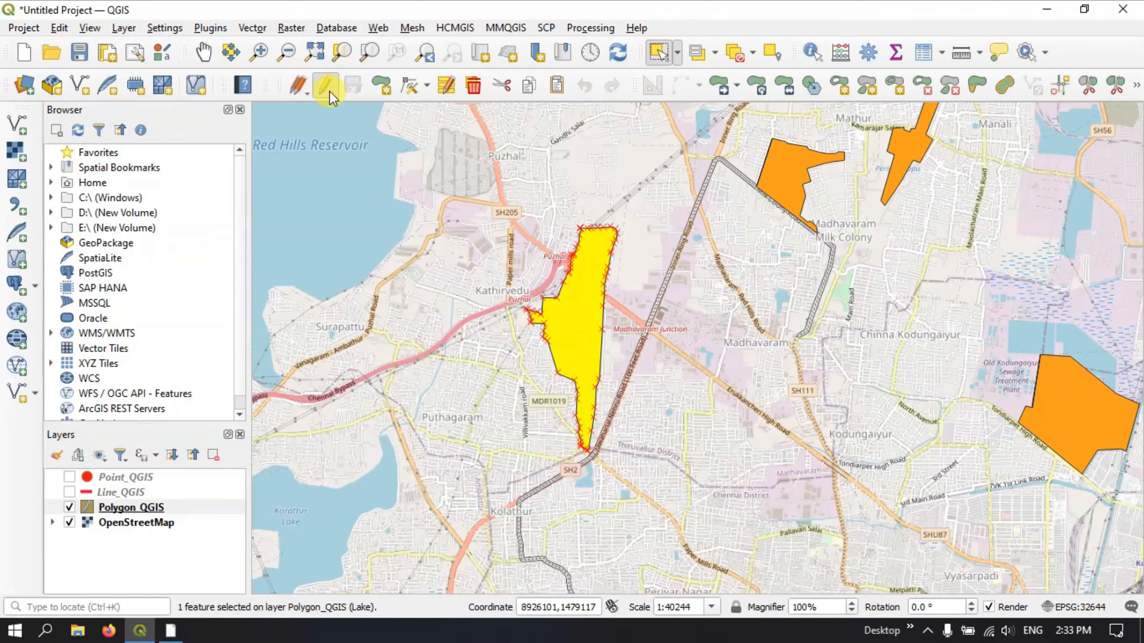
Step: Move the selected lake polygon east of Kathirvedu a short distance east toward Madhavaram Junction
{"action": "left_click", "coordinate": [739, 84]}
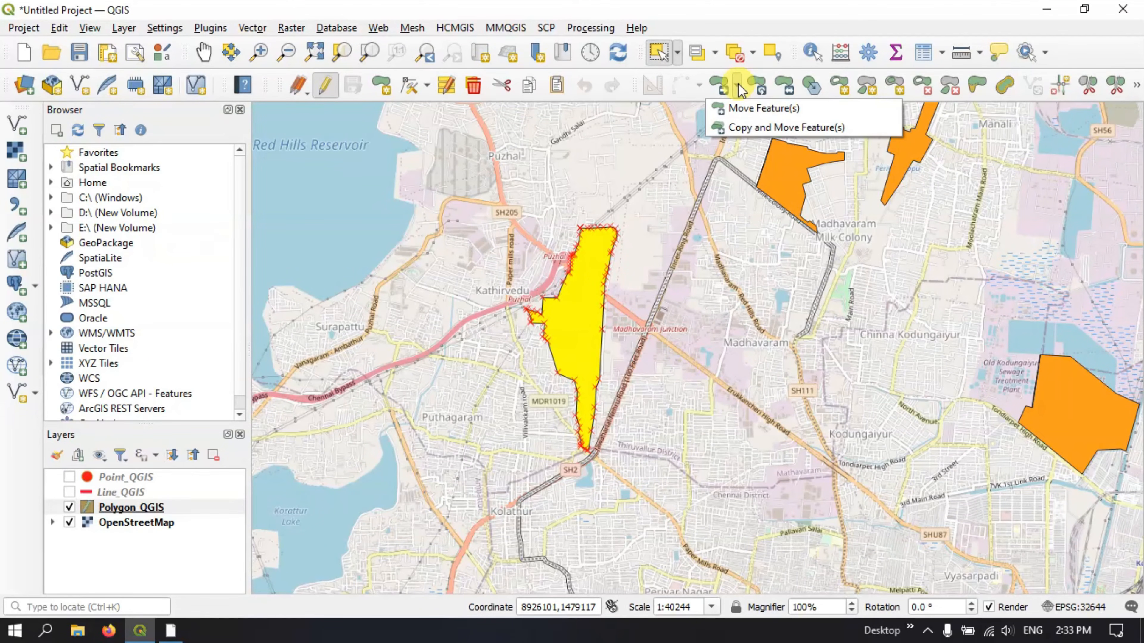
{"action": "left_click", "coordinate": [751, 108]}
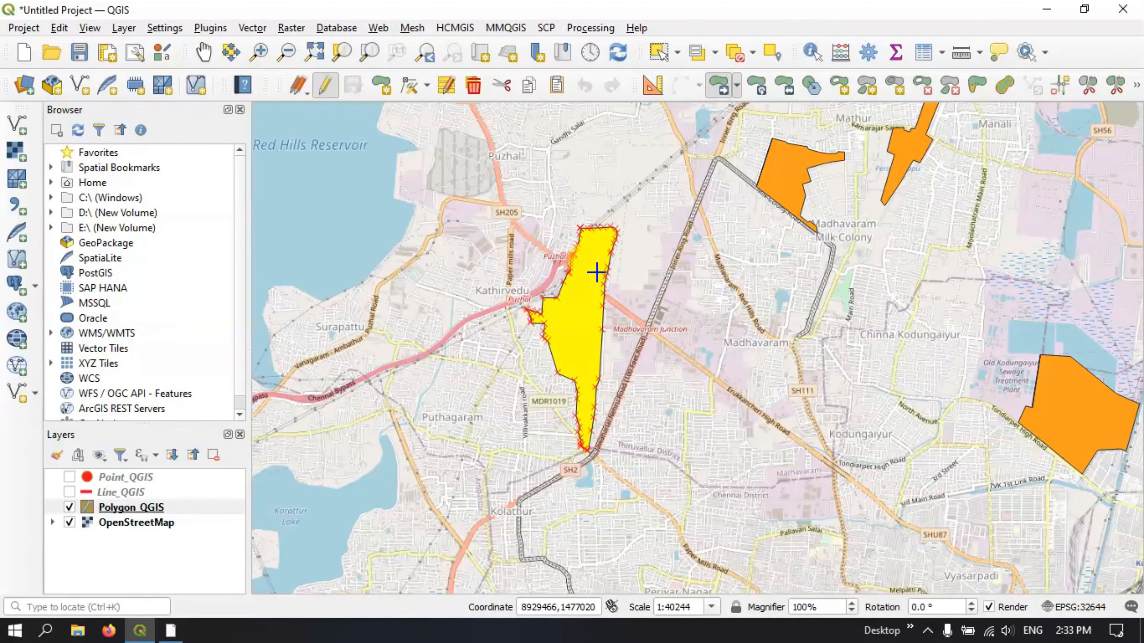
{"action": "left_click", "coordinate": [580, 311]}
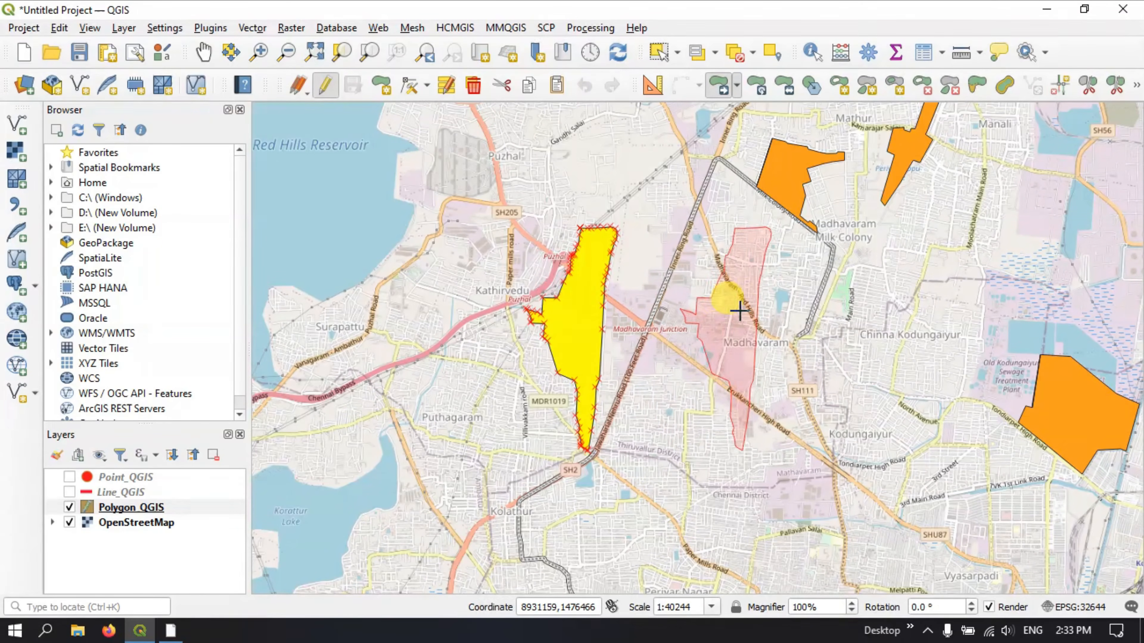
{"action": "left_click", "coordinate": [649, 309]}
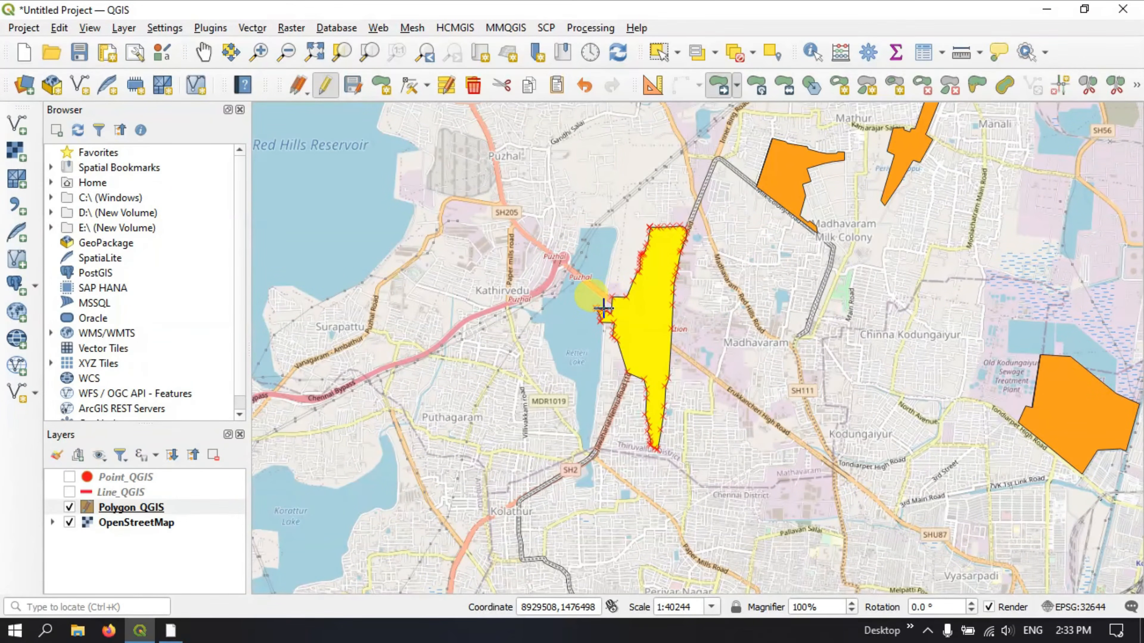
Step: Move the lake polygon back west over its lake, and undo both moves
{"action": "left_click", "coordinate": [645, 316]}
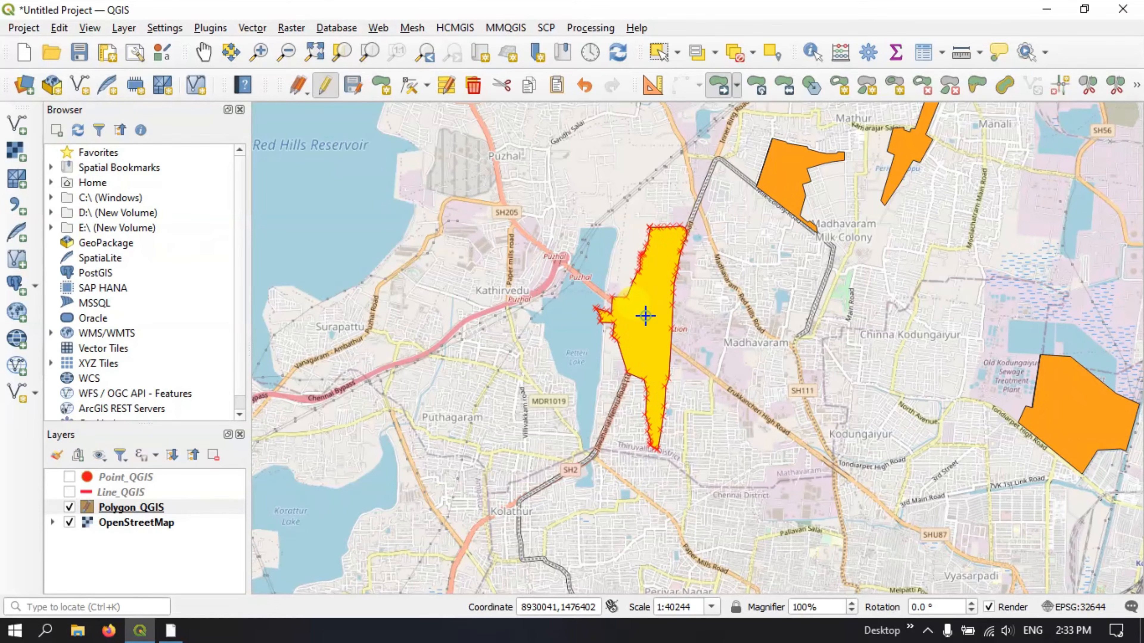
{"action": "left_click", "coordinate": [575, 317]}
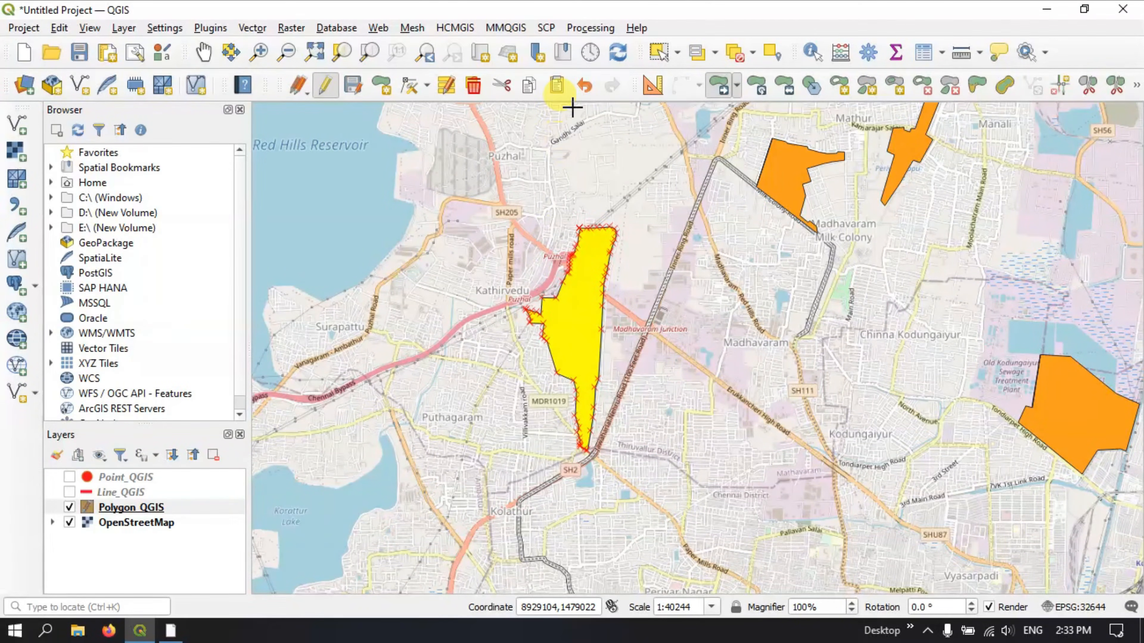
{"action": "left_click", "coordinate": [583, 85]}
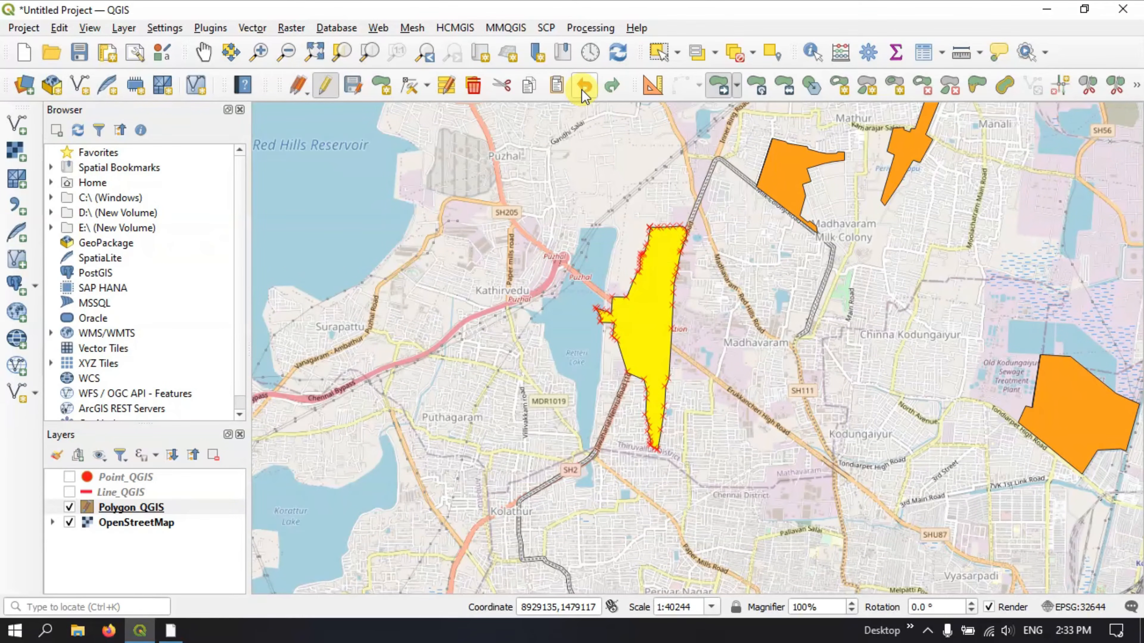
{"action": "left_click", "coordinate": [582, 87]}
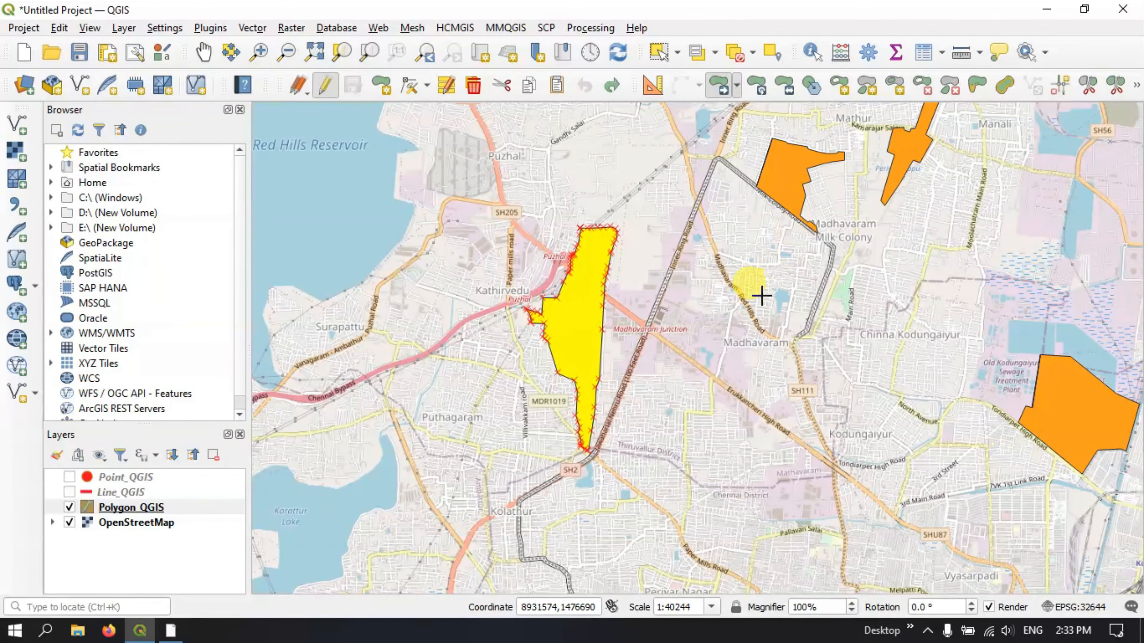
Step: Use Copy and Move Feature(s) to place a copy of the lake polygon directly over the original
{"action": "left_click", "coordinate": [739, 92]}
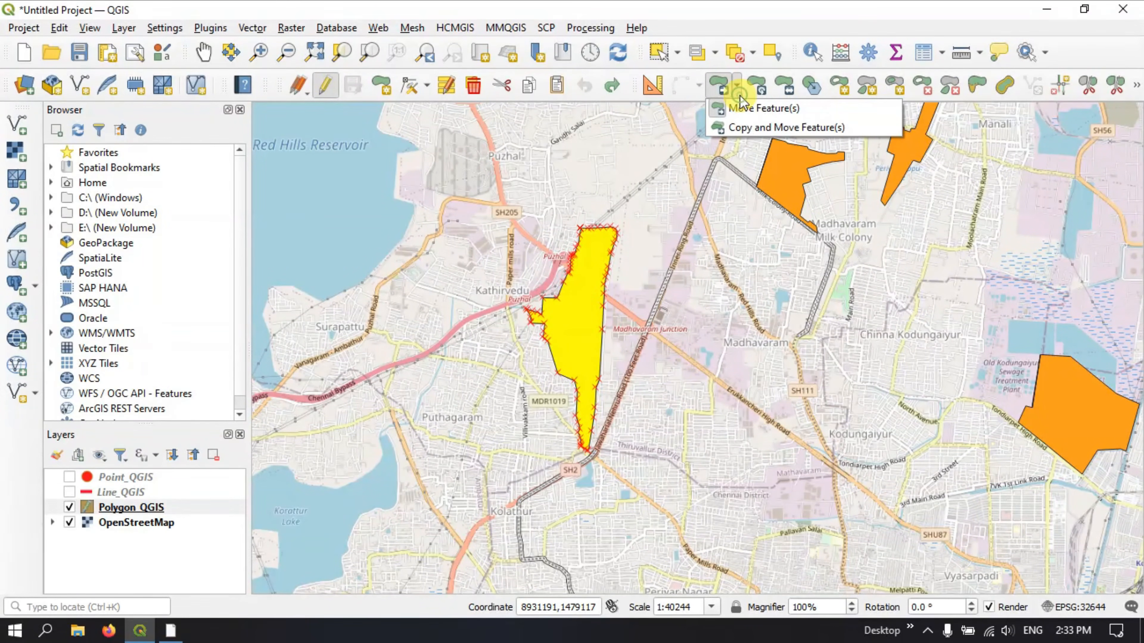
{"action": "left_click", "coordinate": [747, 128]}
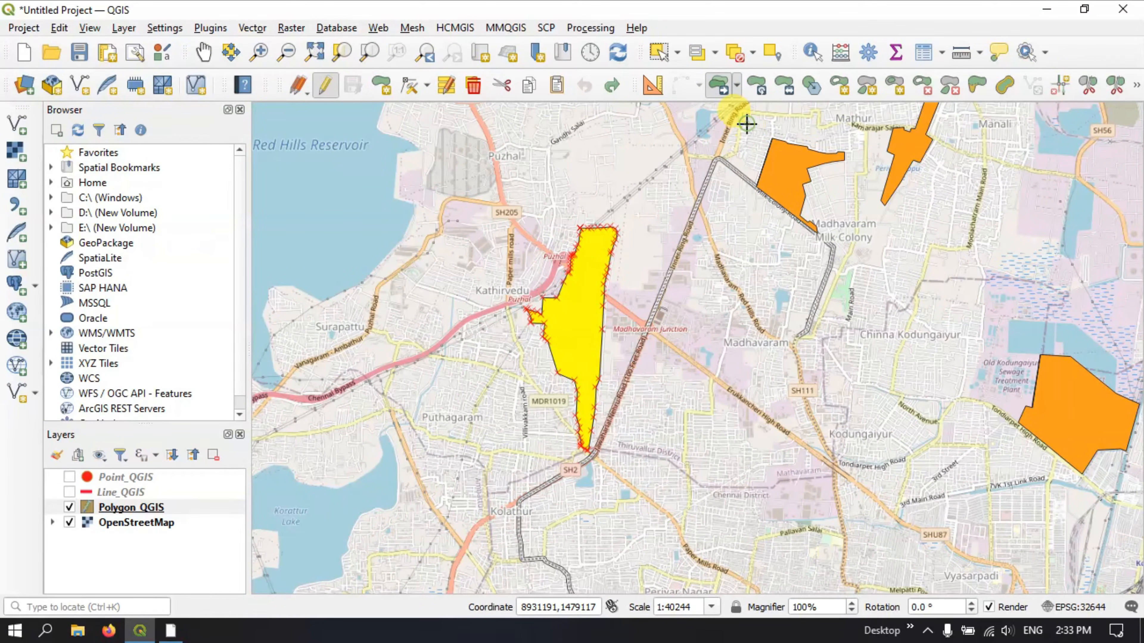
{"action": "left_click", "coordinate": [571, 323]}
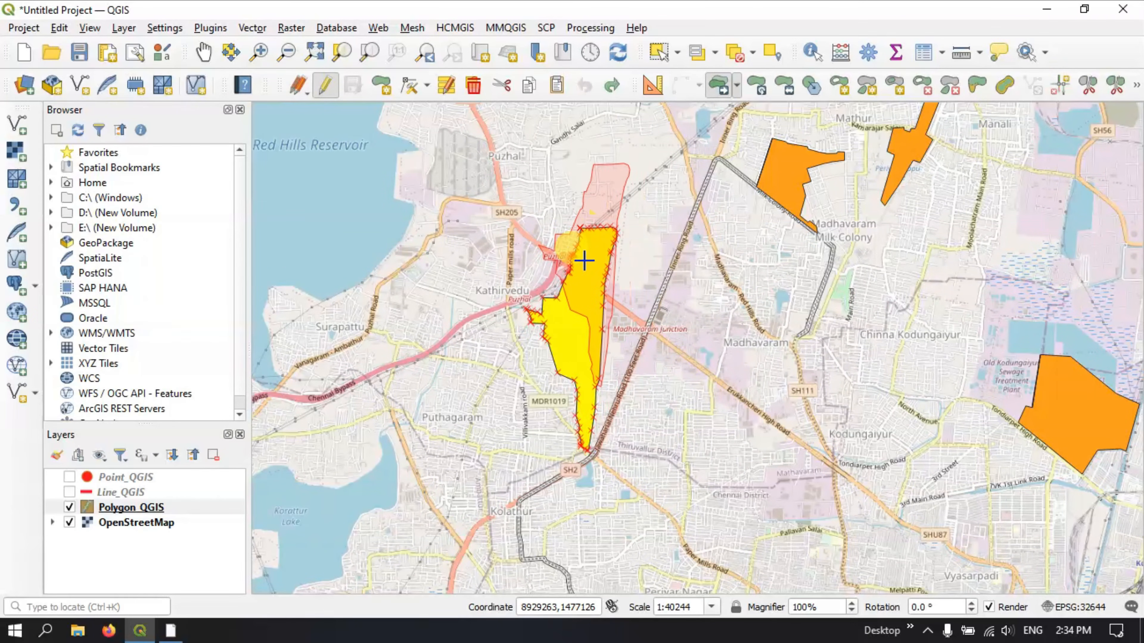
{"action": "left_click", "coordinate": [573, 323]}
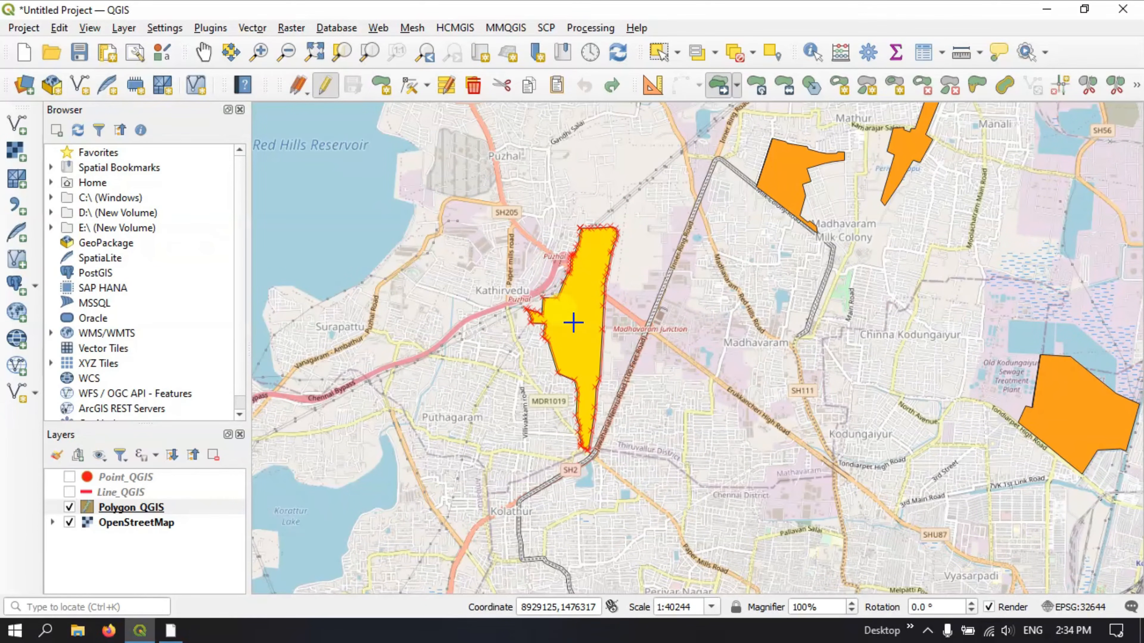
{"action": "left_click", "coordinate": [573, 322]}
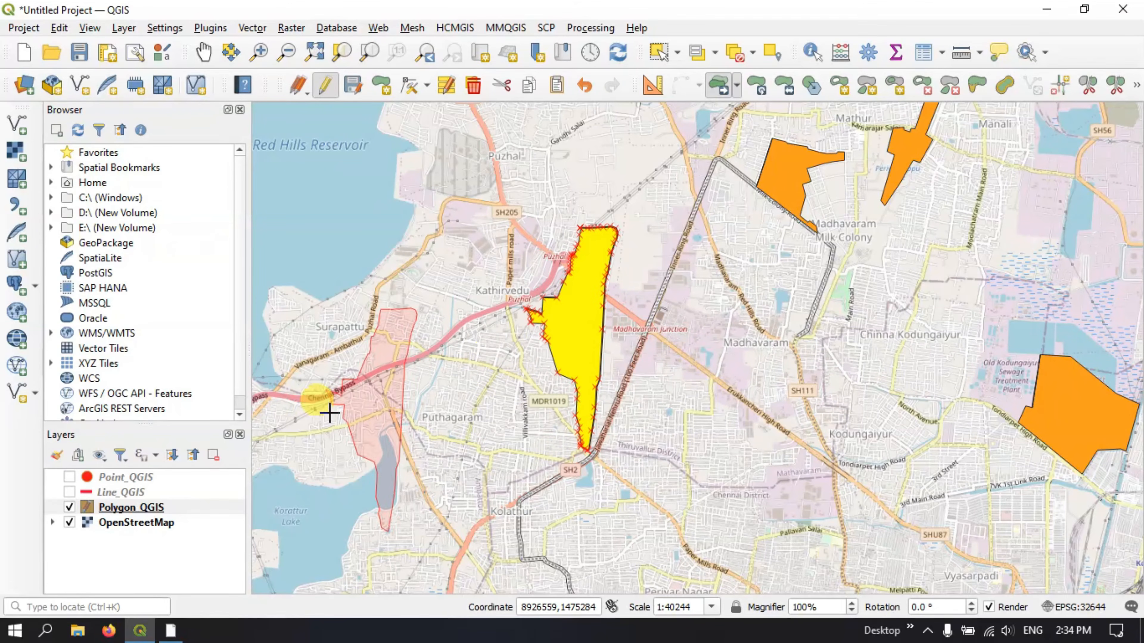
{"action": "left_click", "coordinate": [561, 314]}
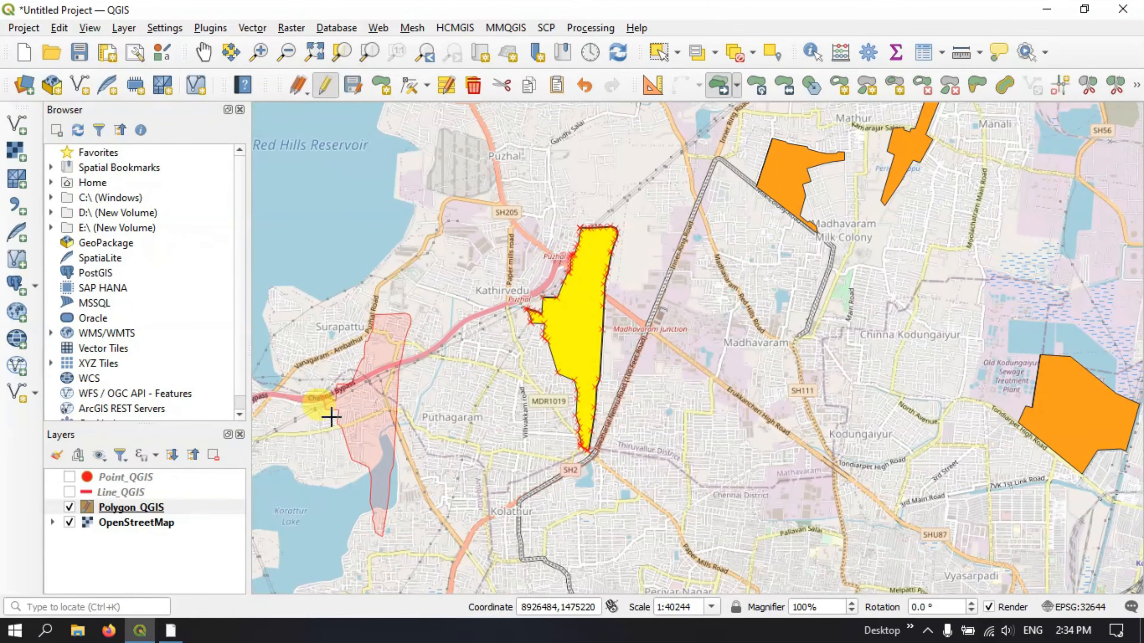
Step: Compare the two Puzhal Lake records by selecting each in the Polygon_QGIS attribute table, and minimize the table
{"action": "right_click", "coordinate": [142, 505]}
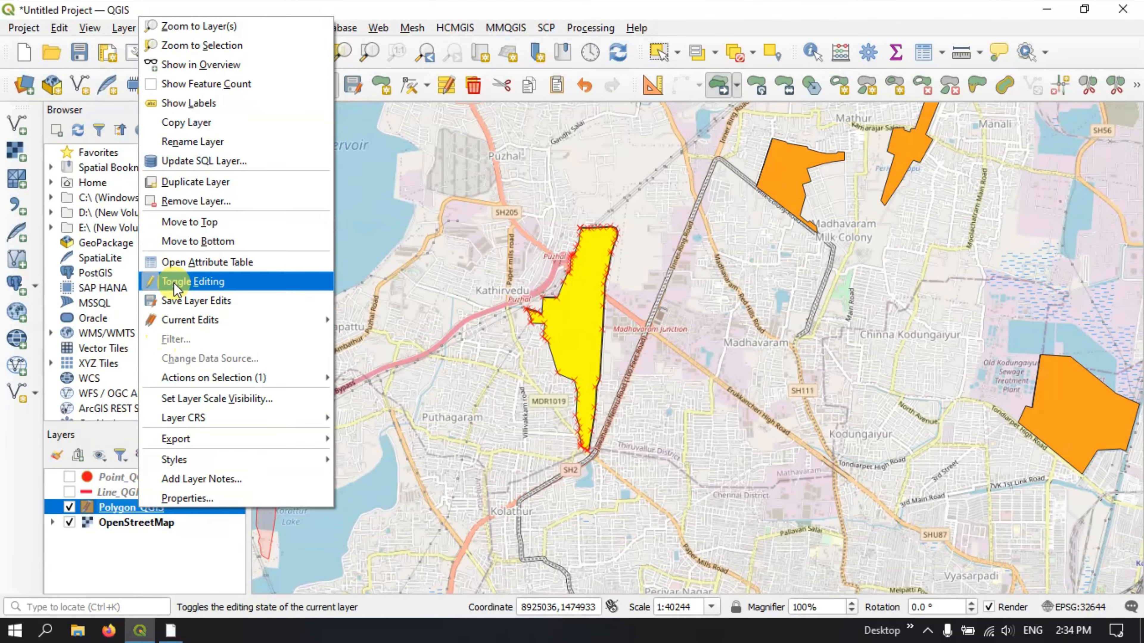
{"action": "left_click", "coordinate": [188, 266]}
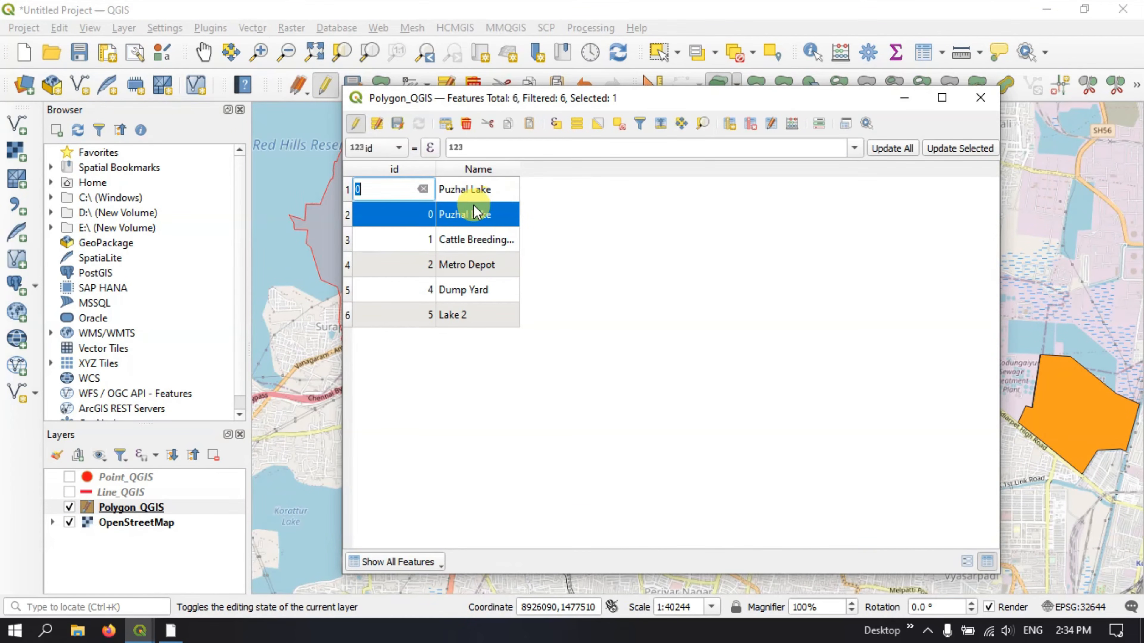
{"action": "left_click", "coordinate": [348, 192]}
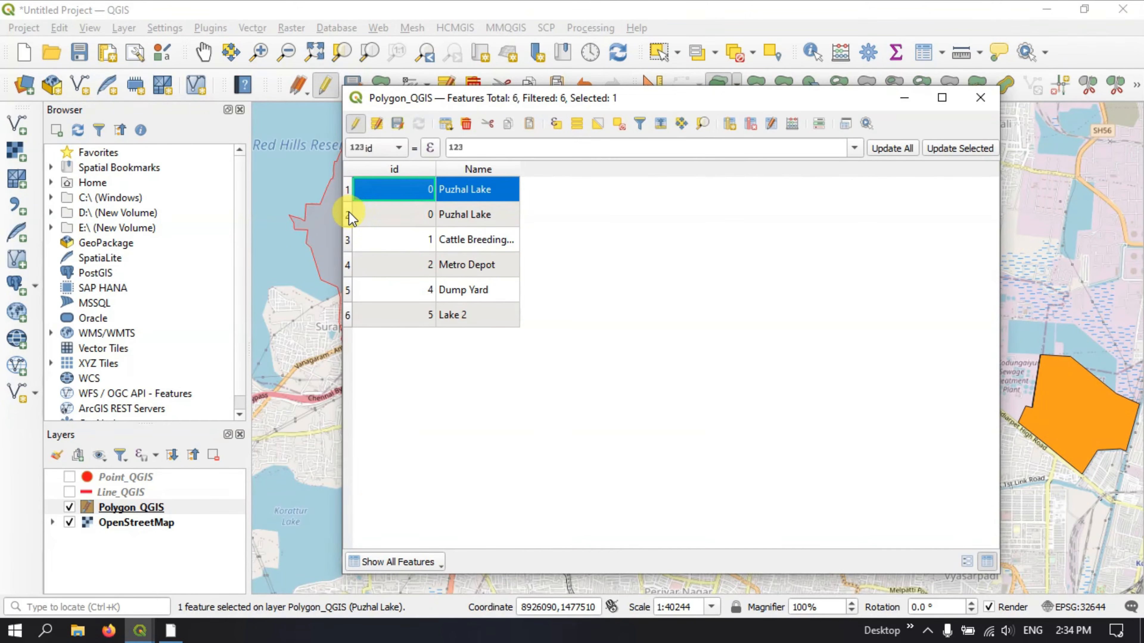
{"action": "left_click", "coordinate": [348, 214]}
{"action": "left_click", "coordinate": [349, 191]}
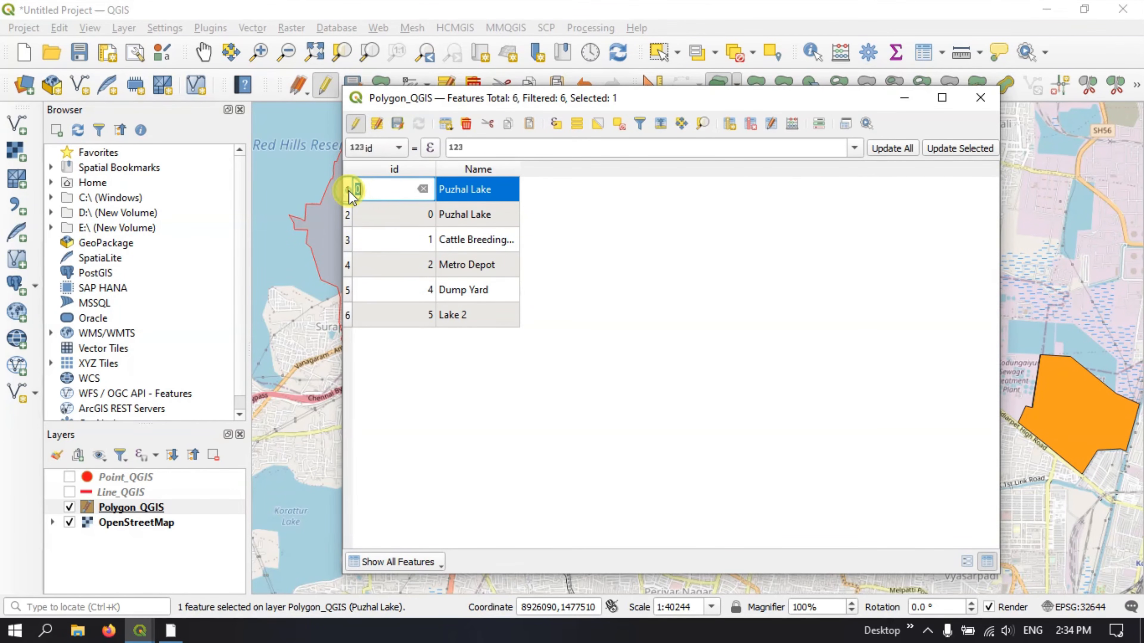
{"action": "left_click", "coordinate": [904, 98]}
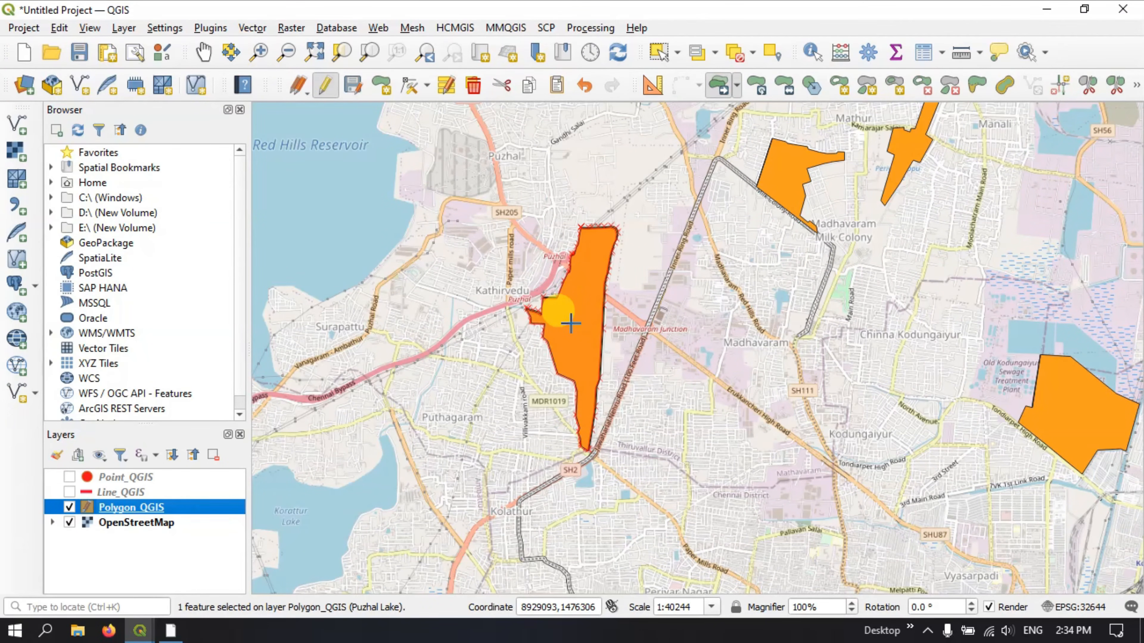
Step: Place another copy of the lake polygon west of Kathirvedu, and undo both copies
{"action": "left_click_drag", "start_coordinate": [571, 323], "coordinate": [579, 102]}
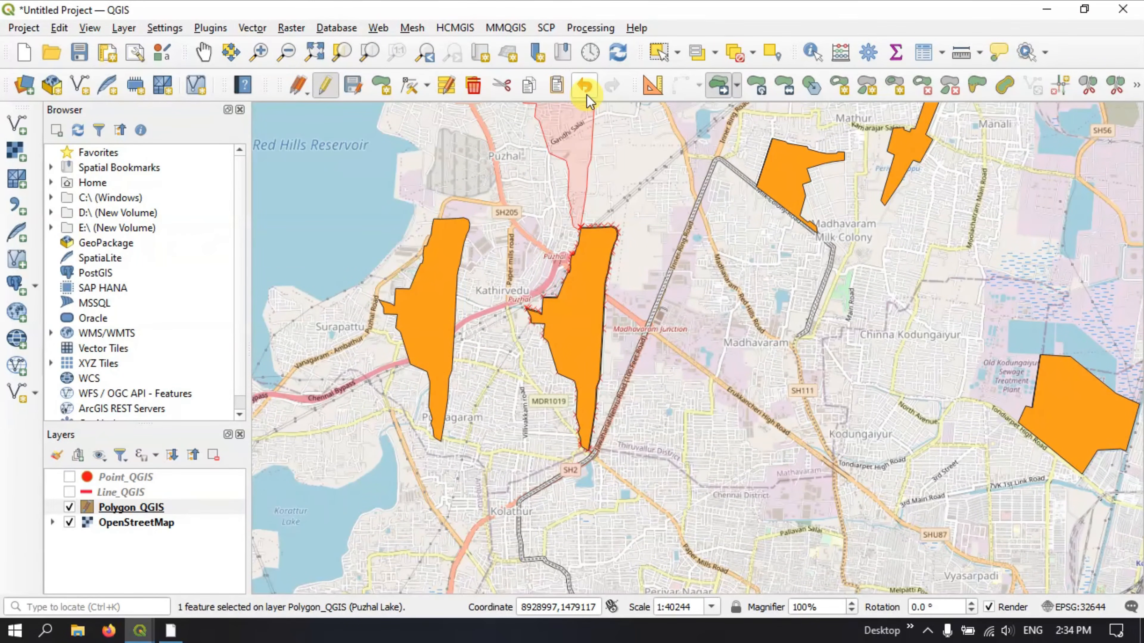
{"action": "left_click", "coordinate": [587, 94]}
{"action": "left_click", "coordinate": [586, 94]}
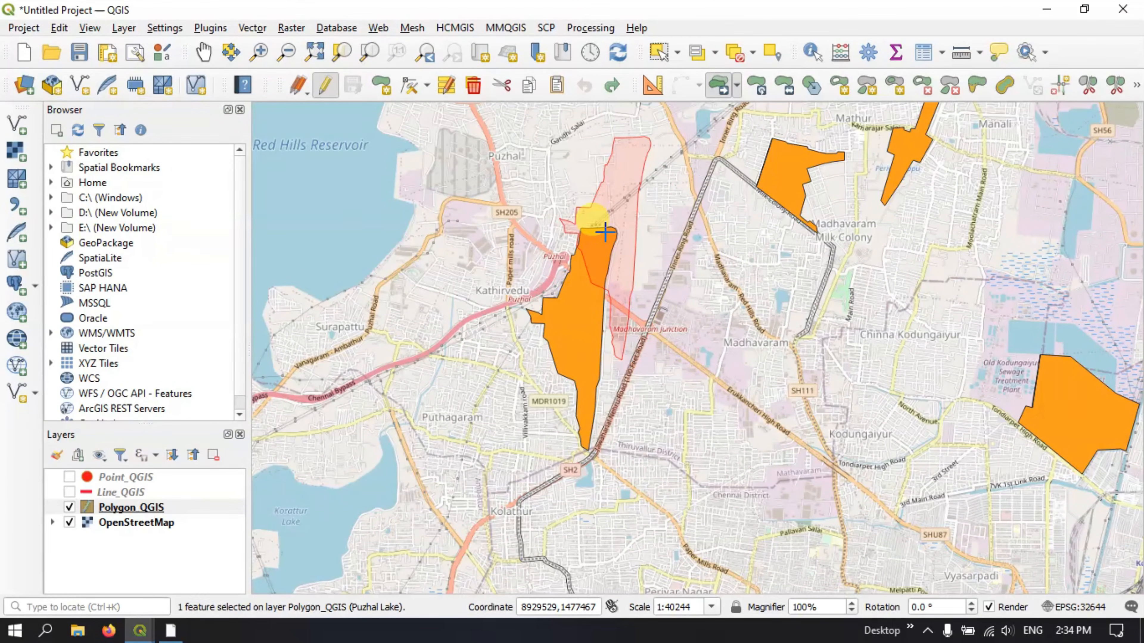
Step: Turn editing of Polygon_QGIS off and on again, and activate the Vertex Tool for the current layer
{"action": "left_click", "coordinate": [328, 84]}
{"action": "left_click", "coordinate": [327, 85]}
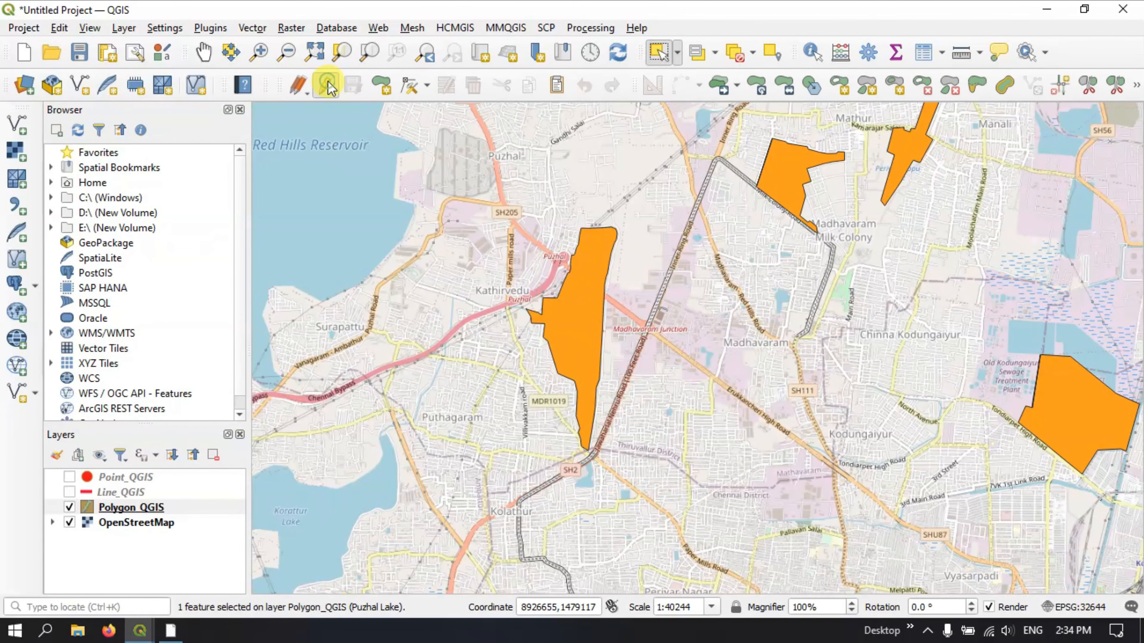
{"action": "left_click", "coordinate": [426, 86]}
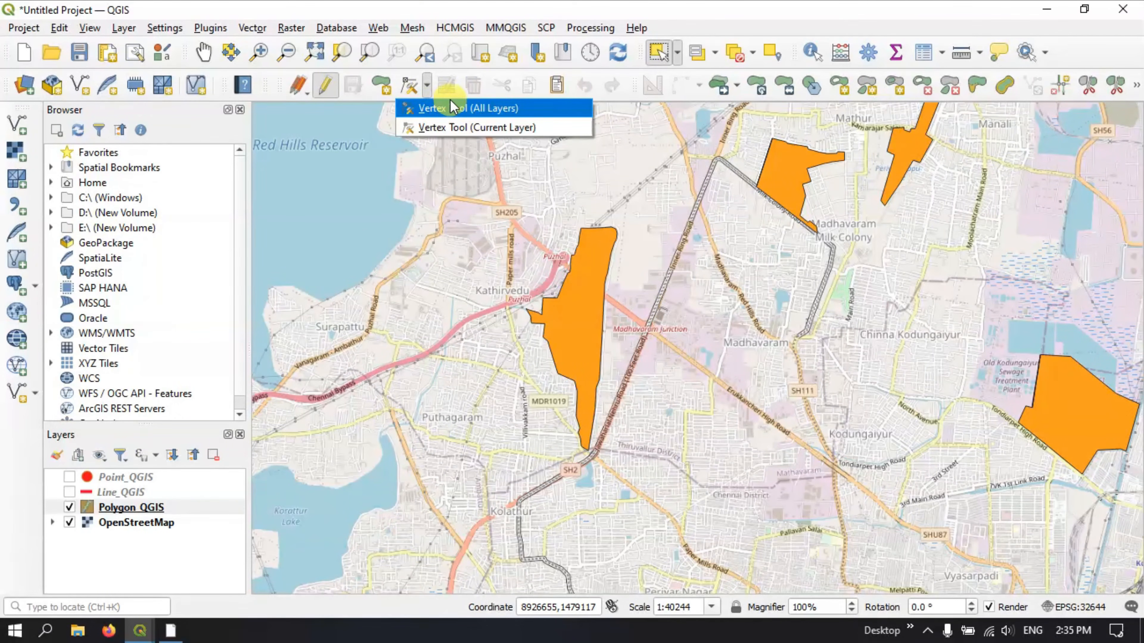
{"action": "left_click", "coordinate": [489, 132]}
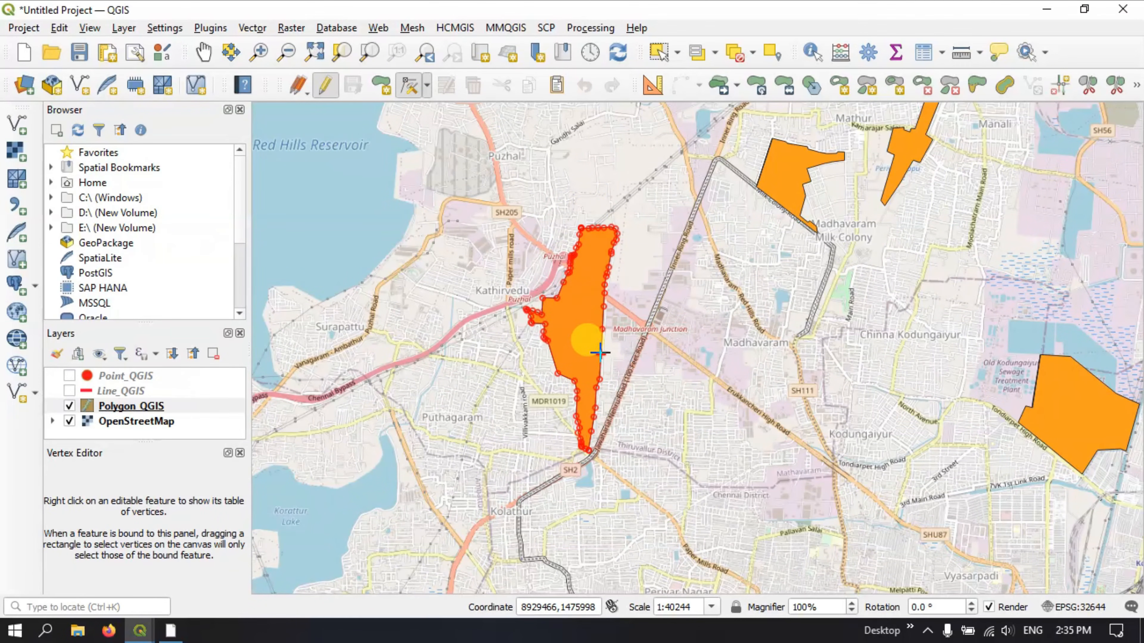
Step: Move the vertex near the lake polygon's northeastern corner inward, and reposition it on the lake's corner in the basemap
{"action": "scroll", "coordinate": [596, 178], "scroll_direction": "up", "scroll_amount": 1}
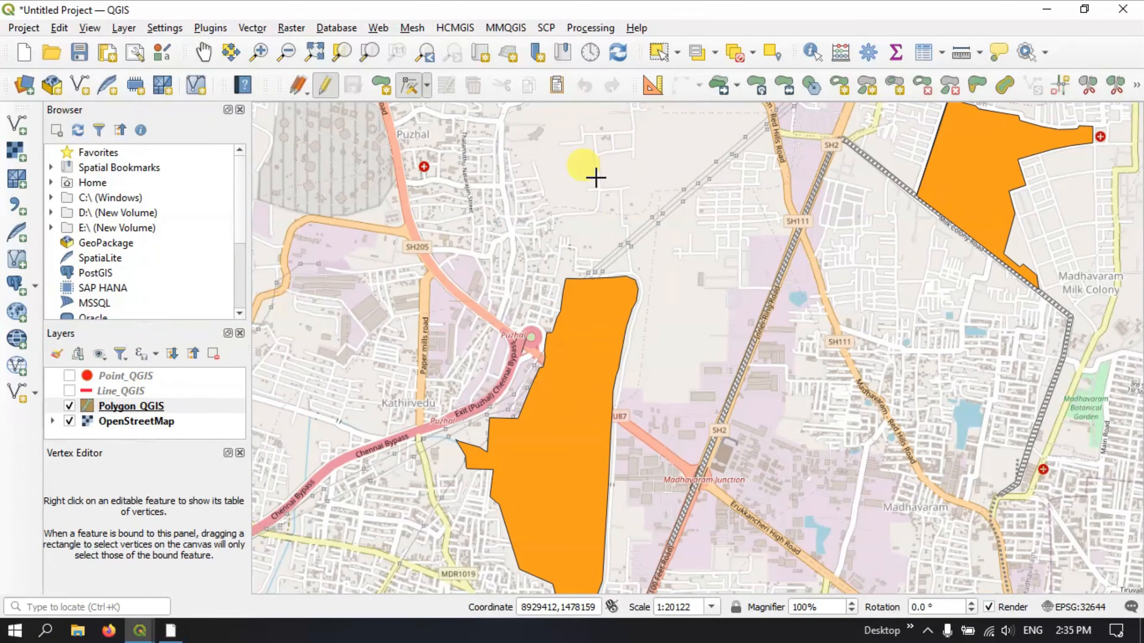
{"action": "scroll", "coordinate": [612, 256], "scroll_direction": "up", "scroll_amount": 1}
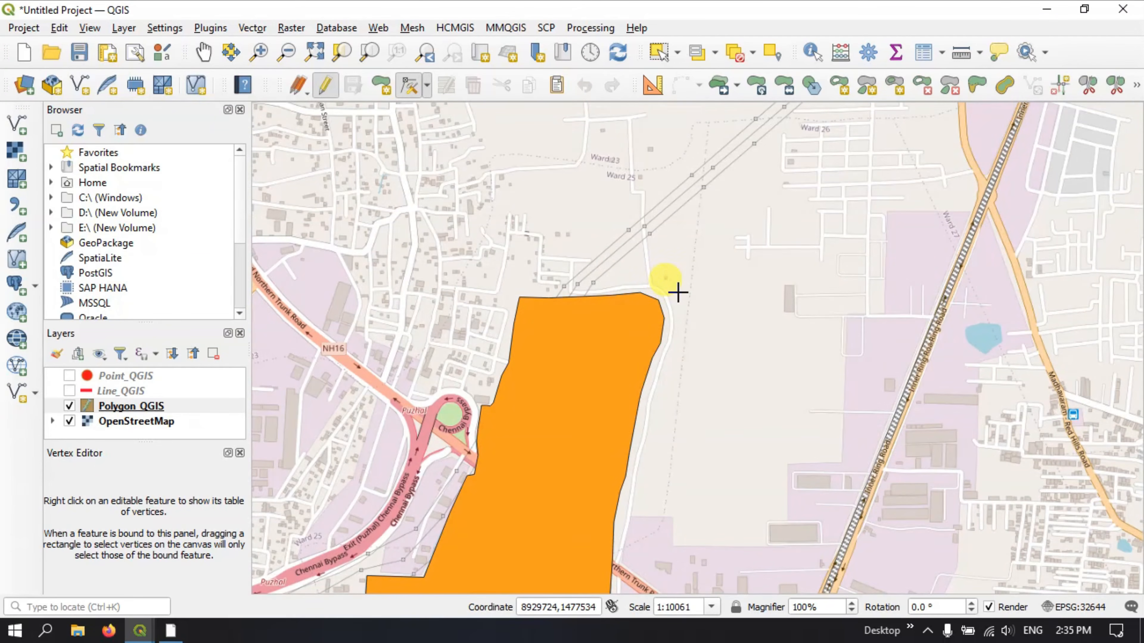
{"action": "scroll", "coordinate": [678, 293], "scroll_direction": "up", "scroll_amount": 1}
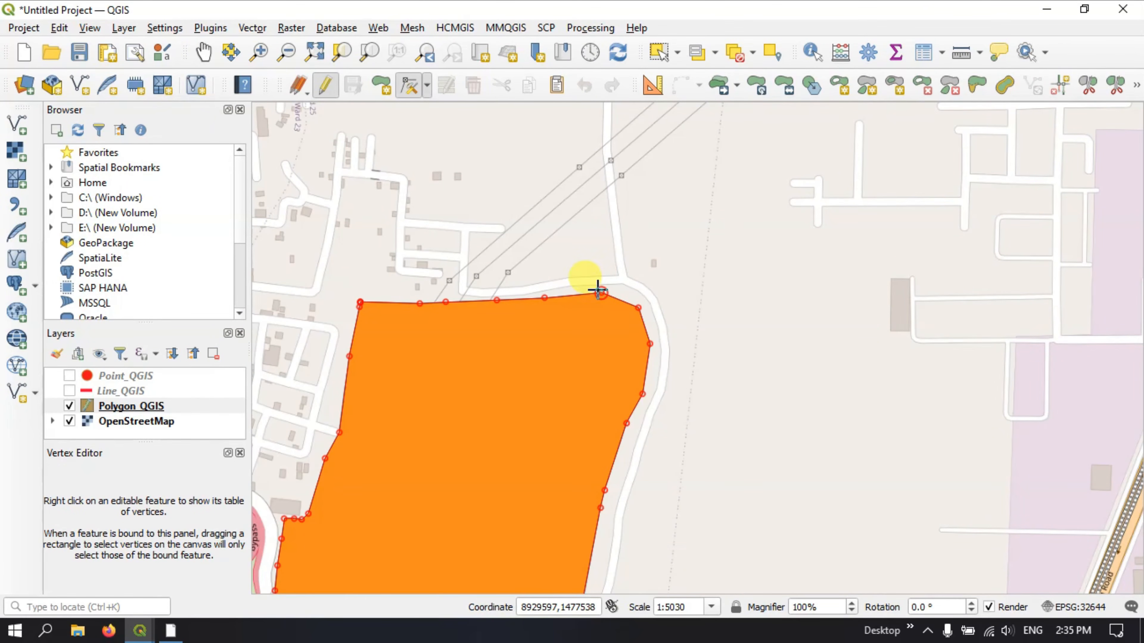
{"action": "scroll", "coordinate": [613, 281], "scroll_direction": "down", "scroll_amount": 1}
{"action": "scroll", "coordinate": [614, 282], "scroll_direction": "up", "scroll_amount": 2}
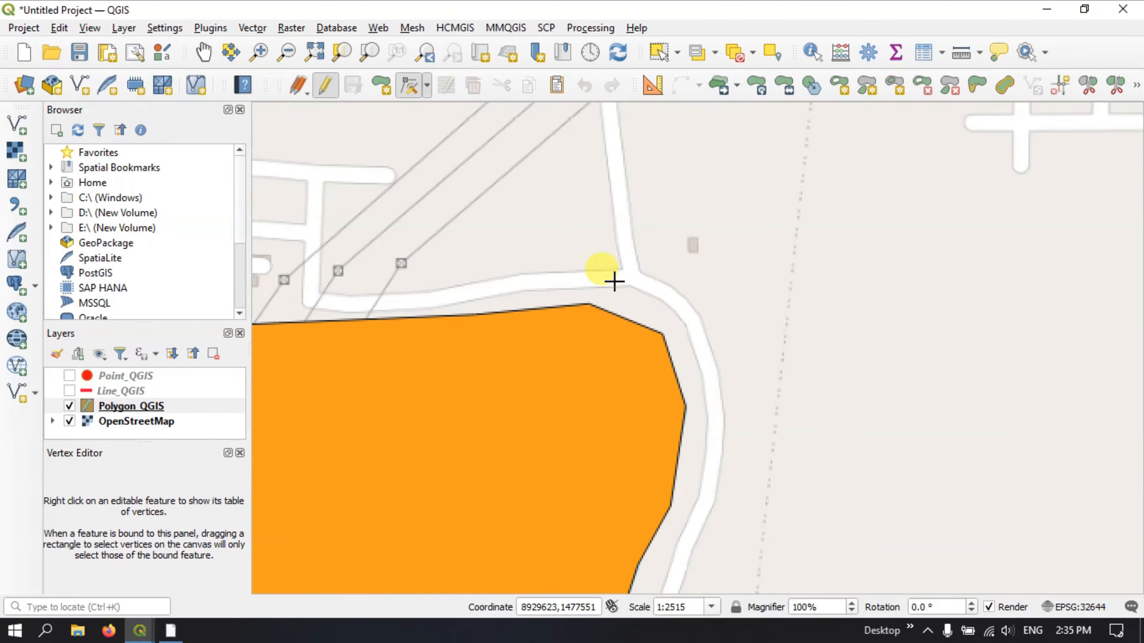
{"action": "scroll", "coordinate": [595, 305], "scroll_direction": "up", "scroll_amount": 1}
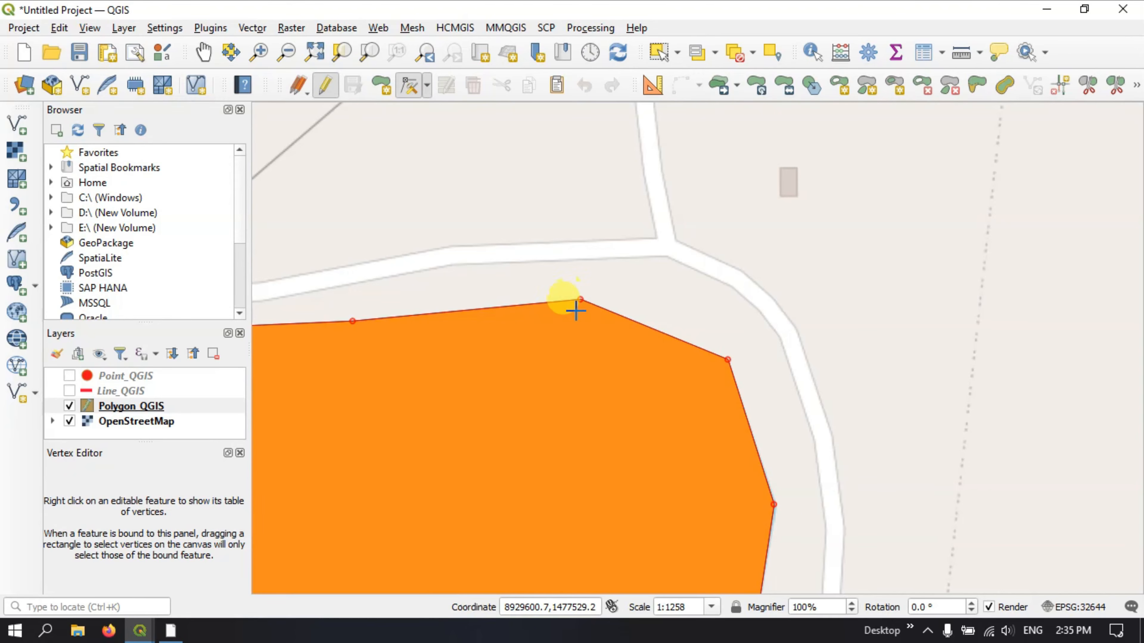
{"action": "scroll", "coordinate": [576, 311], "scroll_direction": "up", "scroll_amount": 2}
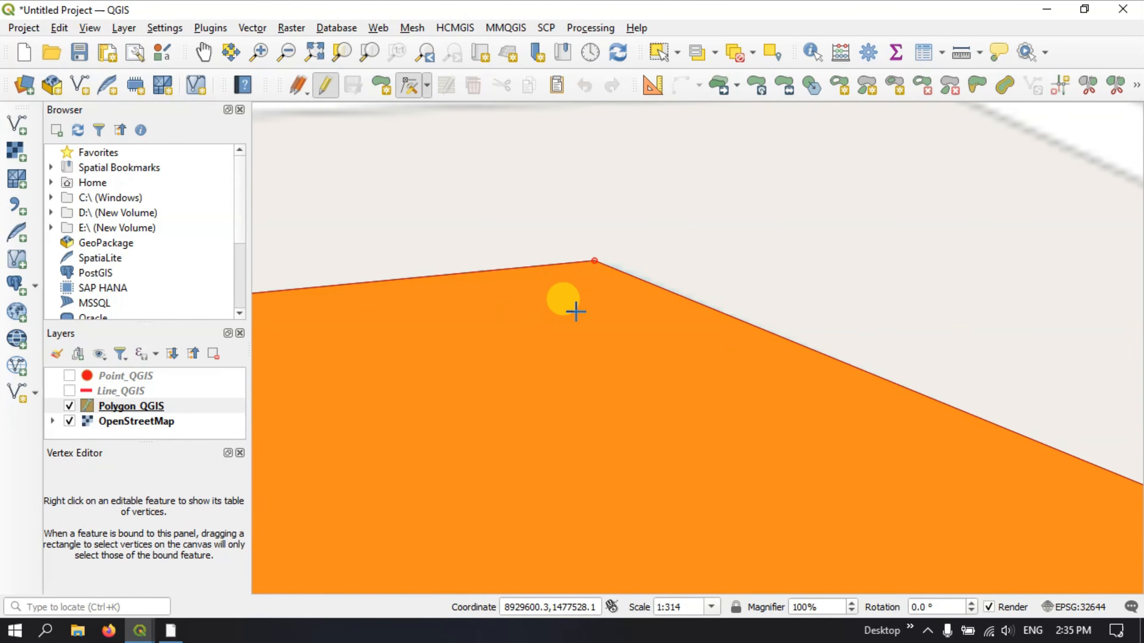
{"action": "left_click", "coordinate": [596, 260]}
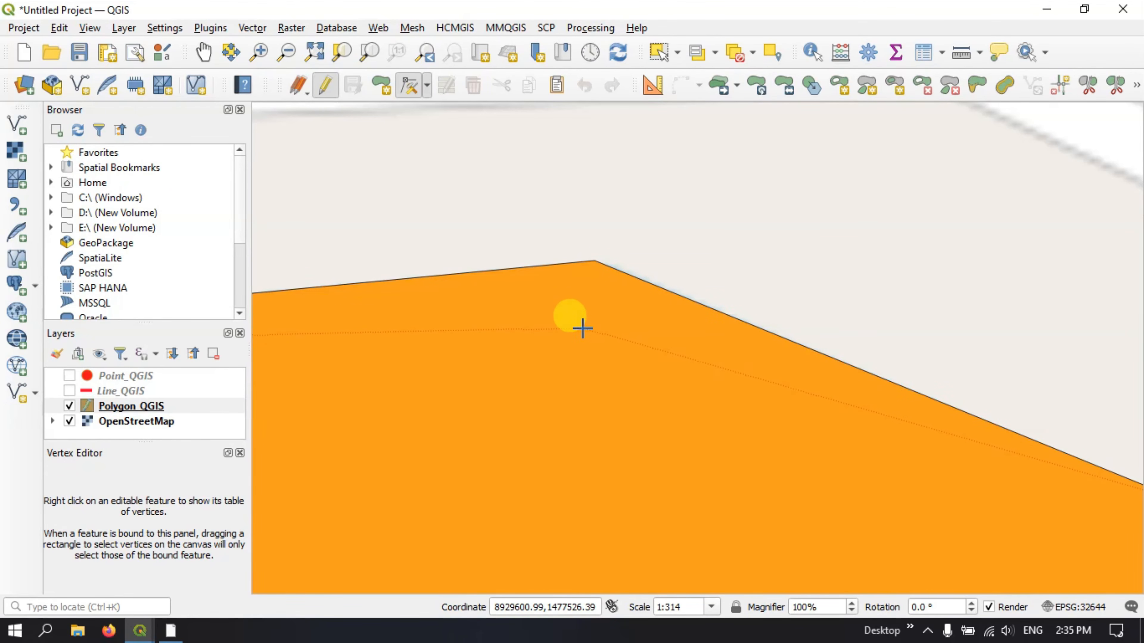
{"action": "left_click", "coordinate": [583, 341]}
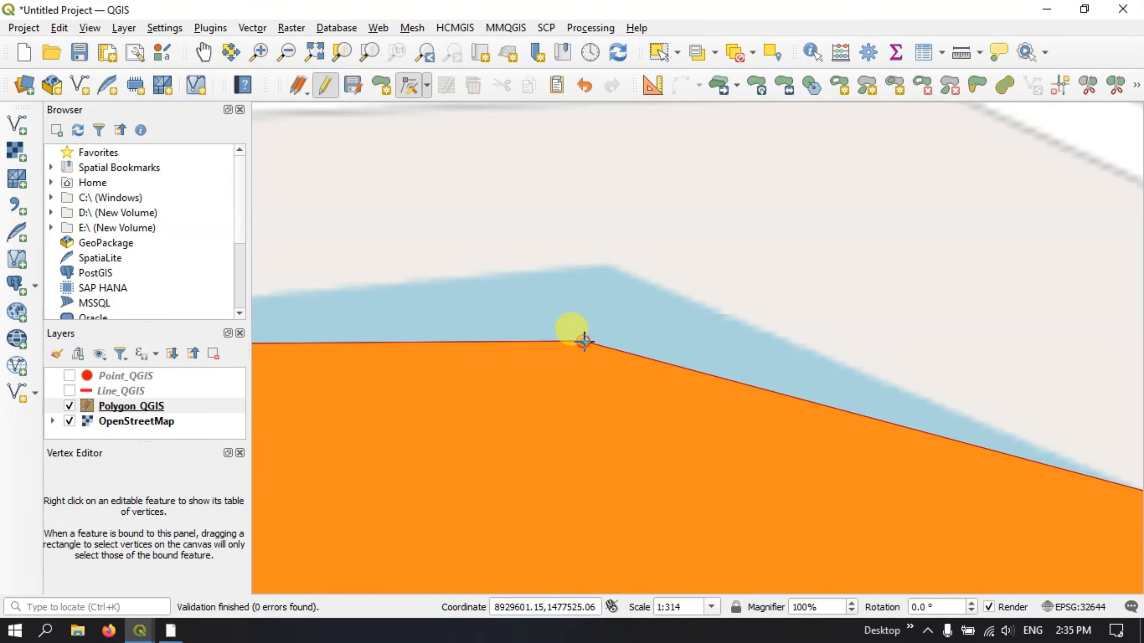
{"action": "left_click", "coordinate": [606, 265]}
Step: Move the protruding vertex beside Paper Mills Road, near the lake polygon's southern end, slightly outward onto the basemap's lake edge
{"action": "scroll", "coordinate": [615, 207], "scroll_direction": "down", "scroll_amount": 3}
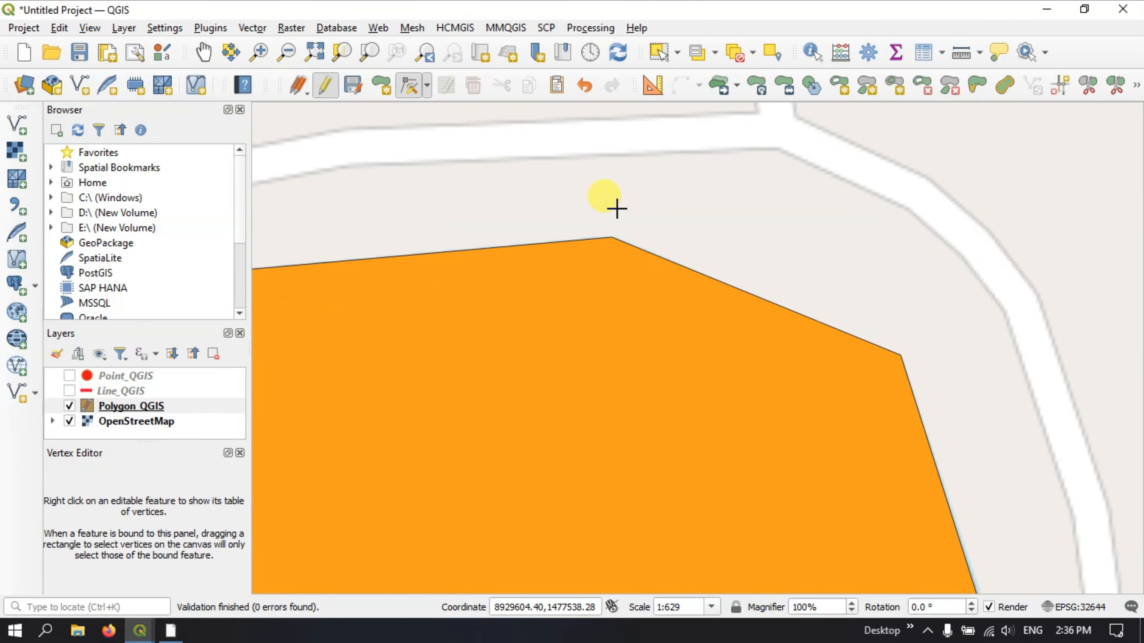
{"action": "scroll", "coordinate": [615, 207], "scroll_direction": "down", "scroll_amount": 5}
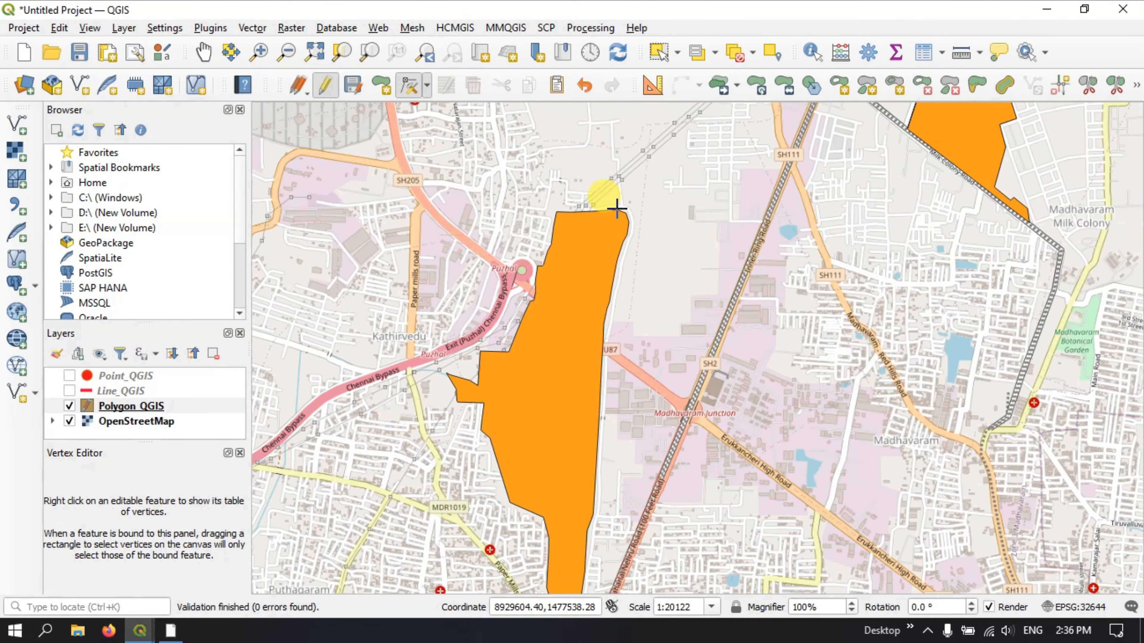
{"action": "scroll", "coordinate": [544, 297], "scroll_direction": "up", "scroll_amount": 4}
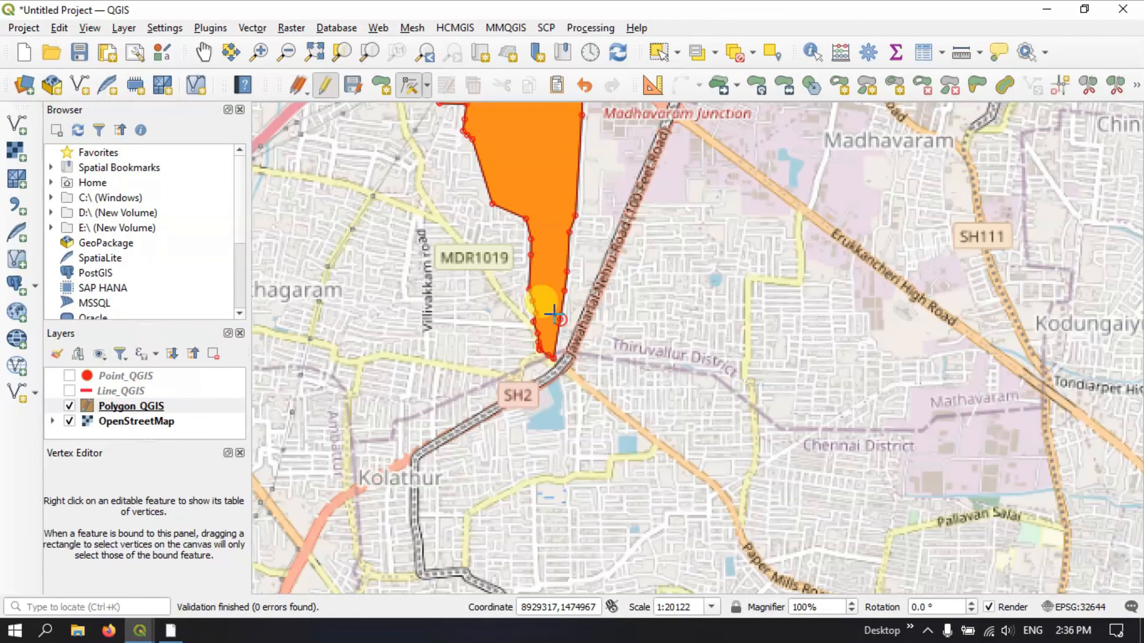
{"action": "scroll", "coordinate": [455, 265], "scroll_direction": "up", "scroll_amount": 3}
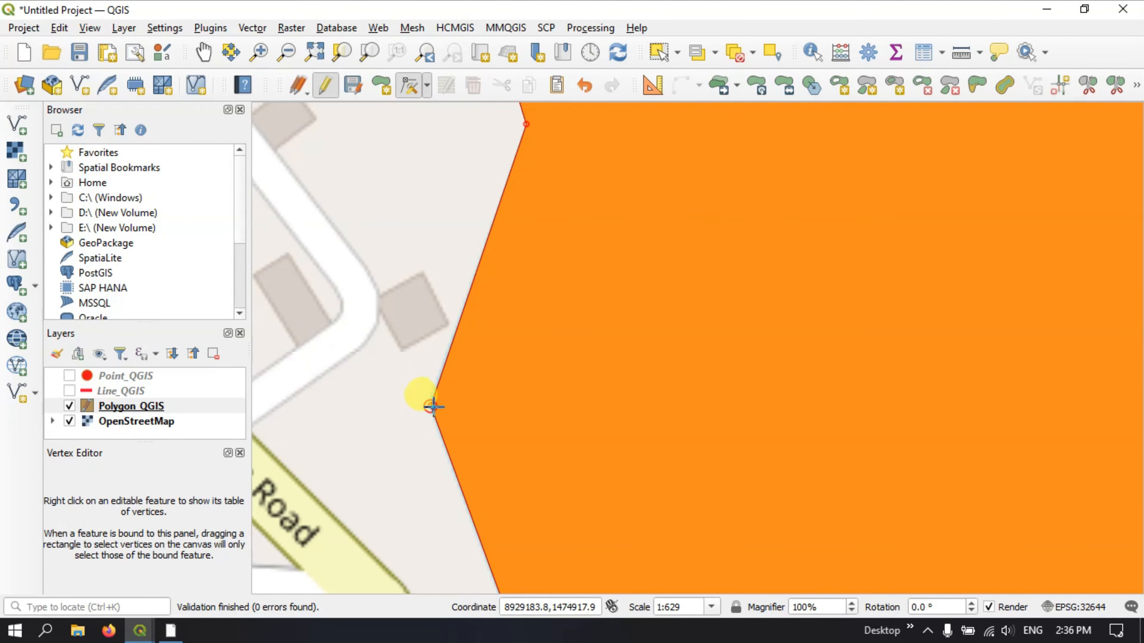
{"action": "scroll", "coordinate": [432, 406], "scroll_direction": "up", "scroll_amount": 2}
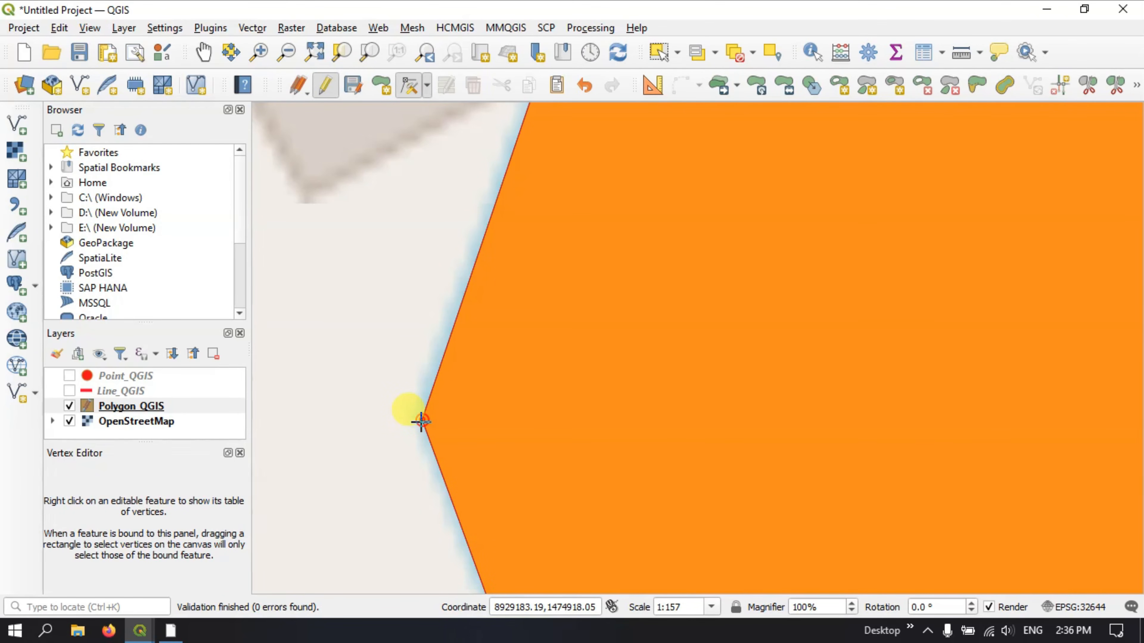
{"action": "left_click", "coordinate": [421, 421]}
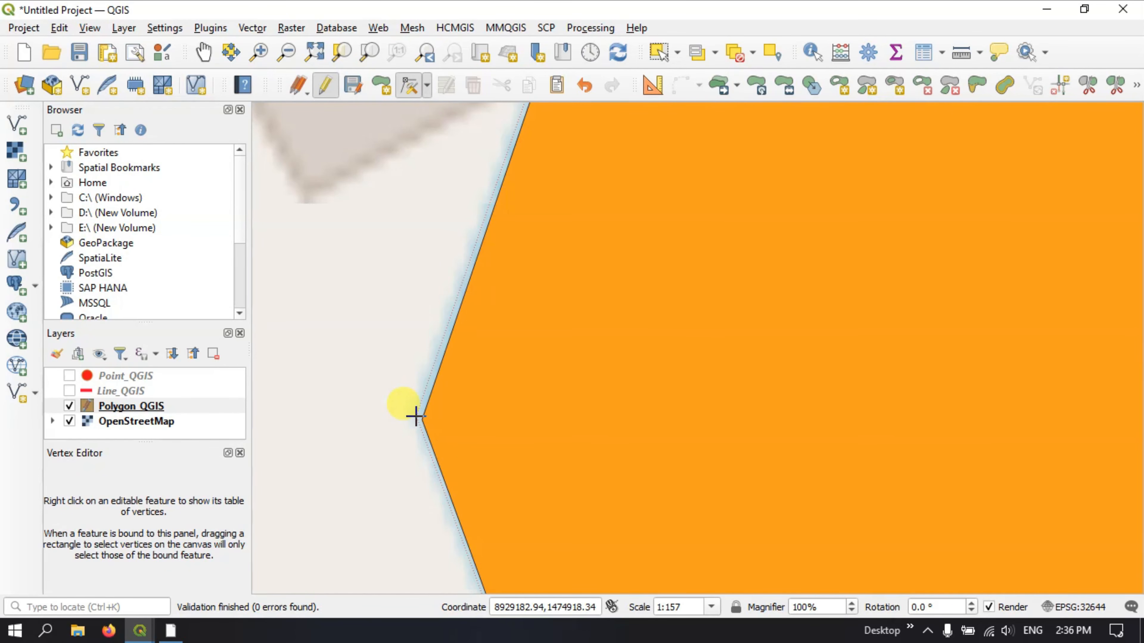
{"action": "left_click", "coordinate": [415, 416]}
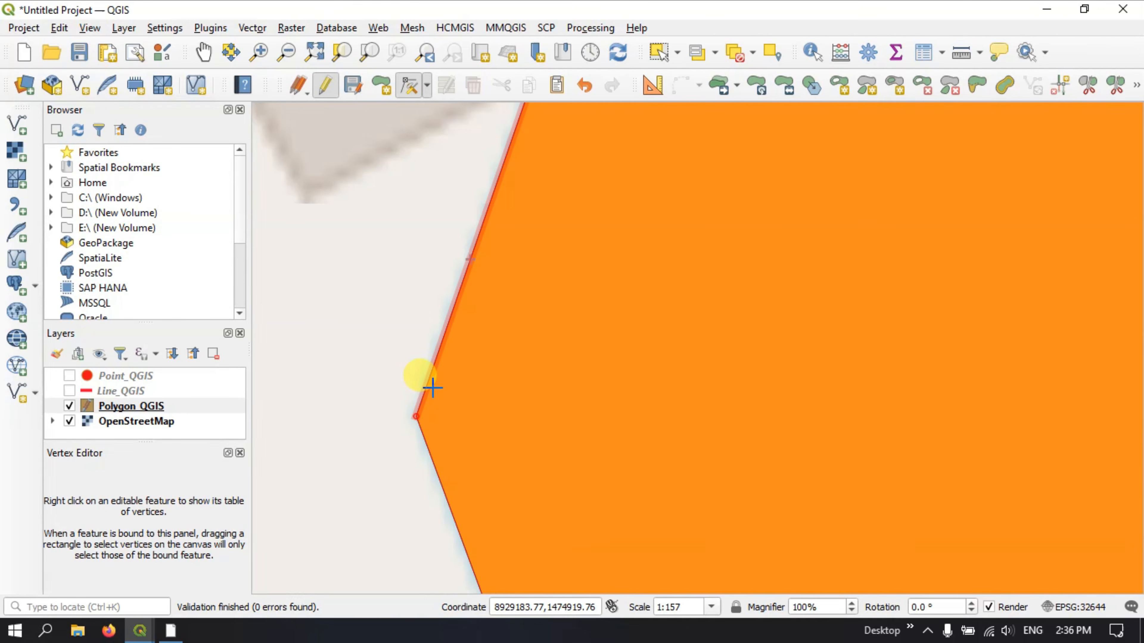
Step: Examine the other vertices along the lake polygon's southwestern boundary against the basemap, and review the whole polygon
{"action": "scroll", "coordinate": [430, 387], "scroll_direction": "down", "scroll_amount": 2}
{"action": "scroll", "coordinate": [430, 385], "scroll_direction": "down", "scroll_amount": 2}
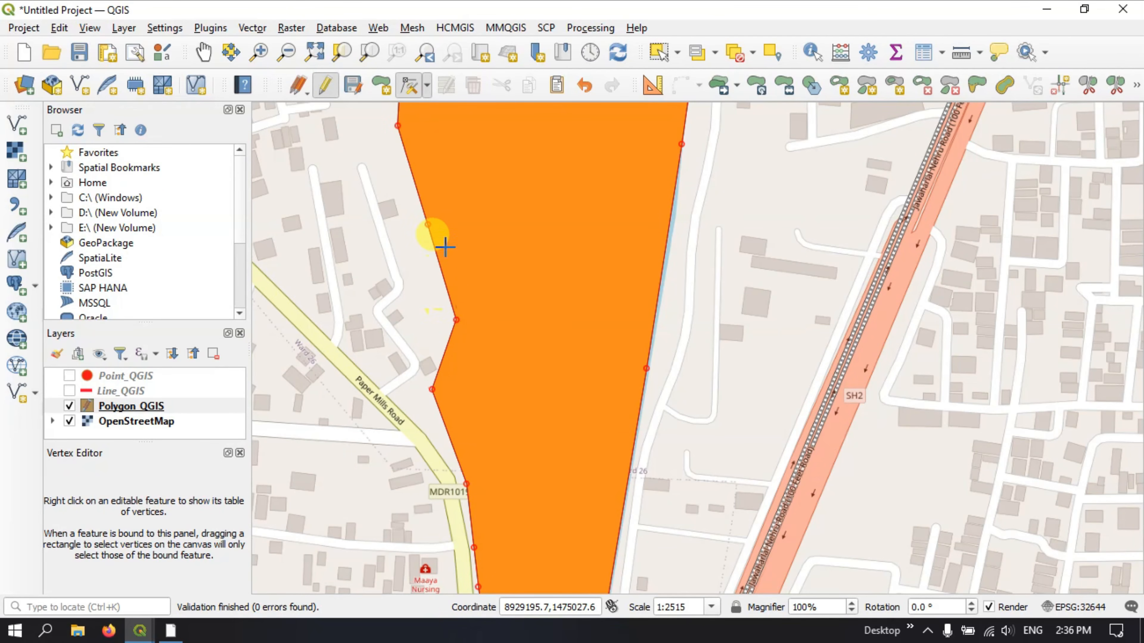
{"action": "scroll", "coordinate": [428, 220], "scroll_direction": "up", "scroll_amount": 1}
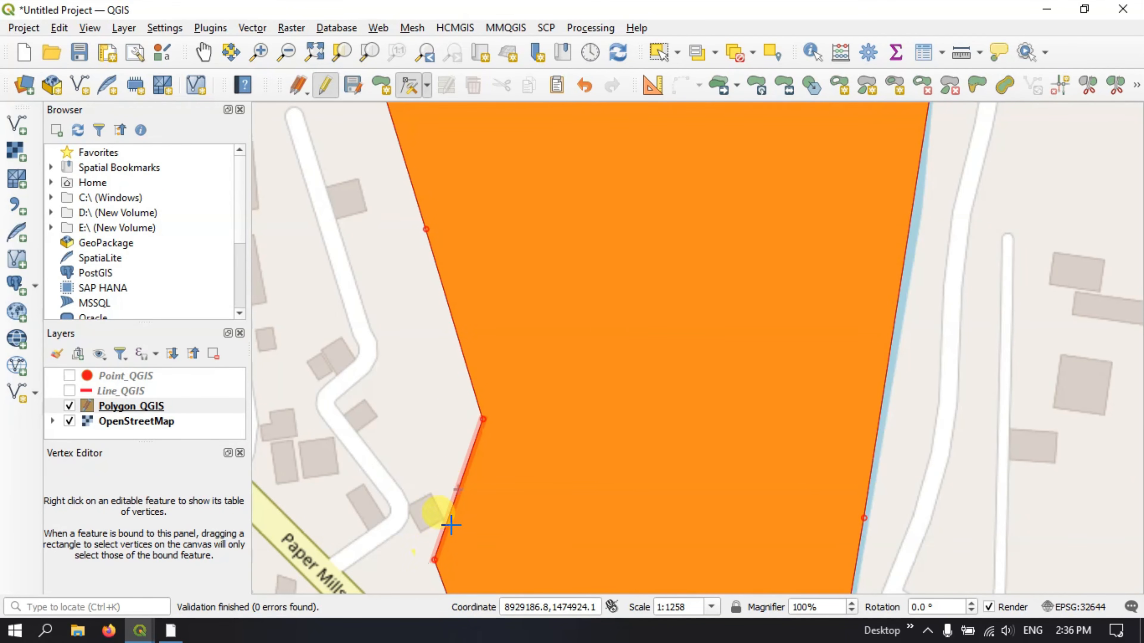
{"action": "scroll", "coordinate": [481, 422], "scroll_direction": "up", "scroll_amount": 4}
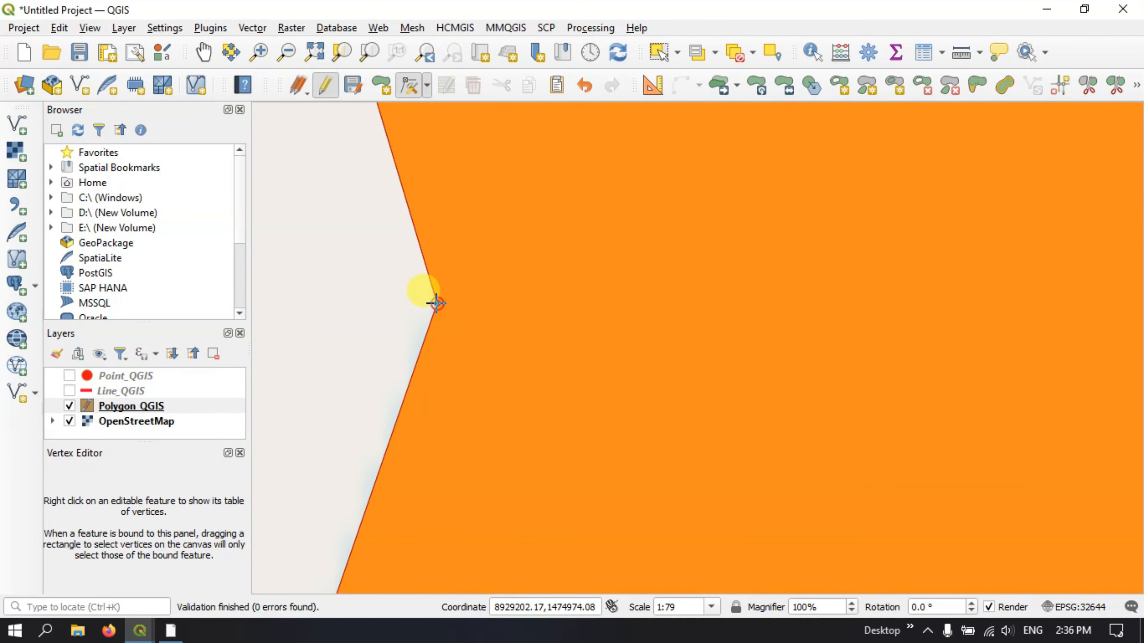
{"action": "scroll", "coordinate": [436, 302], "scroll_direction": "down", "scroll_amount": 4}
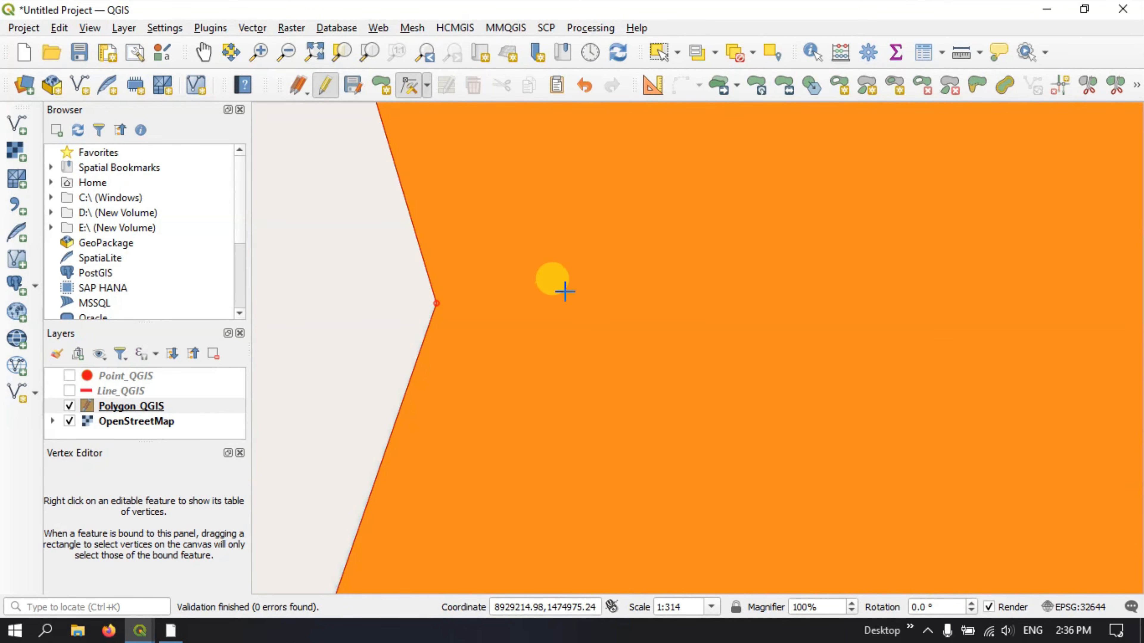
{"action": "scroll", "coordinate": [564, 292], "scroll_direction": "down", "scroll_amount": 4}
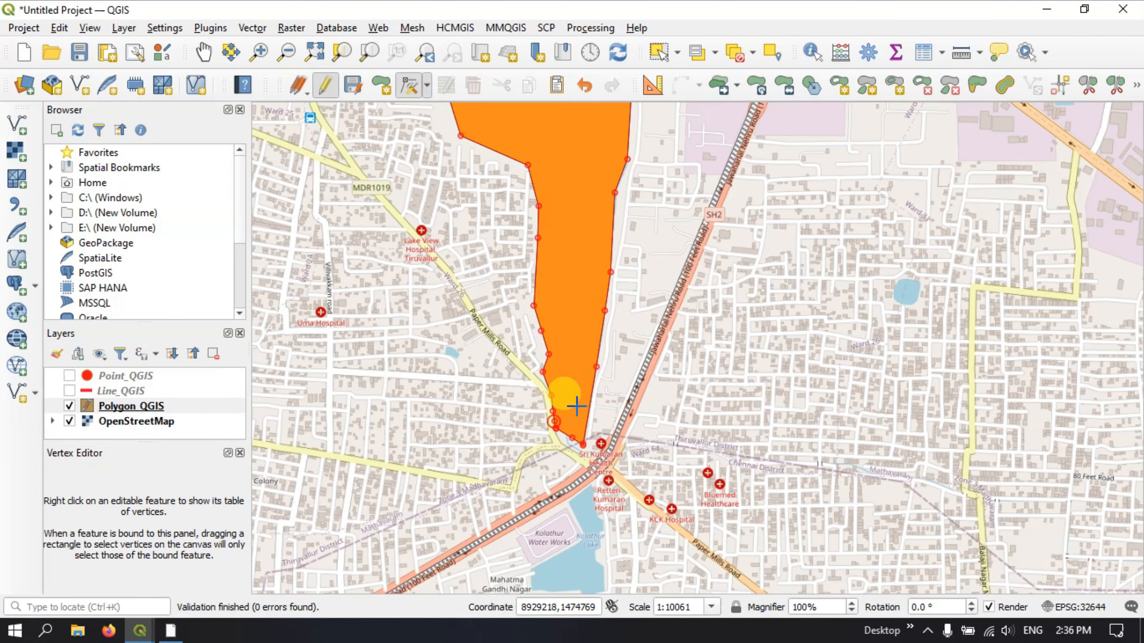
{"action": "scroll", "coordinate": [676, 378], "scroll_direction": "down", "scroll_amount": 1}
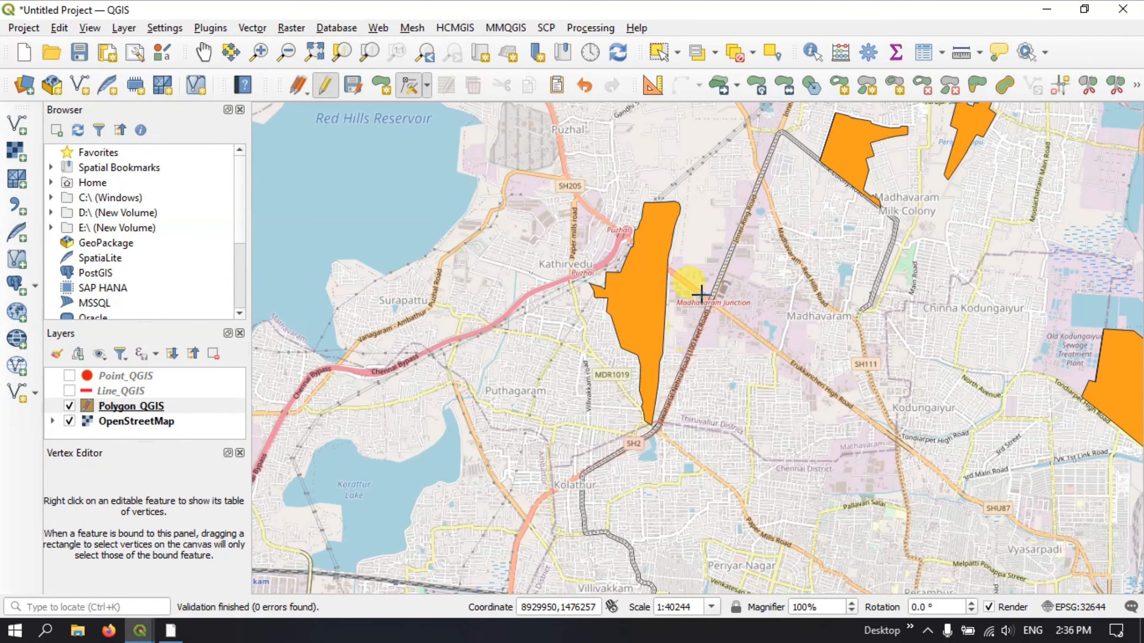
{"action": "scroll", "coordinate": [704, 265], "scroll_direction": "up", "scroll_amount": 1}
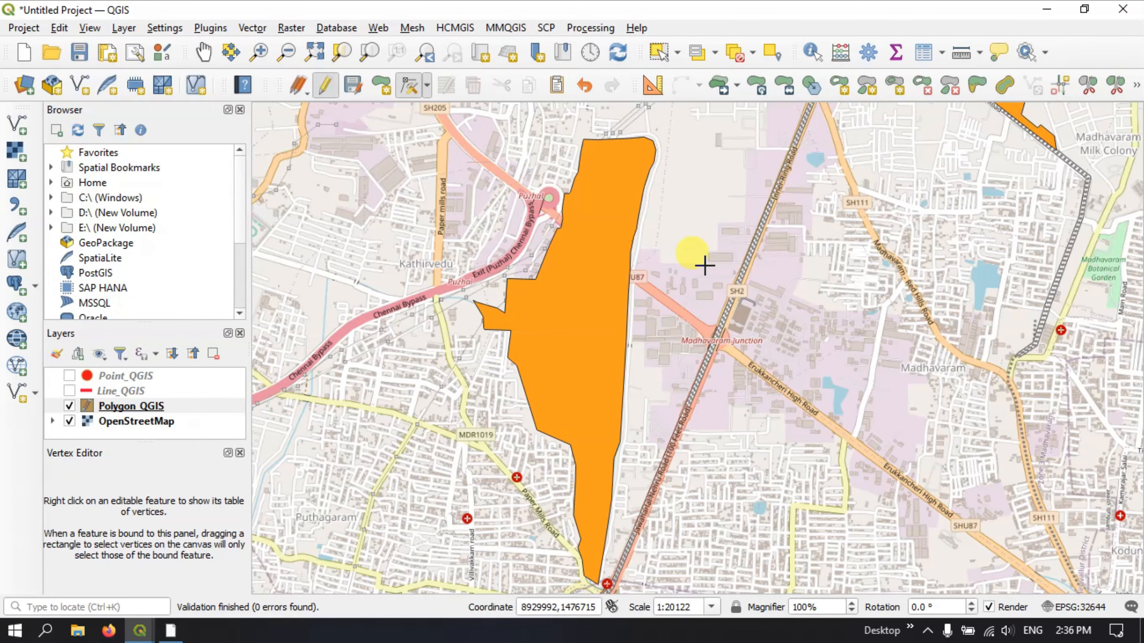